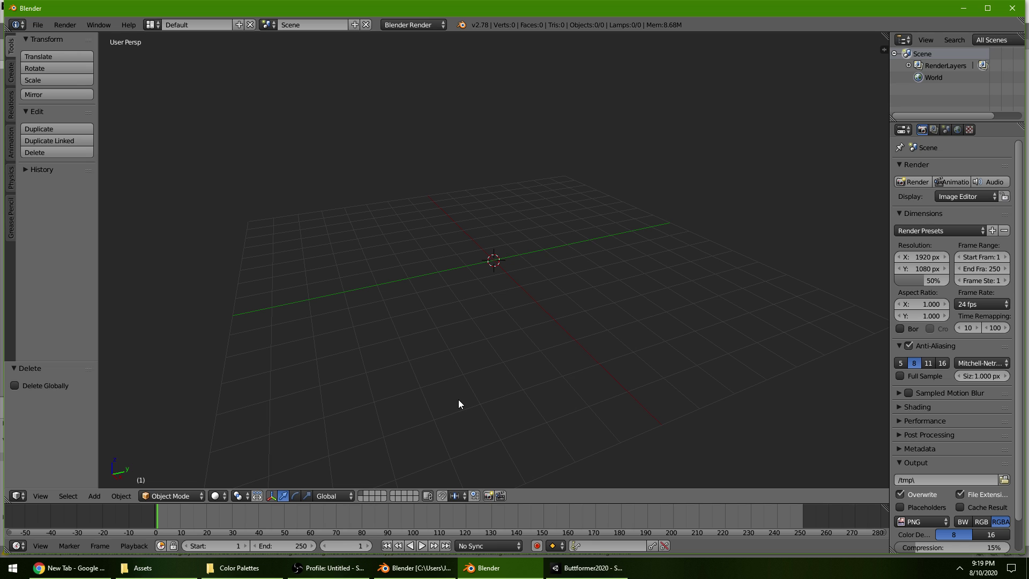
# Add a cube mesh at the centre of the empty scene.
pyautogui.scroll(2, 497, 296)
pyautogui.hotkey('shift', 'a')
pyautogui.moveTo(468, 290)
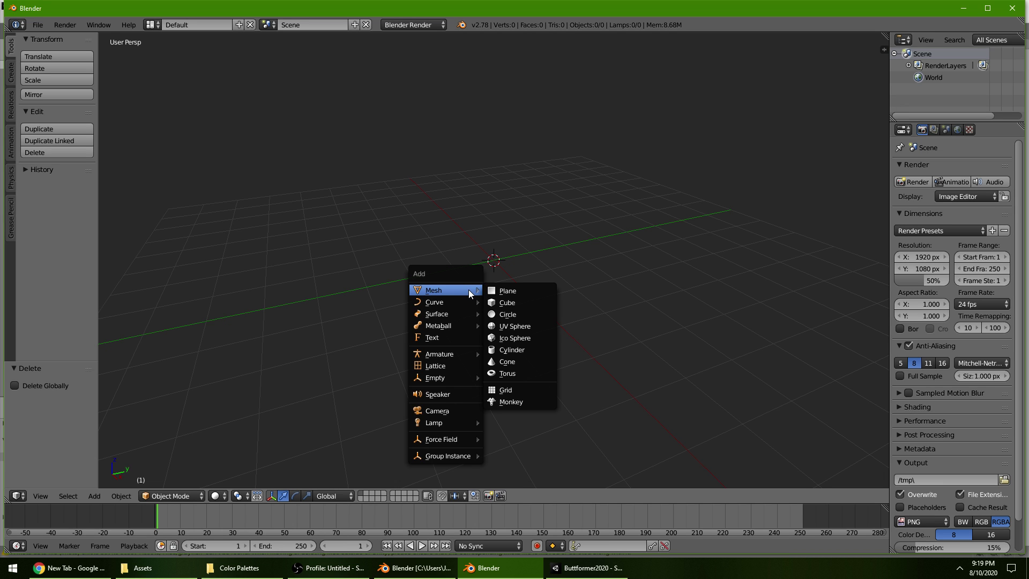
pyautogui.click(501, 302)
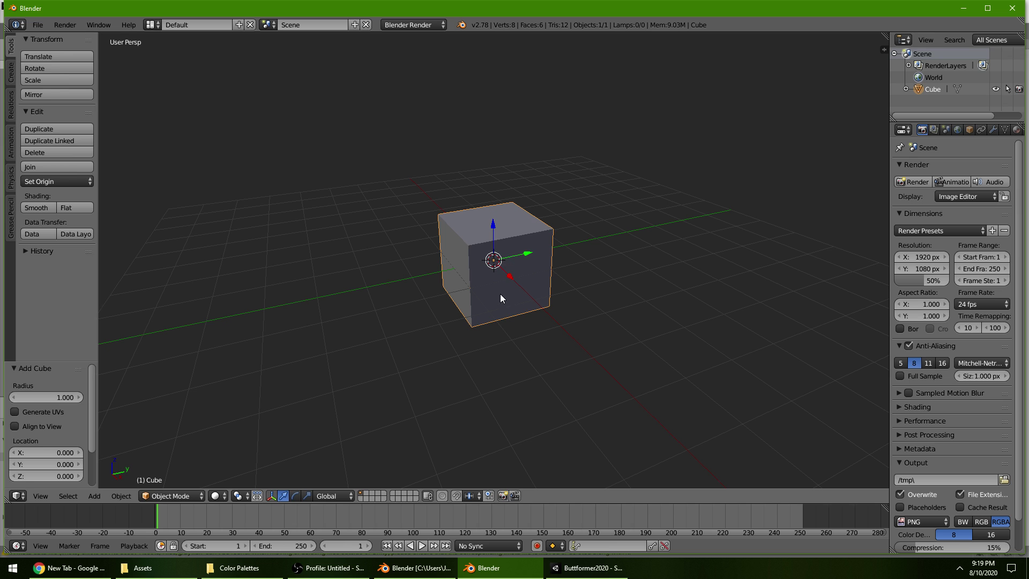
# Enter Edit Mode on the cube and subdivide the whole mesh twice.
pyautogui.press('Tab')
pyautogui.press('w')
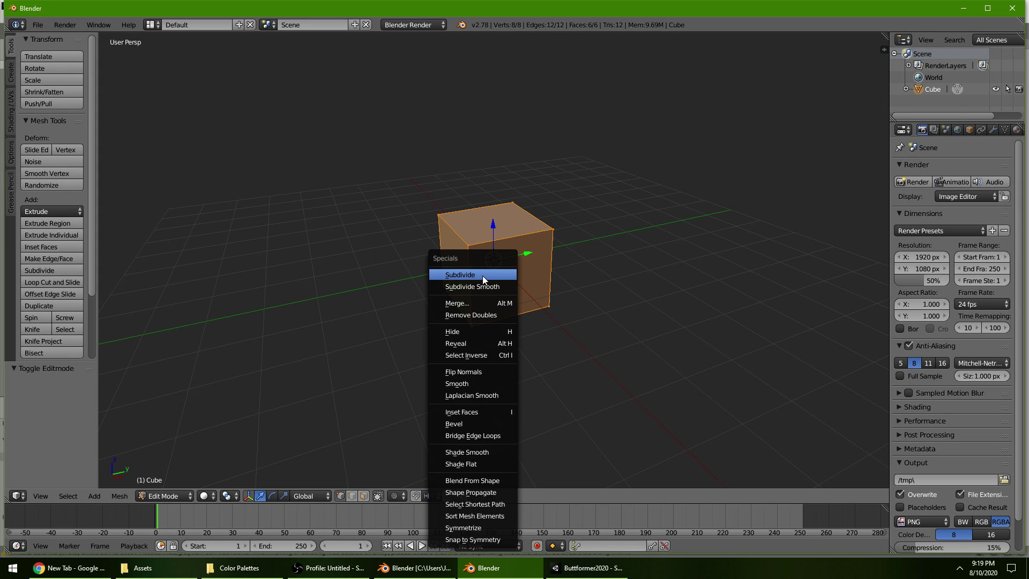
pyautogui.click(485, 270)
pyautogui.press('w')
pyautogui.click(482, 270)
pyautogui.scroll(3, 518, 238)
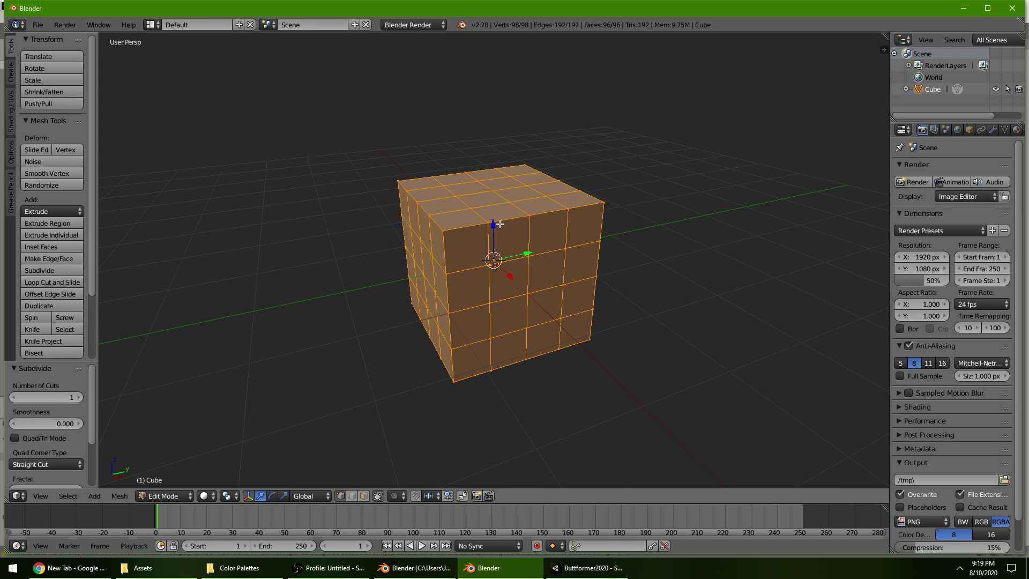
# Shift four staggered inner vertices on the cube's top face slightly along the Z axis to make it uneven.
pyautogui.press('a')
pyautogui.rightClick(470, 208)
pyautogui.keyDown('shift'); pyautogui.rightClick(493, 190); pyautogui.keyUp('shift')
pyautogui.keyDown('shift'); pyautogui.rightClick(510, 175); pyautogui.keyUp('shift')
pyautogui.keyDown('shift'); pyautogui.rightClick(544, 196); pyautogui.keyUp('shift')
pyautogui.press('g')
pyautogui.press('z')
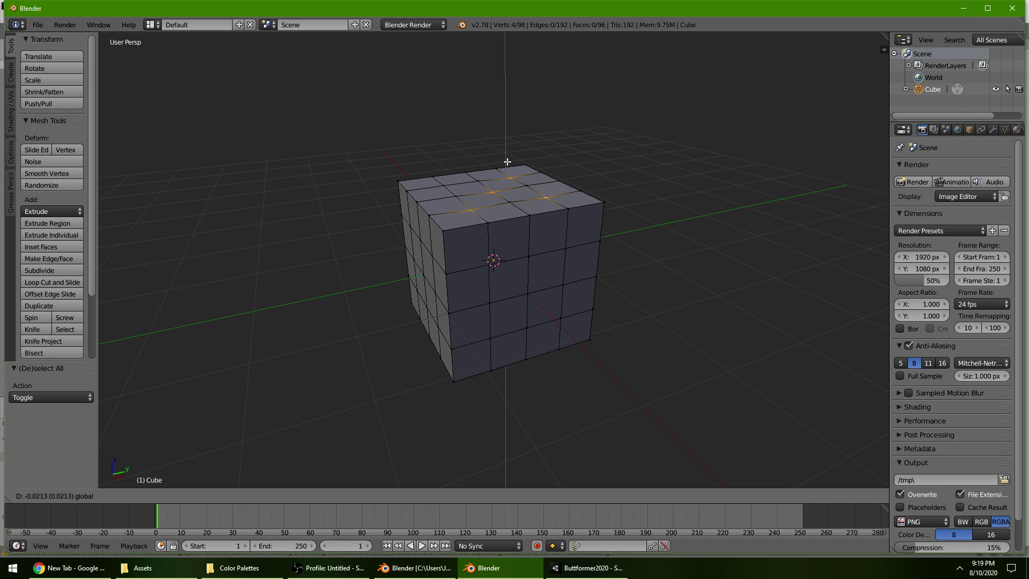
pyautogui.click(506, 161)
pyautogui.rightClick(448, 187)
pyautogui.press('g')
pyautogui.press('z')
pyautogui.press('Escape')
pyautogui.press('a')
# Move the four inner vertices around the centre of the cube's +X face slightly sideways to distort its grid.
pyautogui.keyDown('shift'); pyautogui.rightClick(489, 301); pyautogui.keyUp('shift')
pyautogui.keyDown('shift'); pyautogui.rightClick(527, 256); pyautogui.keyUp('shift')
pyautogui.keyDown('shift'); pyautogui.rightClick(565, 281); pyautogui.keyUp('shift')
pyautogui.keyDown('shift'); pyautogui.rightClick(526, 327); pyautogui.keyUp('shift')
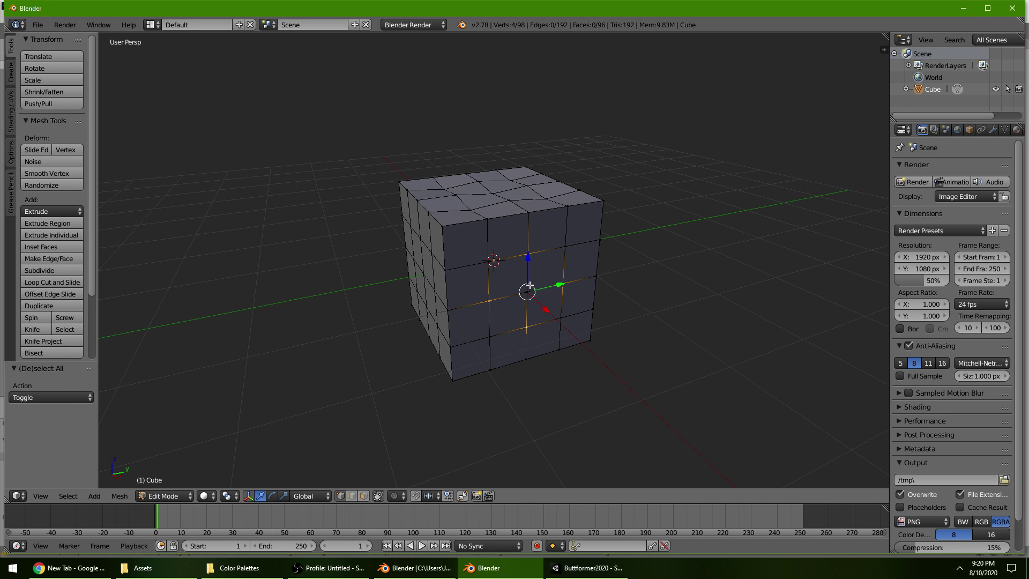
pyautogui.press('g')
pyautogui.click(564, 305)
pyautogui.press('a')
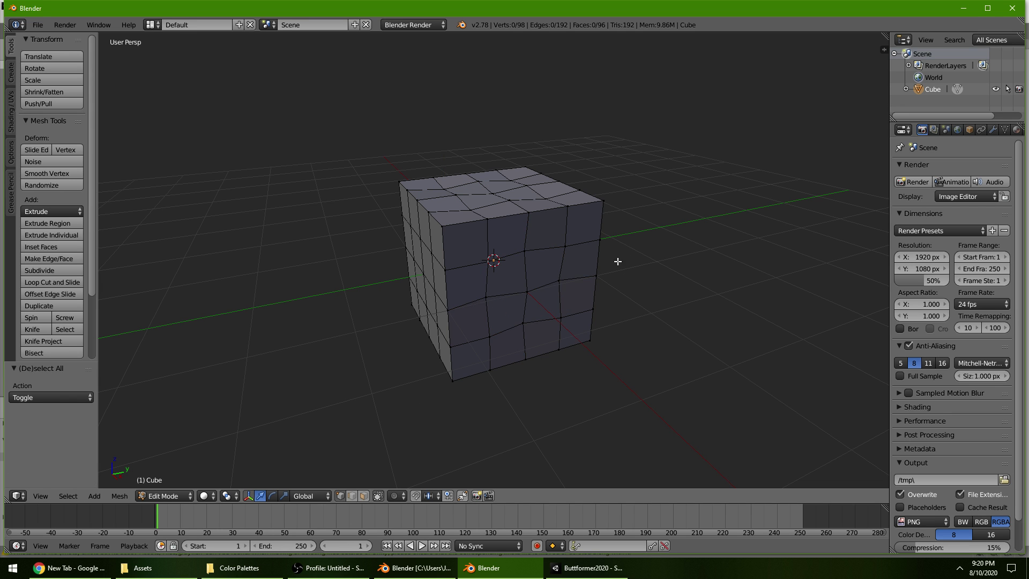
# Orbit to the adjacent side face and shift four of its vertices along the Y axis.
pyautogui.moveTo(621, 257); pyautogui.dragTo(483, 271, button='middle')
pyautogui.keyDown('shift'); pyautogui.rightClick(467, 276); pyautogui.keyUp('shift')
pyautogui.keyDown('shift'); pyautogui.rightClick(435, 293); pyautogui.keyUp('shift')
pyautogui.keyDown('shift'); pyautogui.rightClick(418, 296); pyautogui.keyUp('shift')
pyautogui.keyDown('shift'); pyautogui.rightClick(411, 246); pyautogui.keyUp('shift')
pyautogui.press('g')
pyautogui.press('y')
pyautogui.click(461, 267)
pyautogui.press('a')
# Offset four vertices along the Y axis on another side of the cube, then clear the selection.
pyautogui.moveTo(682, 273); pyautogui.dragTo(553, 293, button='middle')
pyautogui.keyDown('shift'); pyautogui.rightClick(553, 293); pyautogui.keyUp('shift')
pyautogui.keyDown('shift'); pyautogui.rightClick(531, 287); pyautogui.keyUp('shift')
pyautogui.keyDown('shift'); pyautogui.rightClick(523, 340); pyautogui.keyUp('shift')
pyautogui.keyDown('shift'); pyautogui.rightClick(575, 245); pyautogui.keyUp('shift')
pyautogui.press('g')
pyautogui.press('y')
pyautogui.click(573, 313)
pyautogui.press('a')
# Select four staggered inner vertices on the cube's underside, and clear the selection.
pyautogui.moveTo(533, 360); pyautogui.dragTo(483, 317, button='middle')
pyautogui.rightClick(454, 323)
pyautogui.keyDown('shift'); pyautogui.rightClick(499, 307); pyautogui.keyUp('shift')
pyautogui.keyDown('shift'); pyautogui.rightClick(535, 327); pyautogui.keyUp('shift')
pyautogui.keyDown('shift'); pyautogui.rightClick(489, 341); pyautogui.keyUp('shift')
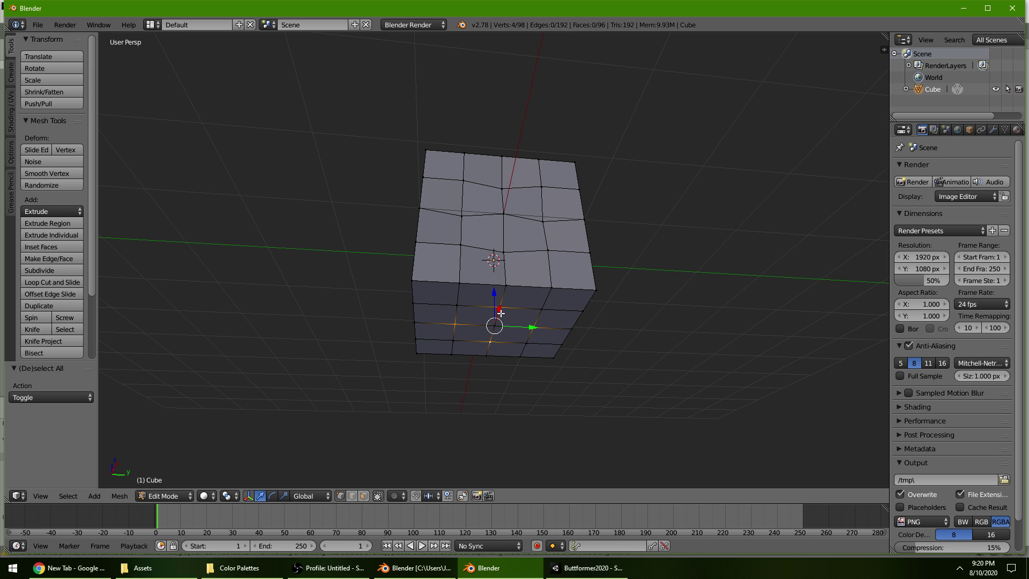
pyautogui.press('a')
pyautogui.moveTo(401, 314); pyautogui.dragTo(461, 286, button='middle')
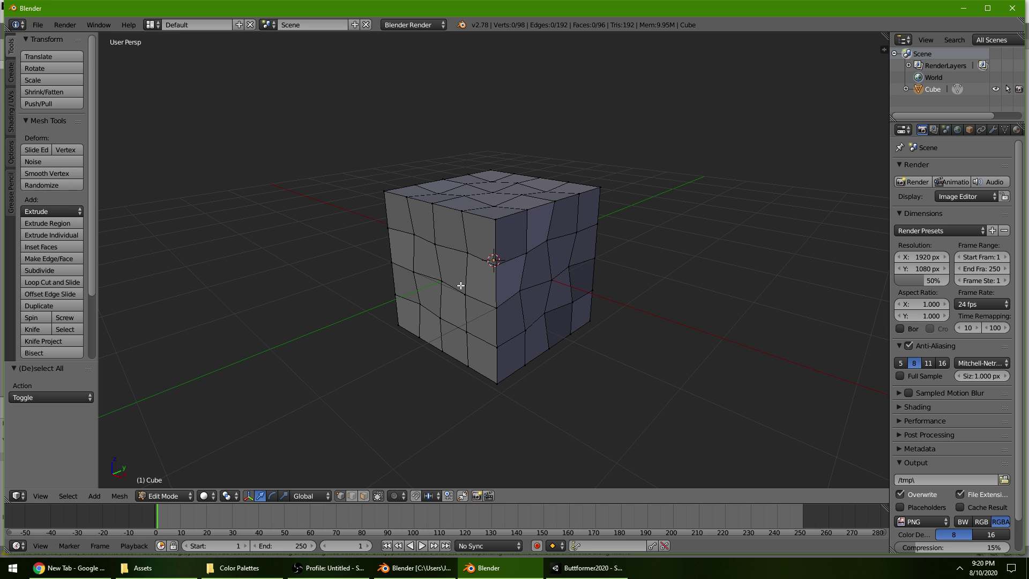
pyautogui.moveTo(503, 278); pyautogui.dragTo(478, 301, button='middle')
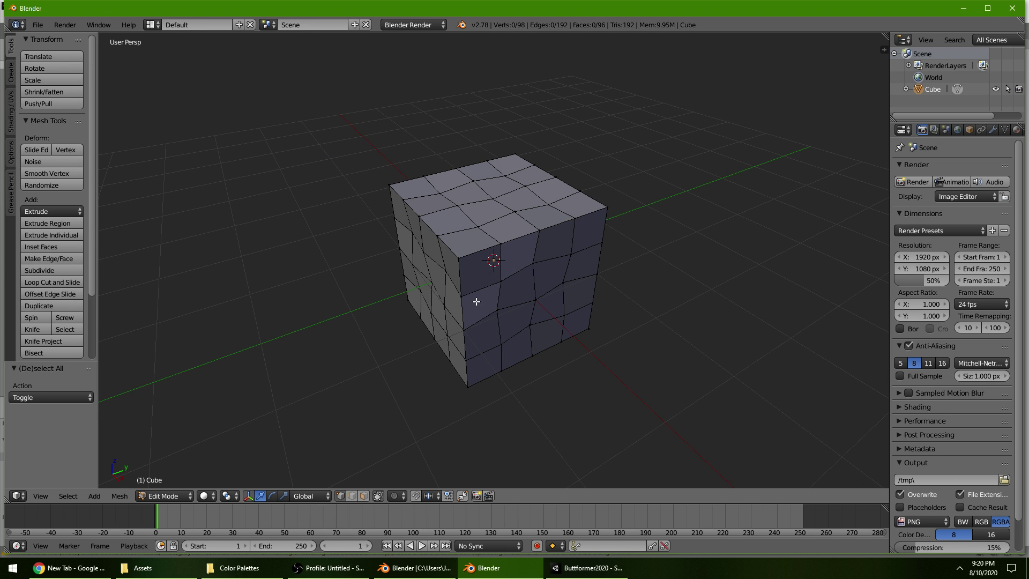
pyautogui.moveTo(480, 262); pyautogui.dragTo(455, 280, button='middle')
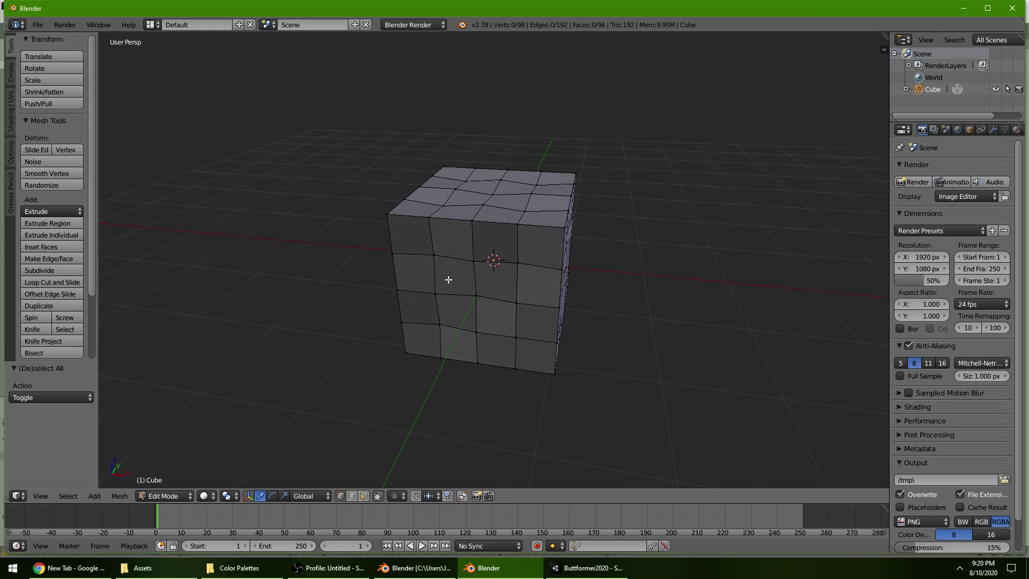
pyautogui.moveTo(561, 220); pyautogui.dragTo(609, 287, button='middle')
pyautogui.moveTo(516, 284); pyautogui.dragTo(582, 287, button='middle')
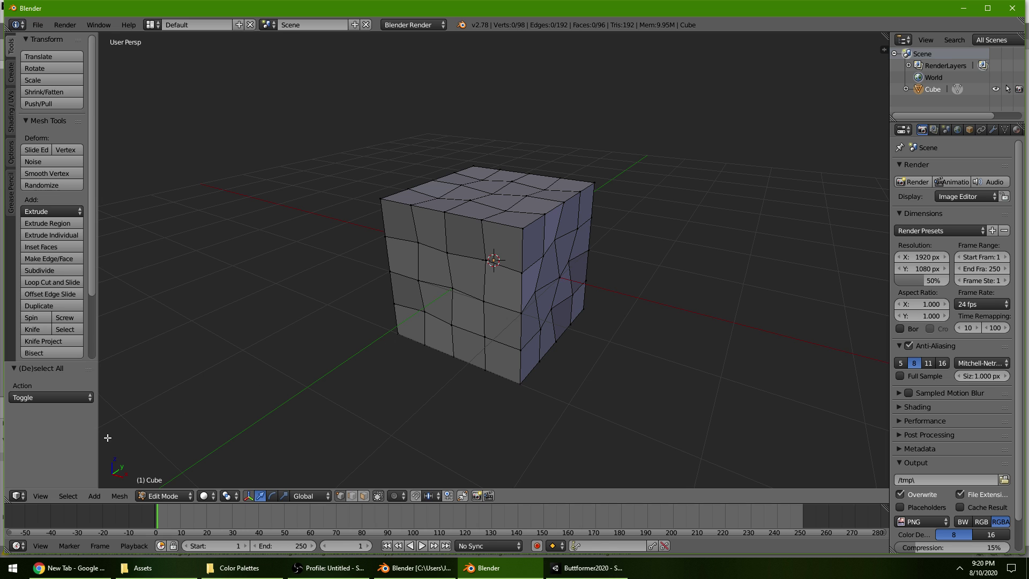
# Split the 3D viewport in two and turn the new area into a UV/Image Editor, with its tool shelf hidden.
pyautogui.moveTo(885, 36); pyautogui.dragTo(313, 135)
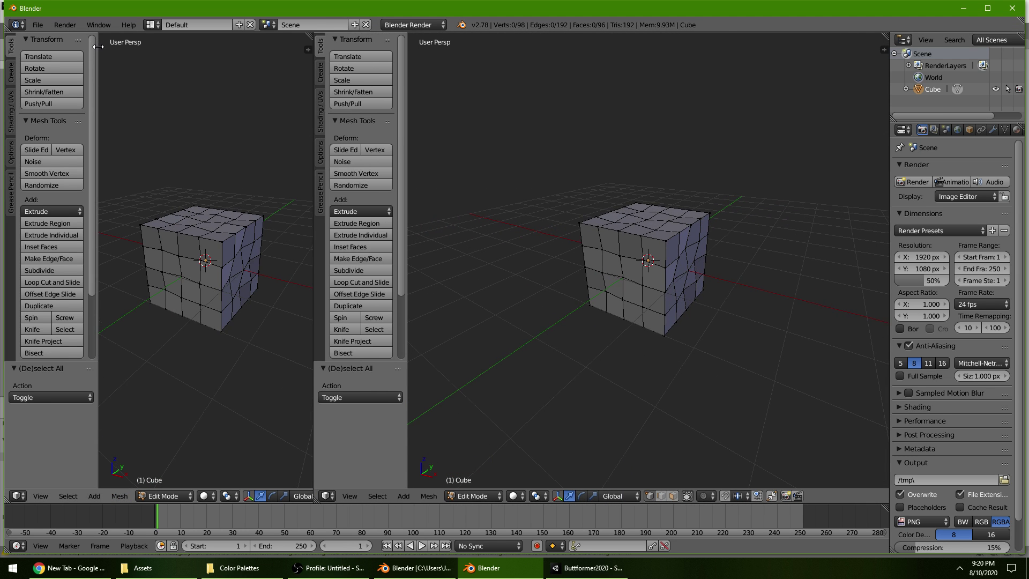
pyautogui.press('t')
pyautogui.click(18, 495)
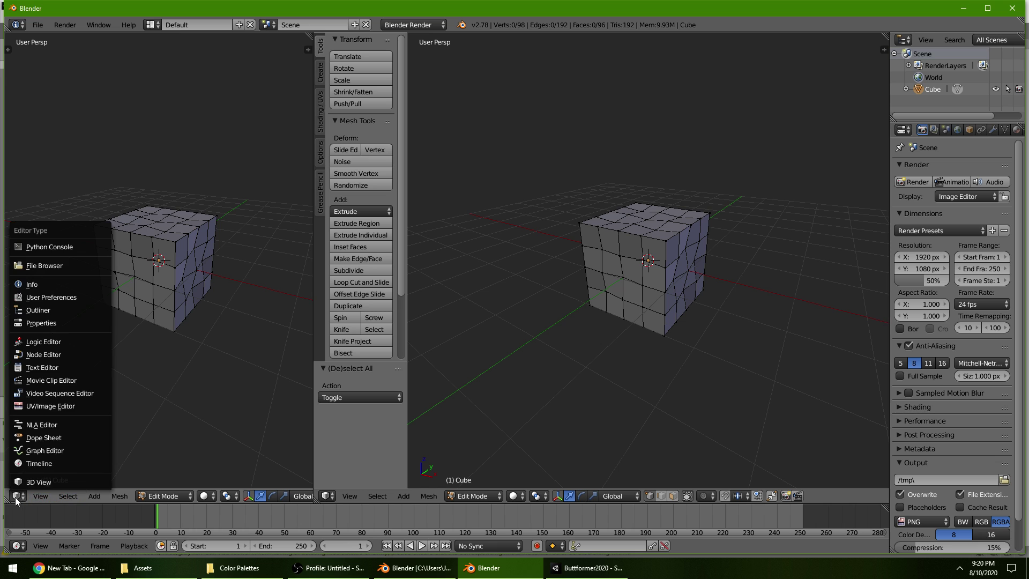
pyautogui.click(50, 406)
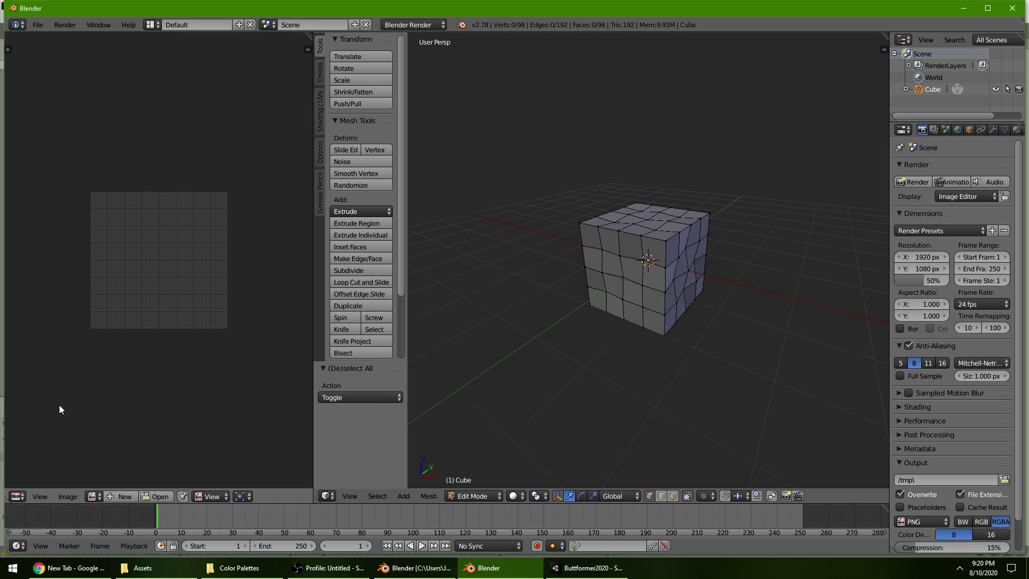
# Switch to the Color Palettes folder, preview colorpalette base.png, and return to Blender.
pyautogui.click(268, 567)
pyautogui.doubleClick(180, 157)
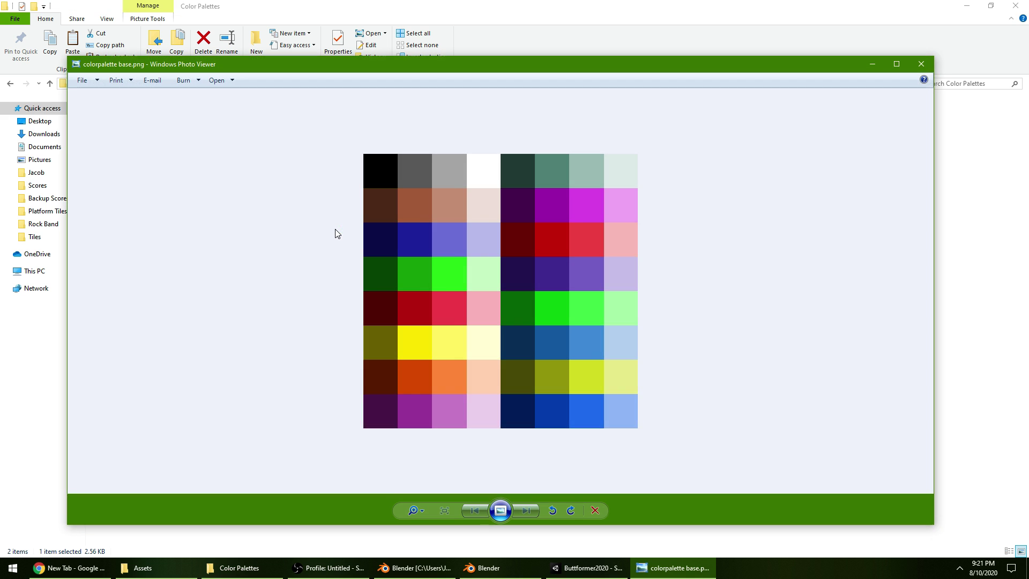
pyautogui.scroll(-1, 444, 277)
pyautogui.click(921, 64)
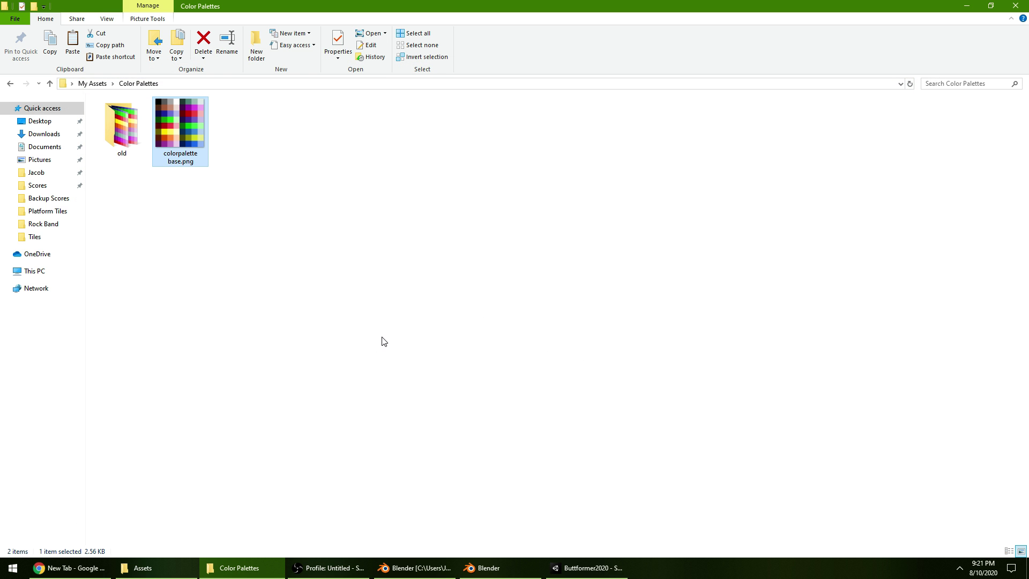
pyautogui.click(469, 567)
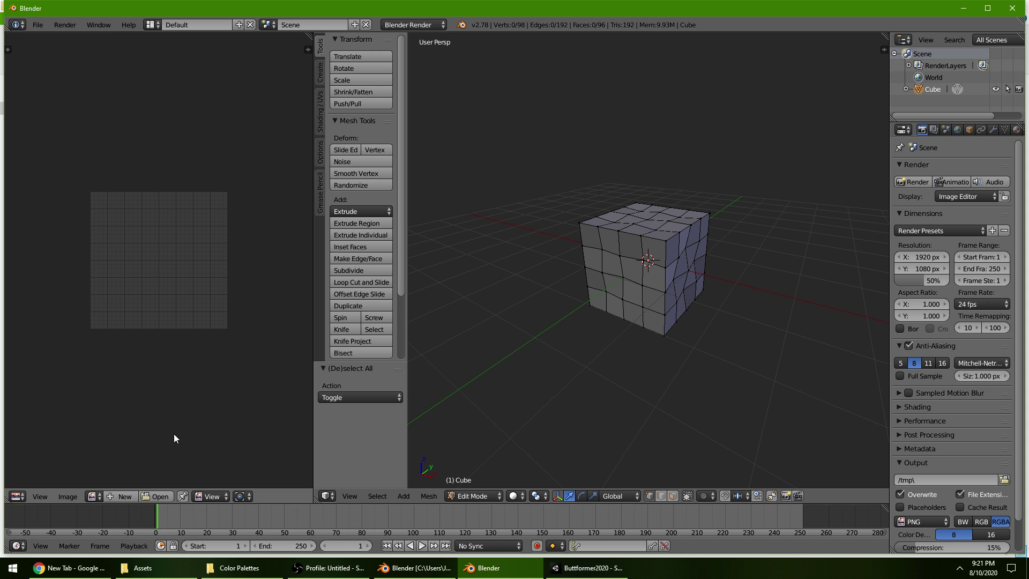
# Load colorpalette base.png from the Desktop location into the UV/Image Editor.
pyautogui.click(96, 496)
pyautogui.click(67, 496)
pyautogui.click(134, 473)
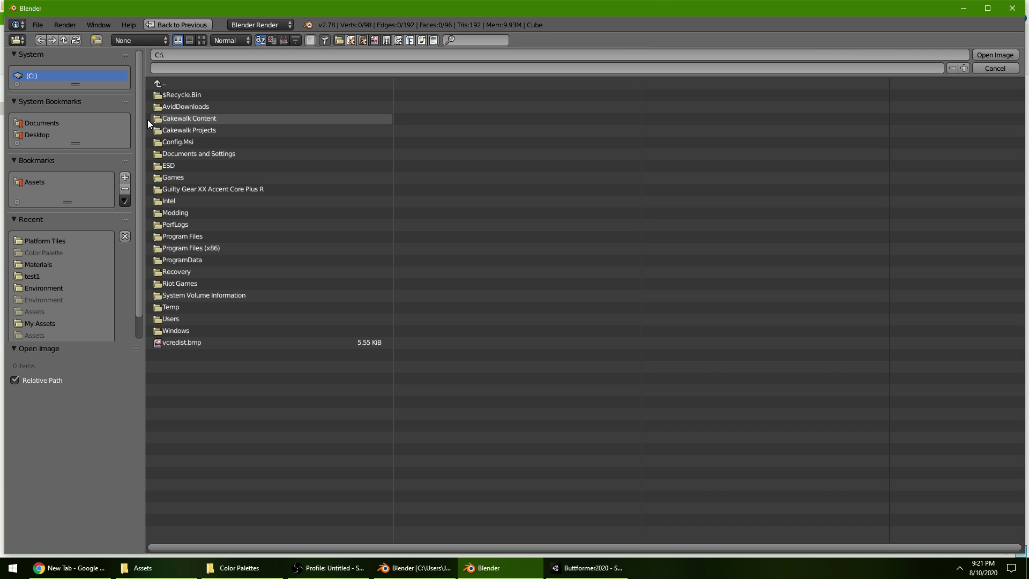
pyautogui.click(60, 134)
pyautogui.click(169, 106)
pyautogui.click(196, 107)
pyautogui.doubleClick(210, 110)
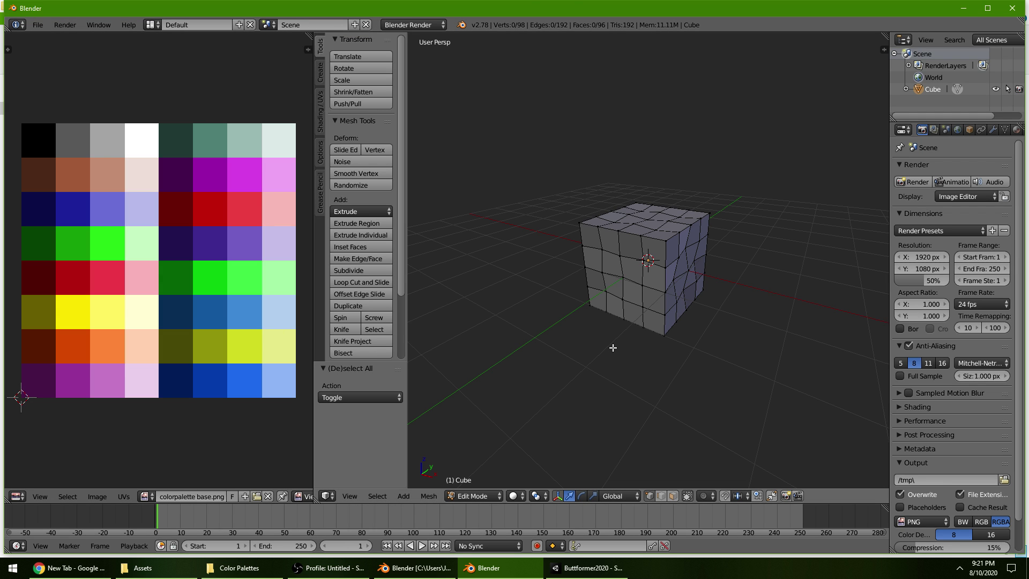
# Assign the colorpalette base.png image to all of the cube's faces, then deselect the mesh.
pyautogui.press('a')
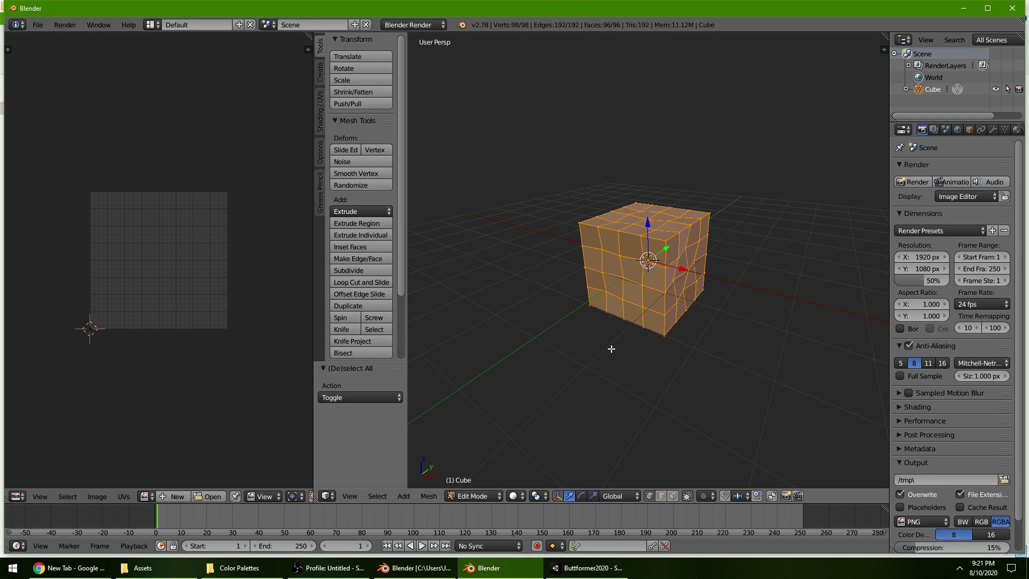
pyautogui.click(151, 496)
pyautogui.click(163, 376)
pyautogui.press('a')
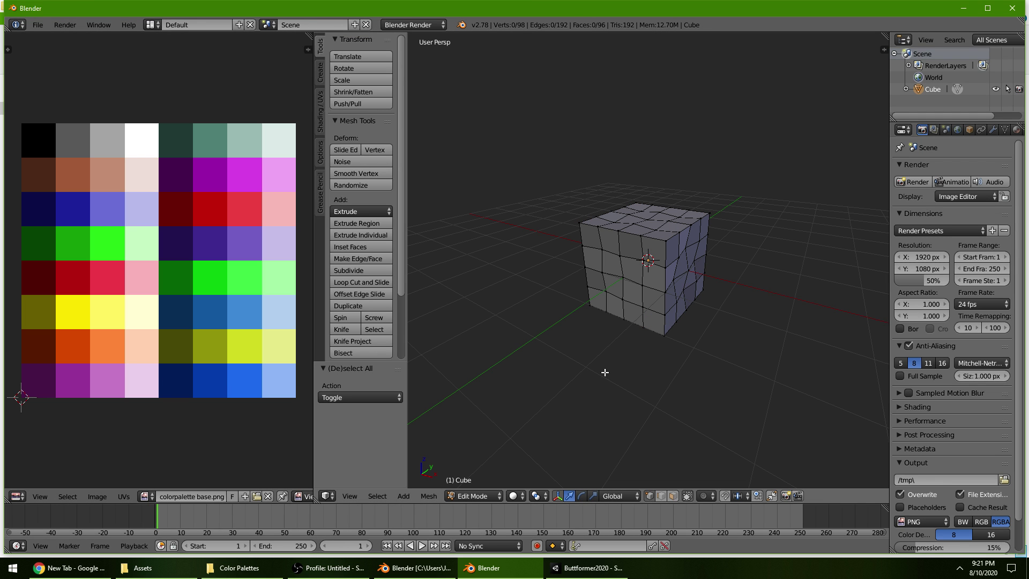
# Set the 3D viewport to wireframe, face selection and front orthographic view.
pyautogui.moveTo(605, 382)
pyautogui.mouseDown(button='middle')
pyautogui.moveTo(636, 386)
pyautogui.moveTo(594, 362)
pyautogui.mouseUp(button='middle')
pyautogui.press('z')
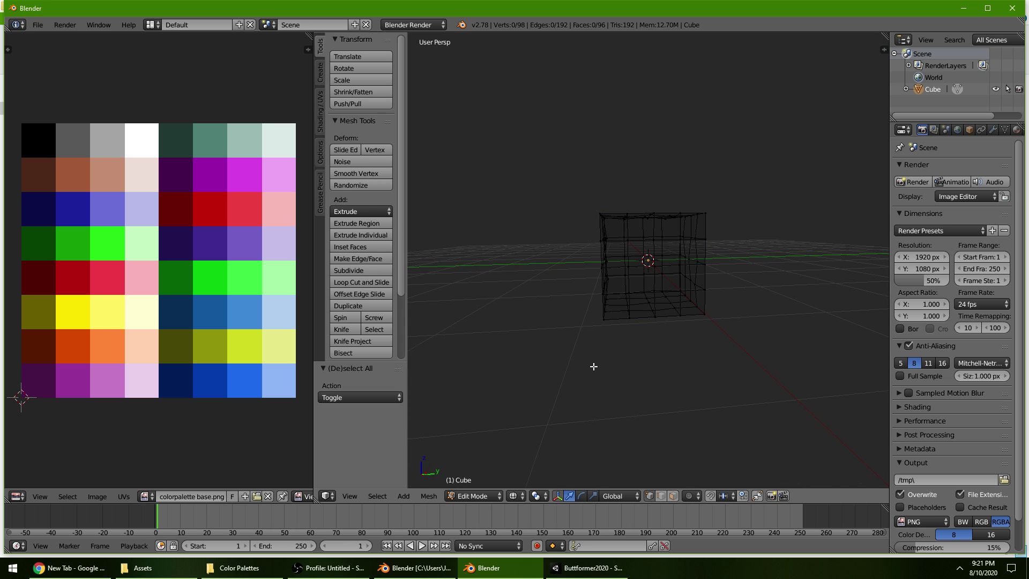
pyautogui.hotkey('ctrl', 'Tab')
pyautogui.click(594, 395)
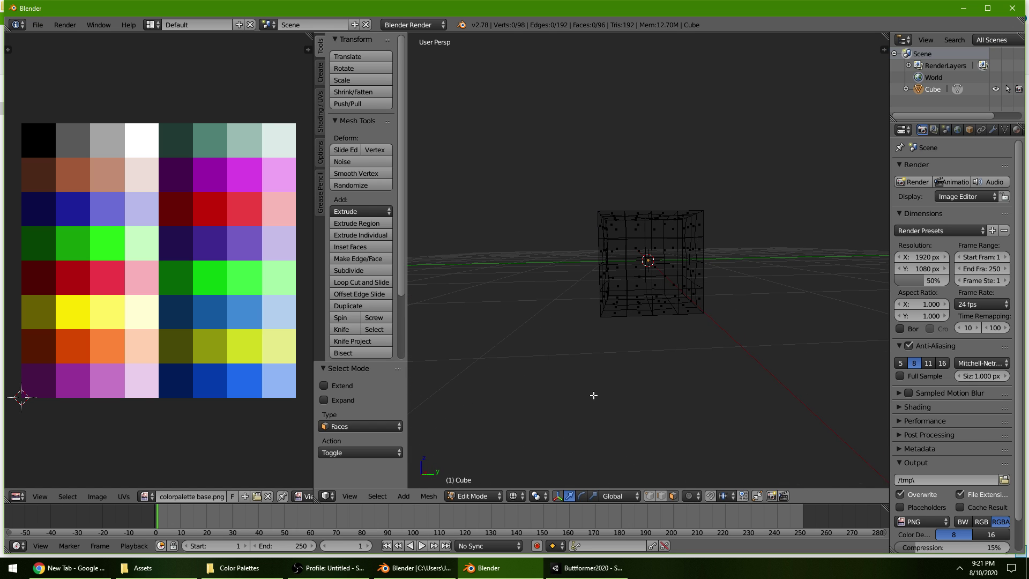
pyautogui.press('KP_5')
pyautogui.press('KP_1')
# Select all of the cube's faces and unwrap them with Lightmap Pack at its default settings.
pyautogui.moveTo(724, 329); pyautogui.dragTo(556, 244)
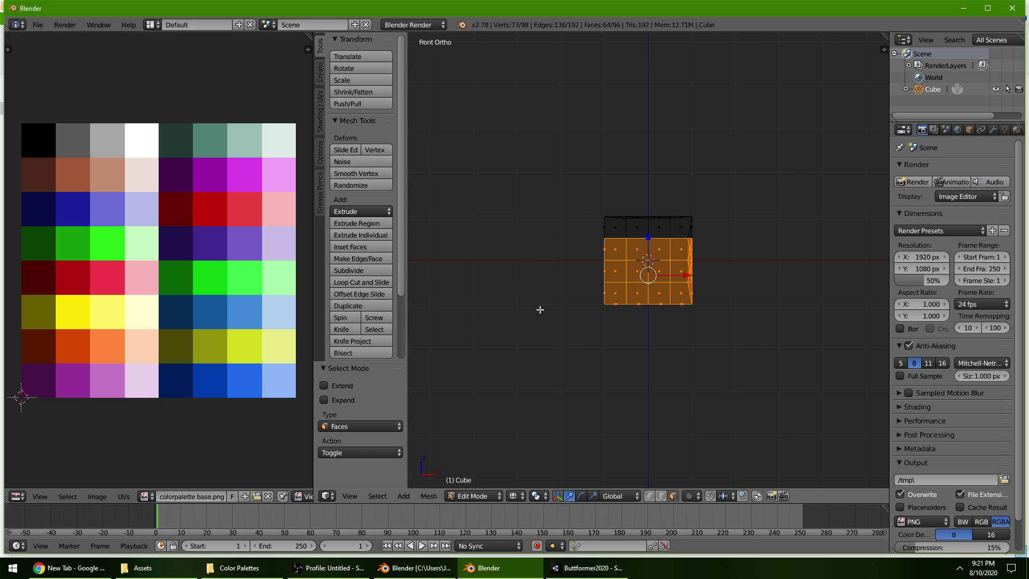
pyautogui.press('a')
pyautogui.click(428, 495)
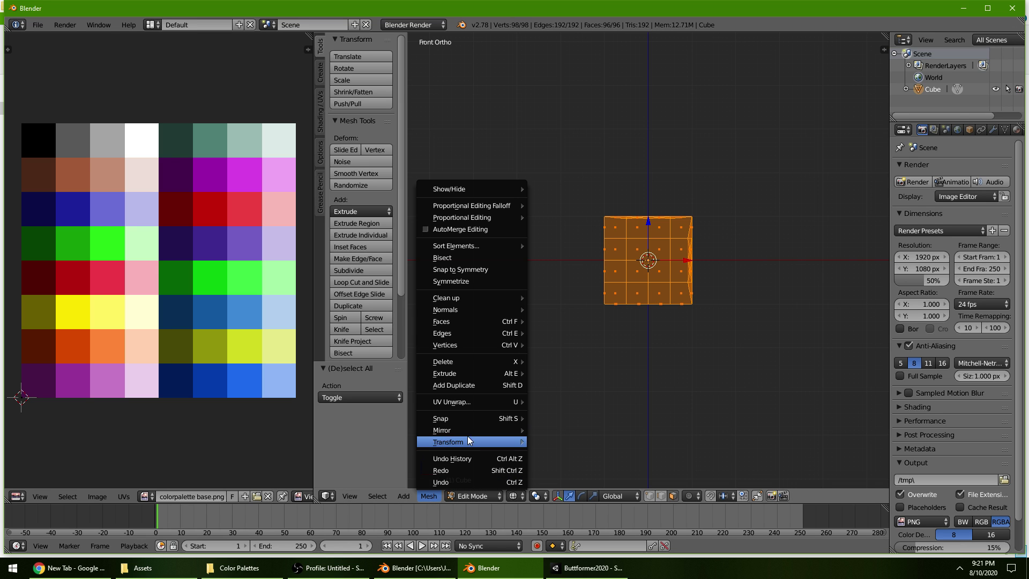
pyautogui.moveTo(458, 403)
pyautogui.click(567, 424)
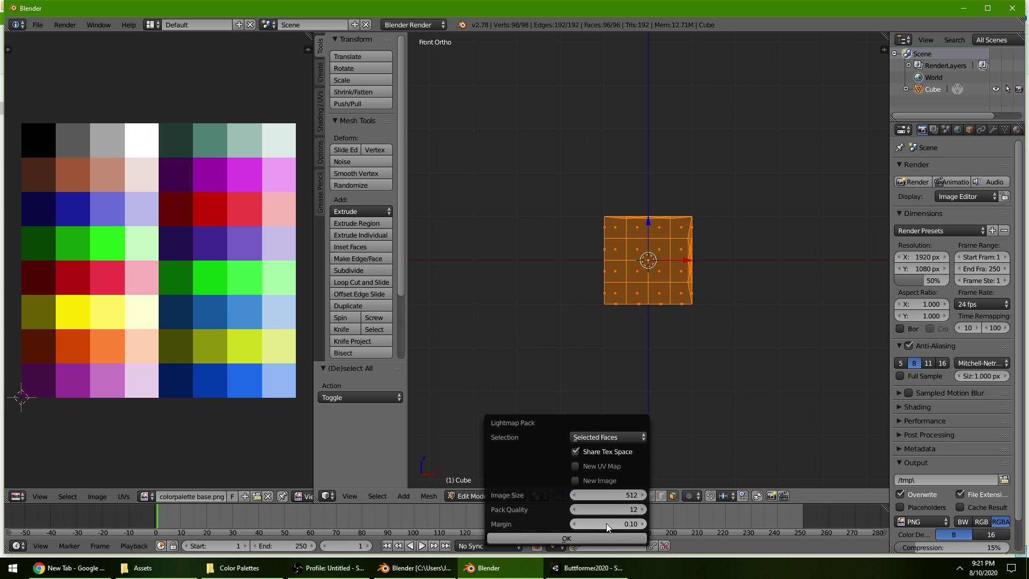
pyautogui.press('Return')
# Select the cube's lower three rows of faces, scale their UVs to about 0.107 and place them on the medium brown swatch.
pyautogui.press('a')
pyautogui.moveTo(730, 373); pyautogui.dragTo(567, 243)
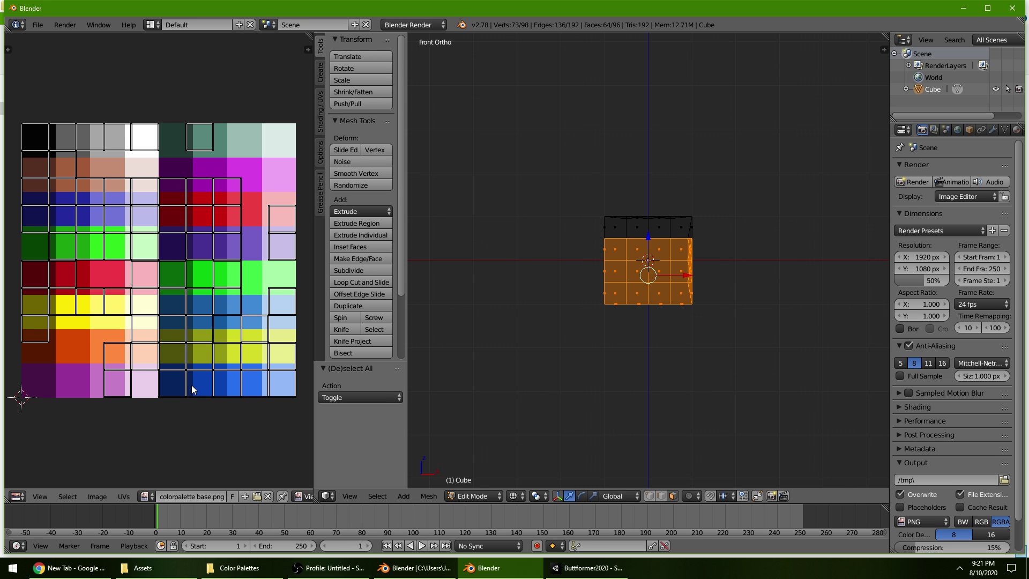
pyautogui.press('a')
pyautogui.press('s')
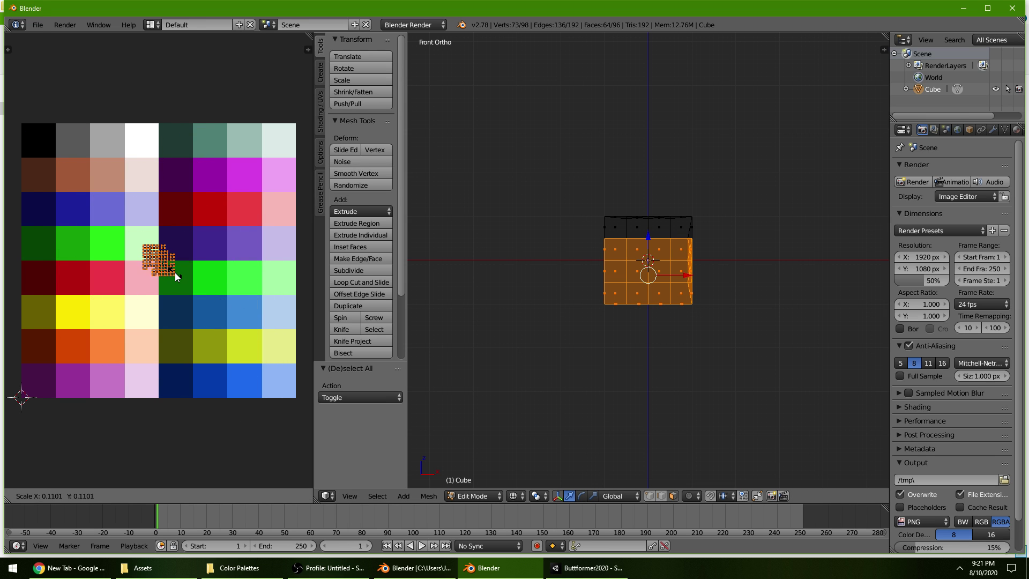
pyautogui.click(175, 272)
pyautogui.press('g')
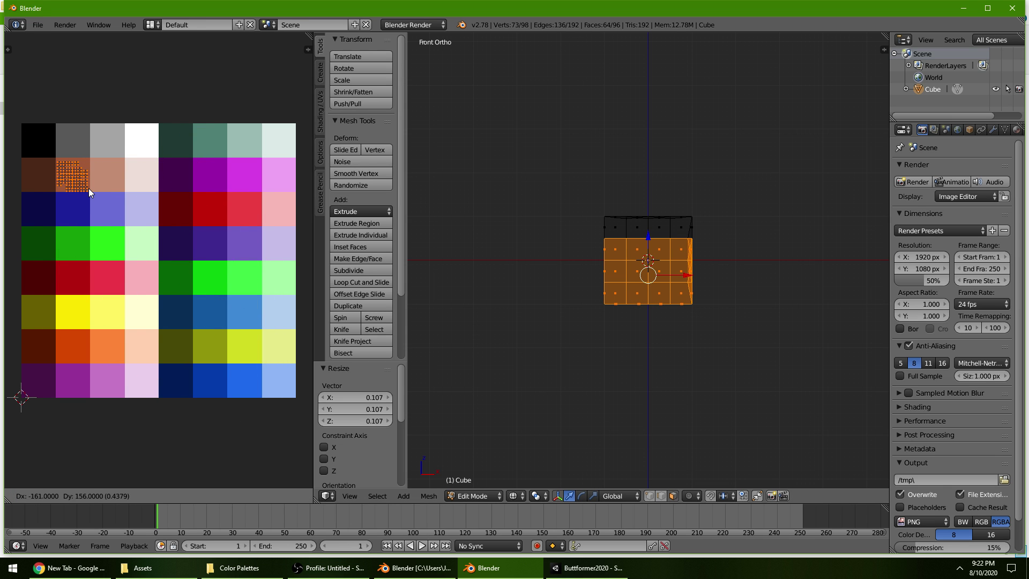
pyautogui.click(90, 188)
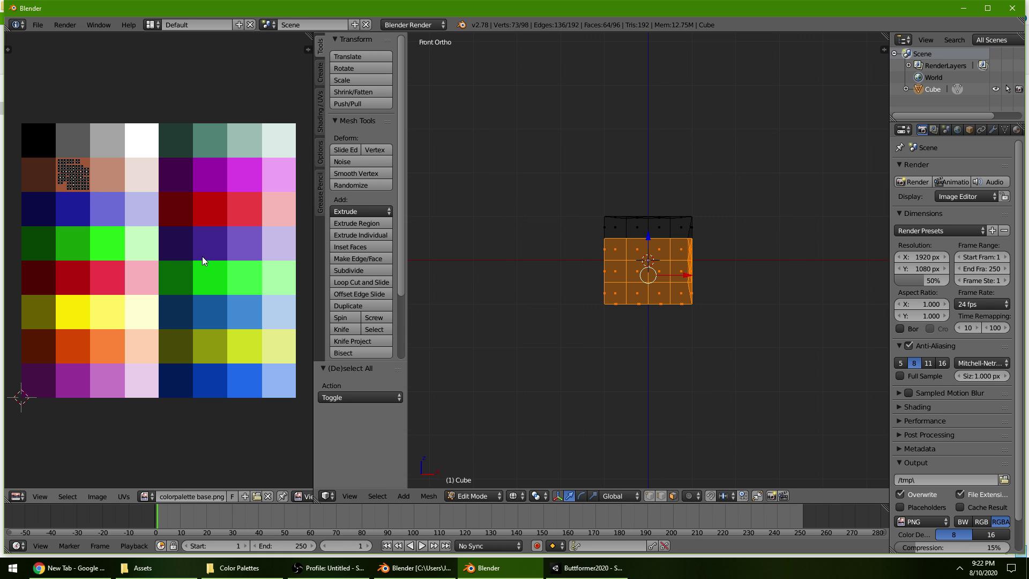
# Select the cube's top row of faces, shrink their UVs and place them on the medium green swatch in the palette's second column.
pyautogui.press('a')
pyautogui.press('b')
pyautogui.moveTo(718, 237); pyautogui.dragTo(571, 198)
pyautogui.press('a')
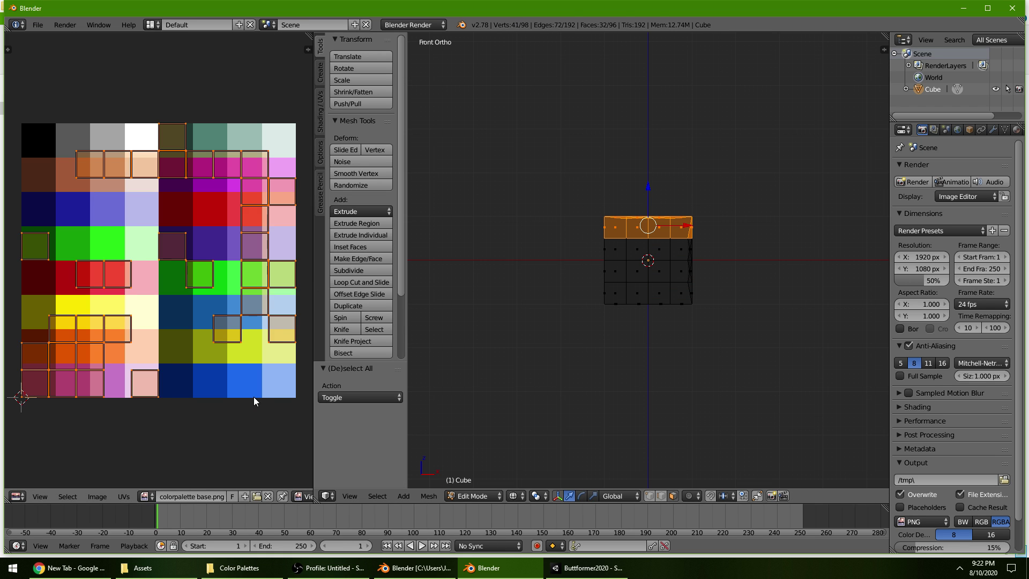
pyautogui.press('s')
pyautogui.click(161, 273)
pyautogui.press('g')
pyautogui.click(70, 250)
pyautogui.press('a')
pyautogui.press('a')
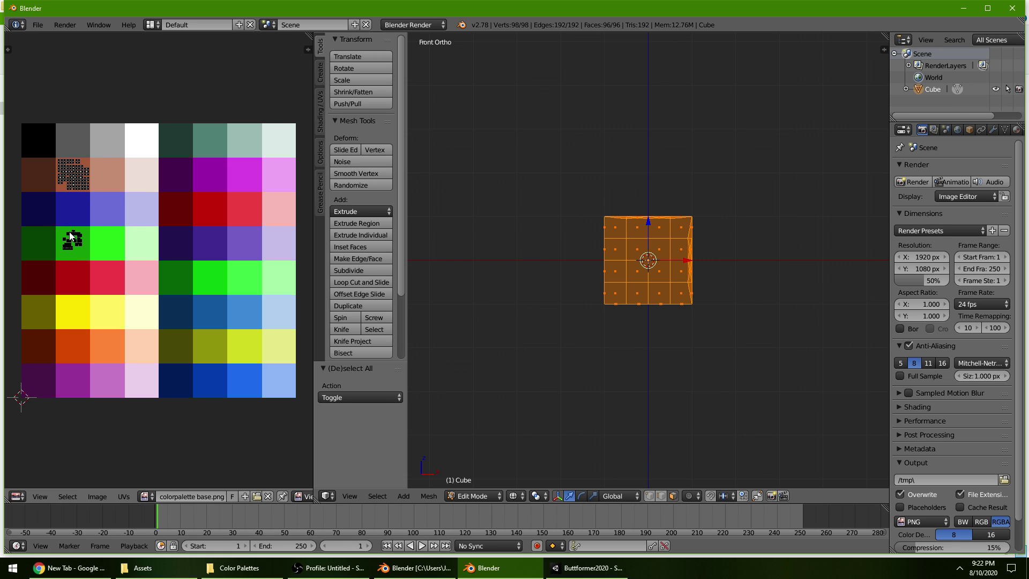
pyautogui.press('a')
pyautogui.press('a')
pyautogui.click(38, 25)
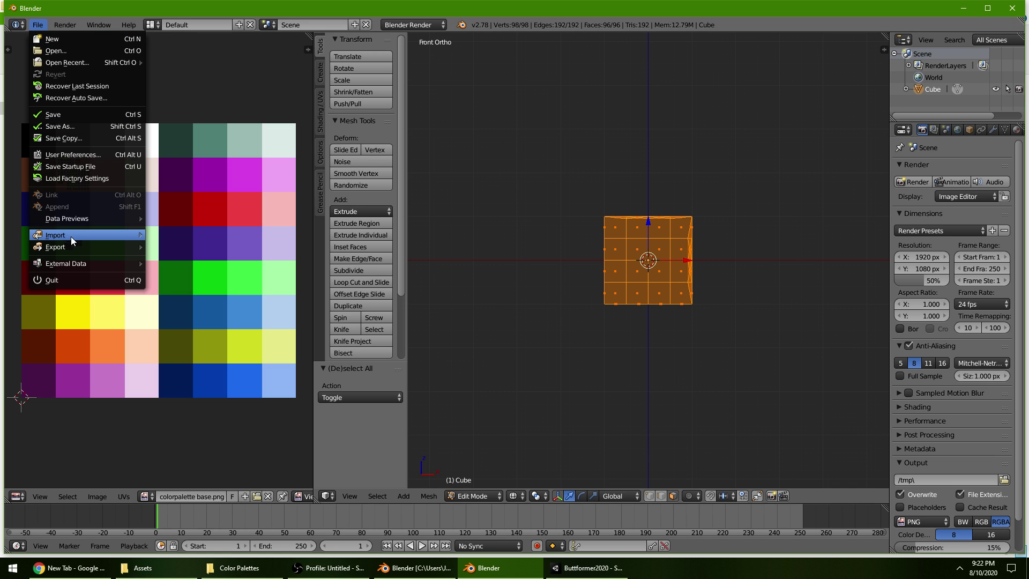
pyautogui.moveTo(71, 247)
pyautogui.press('a')
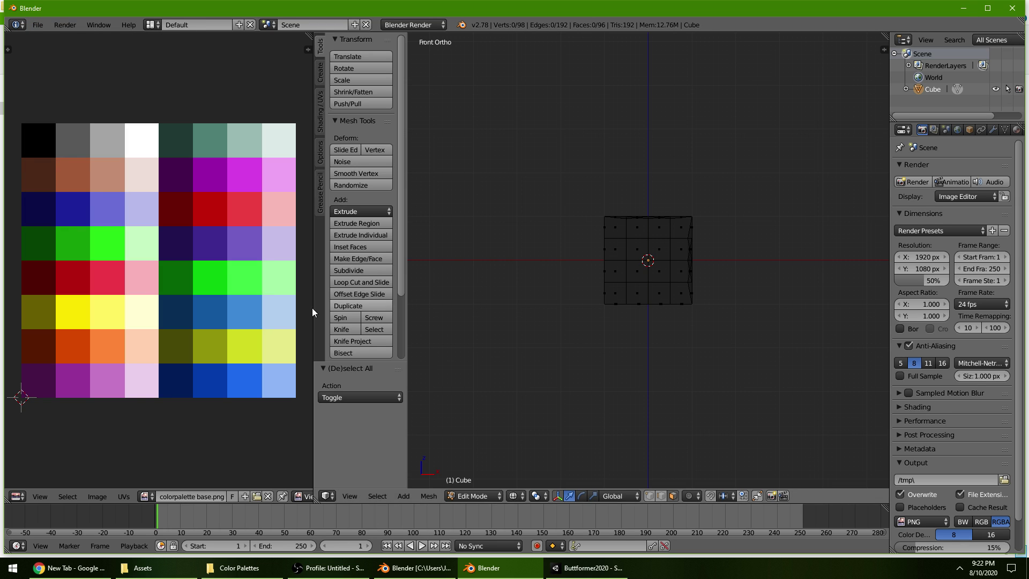
# Select the whole cube and move its top row's UVs from the green swatch onto the light grey swatch in the palette's third column.
pyautogui.press('a')
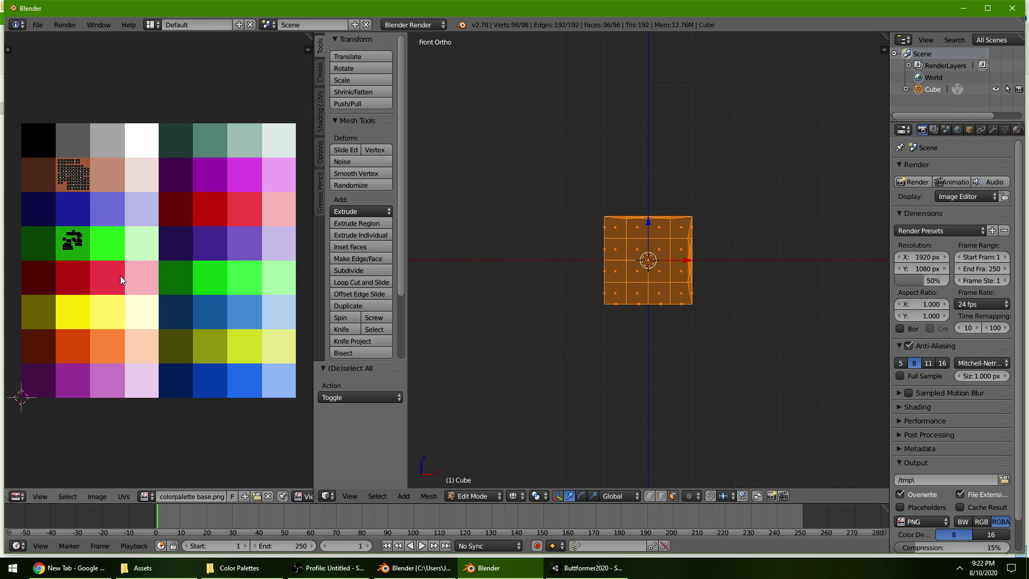
pyautogui.moveTo(85, 261); pyautogui.dragTo(45, 220)
pyautogui.press('g')
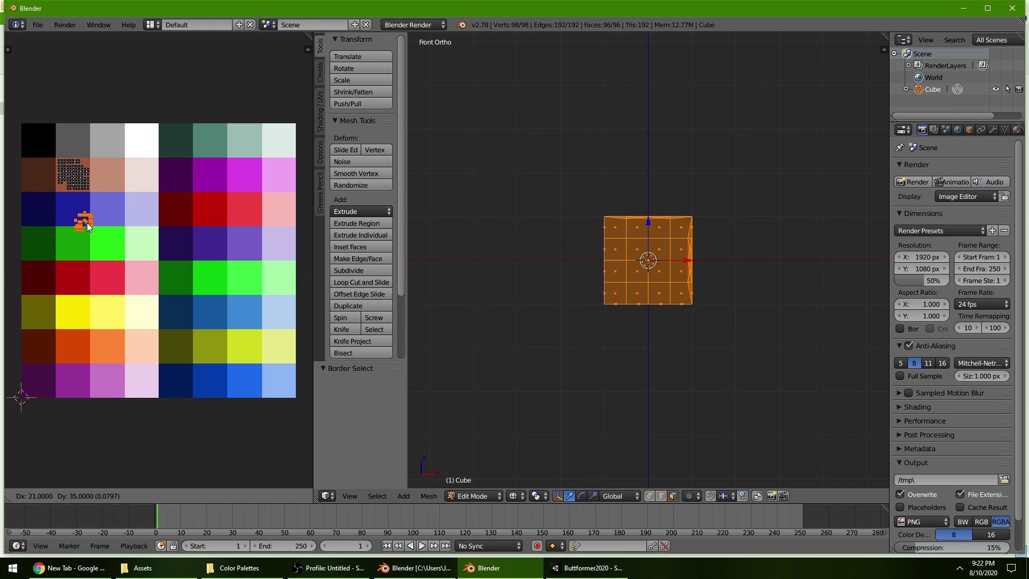
pyautogui.click(108, 154)
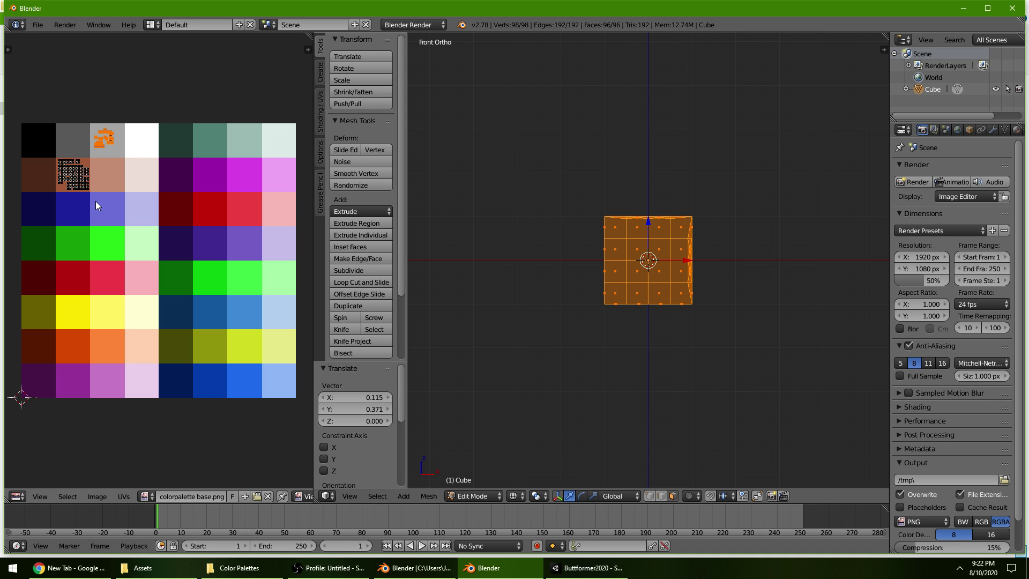
# Move the lower rows' UVs from the brown swatch onto the medium violet-blue swatch in the palette's third column and deselect them.
pyautogui.press('a')
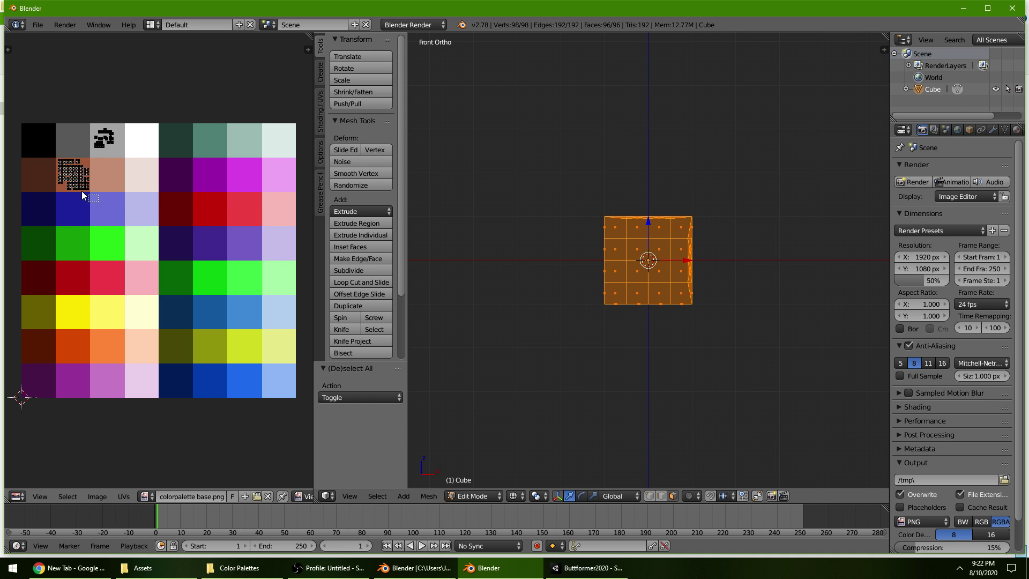
pyautogui.moveTo(46, 161); pyautogui.dragTo(46, 160)
pyautogui.press('g')
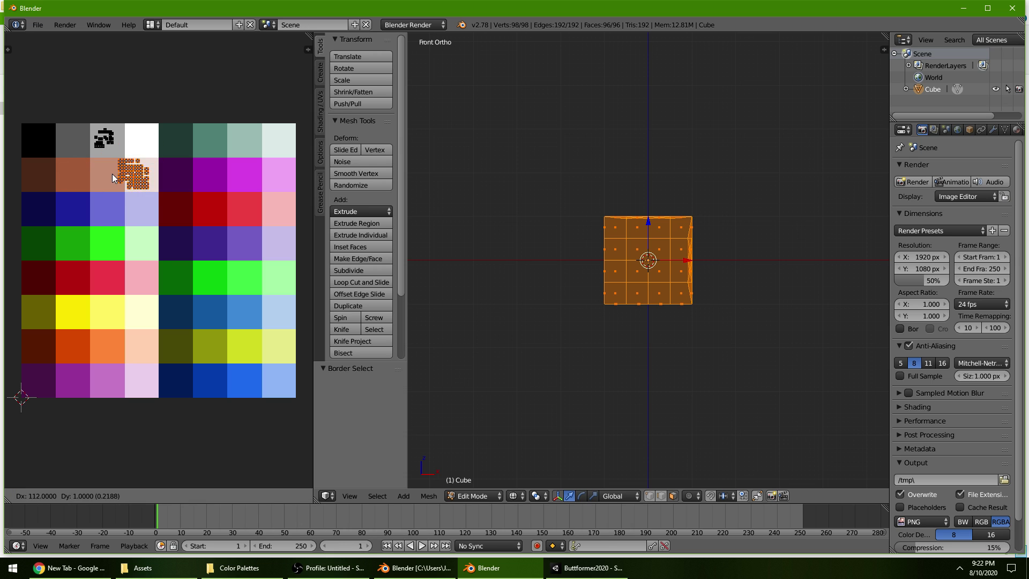
pyautogui.click(94, 207)
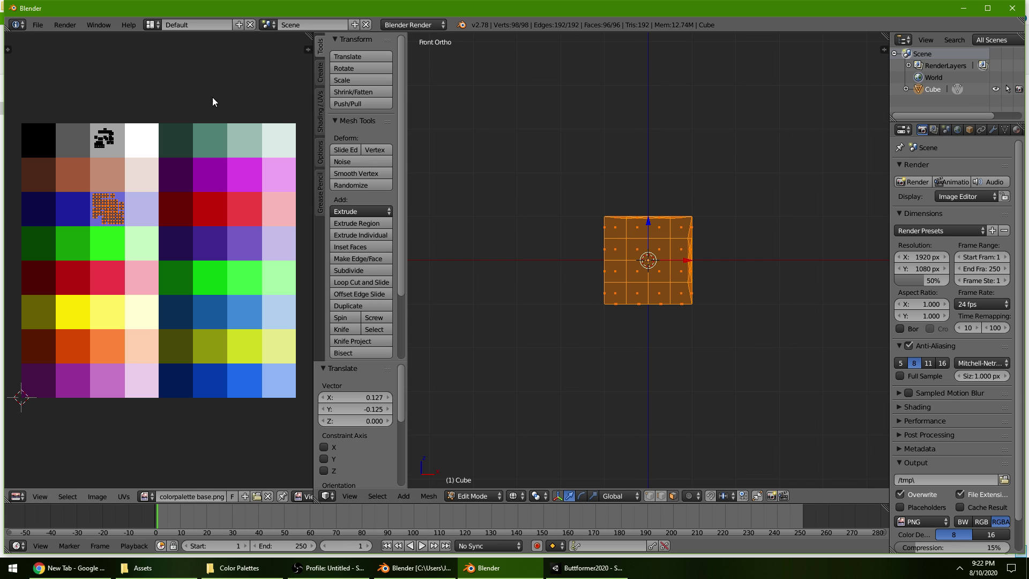
pyautogui.press('a')
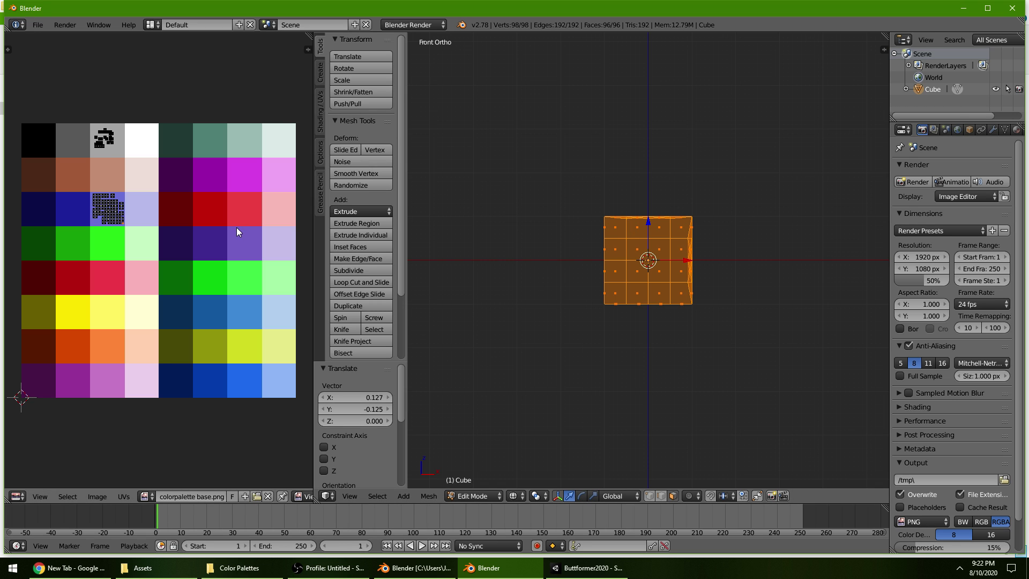
# Deselect the cube's faces, view the model in solid shading and return to Edit Mode.
pyautogui.press('a')
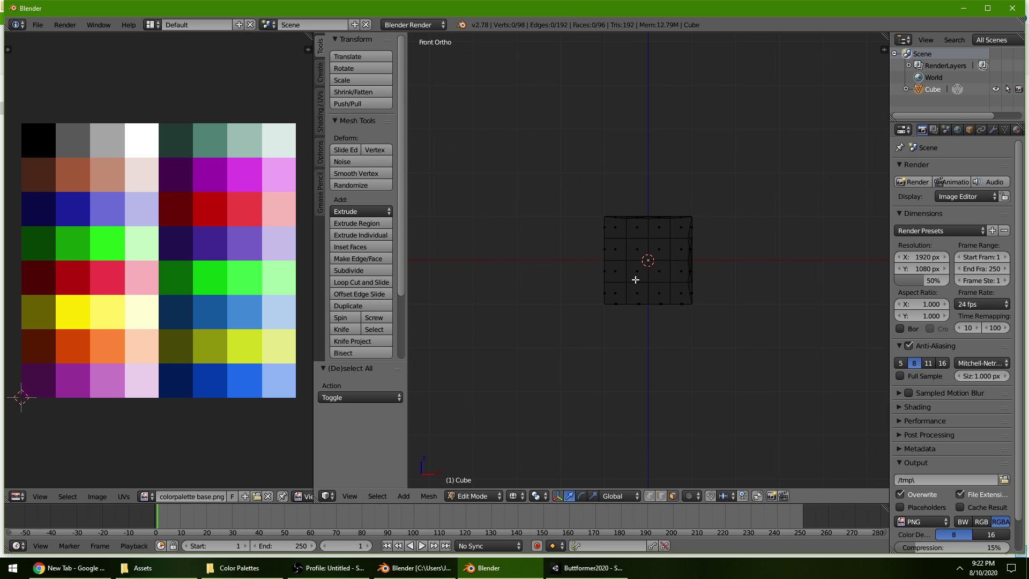
pyautogui.press('Tab')
pyautogui.moveTo(579, 316)
pyautogui.mouseDown(button='middle')
pyautogui.moveTo(599, 321)
pyautogui.moveTo(520, 338)
pyautogui.moveTo(597, 309)
pyautogui.mouseUp(button='middle')
pyautogui.scroll(4, 597, 310)
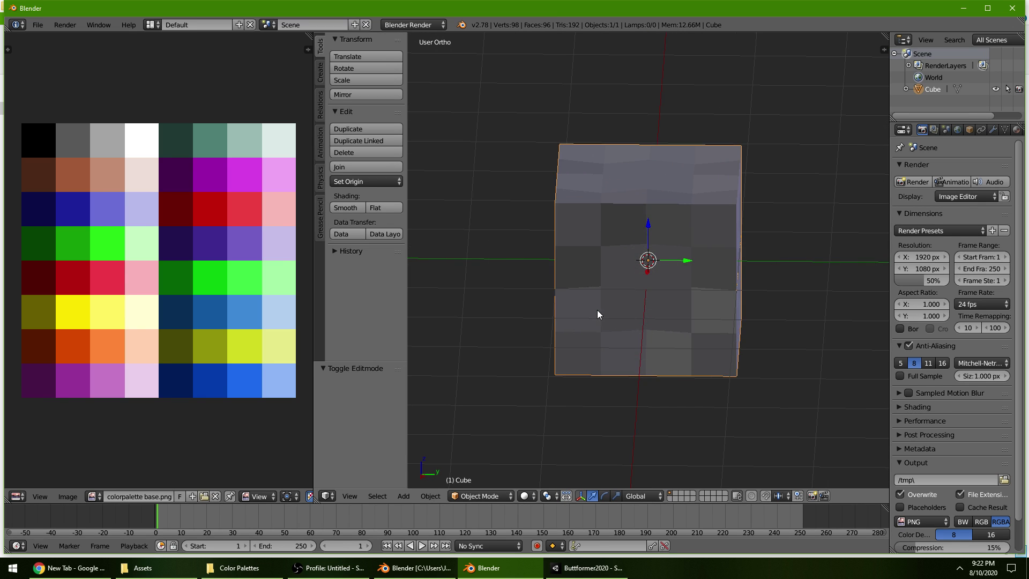
pyautogui.press('z')
pyautogui.press('z')
pyautogui.press('Tab')
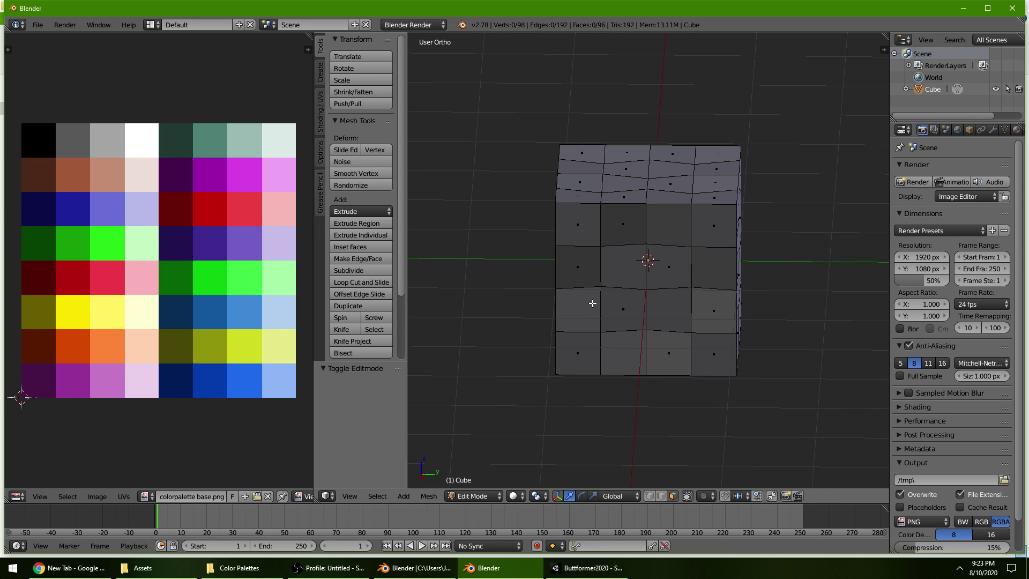
# Try to cut a diagonal edge across one cube side with Connect Vertex Path, from a mid-edge vertex to the opposite upper corner.
pyautogui.hotkey('ctrl', 'Tab')
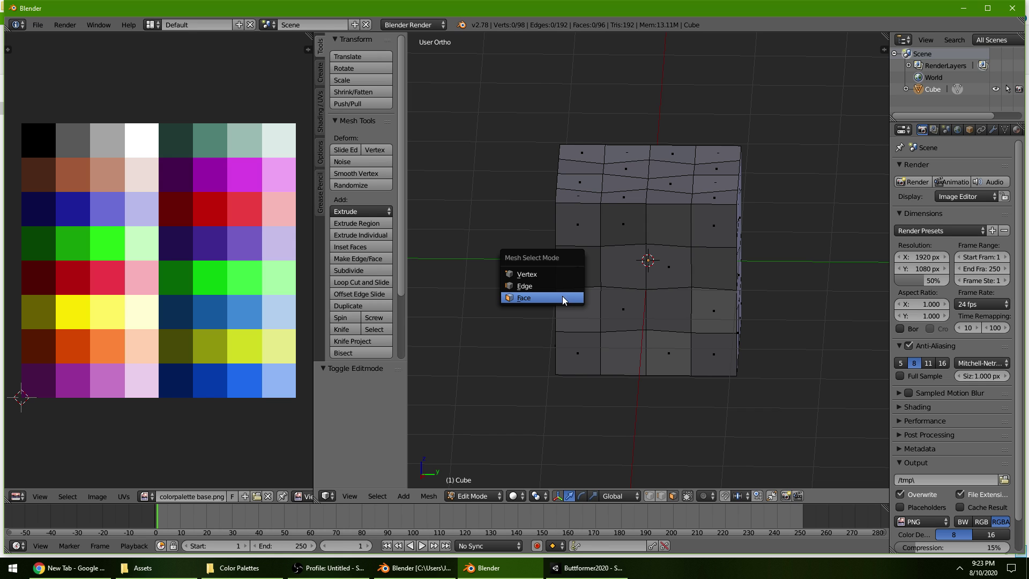
pyautogui.click(537, 275)
pyautogui.rightClick(555, 288)
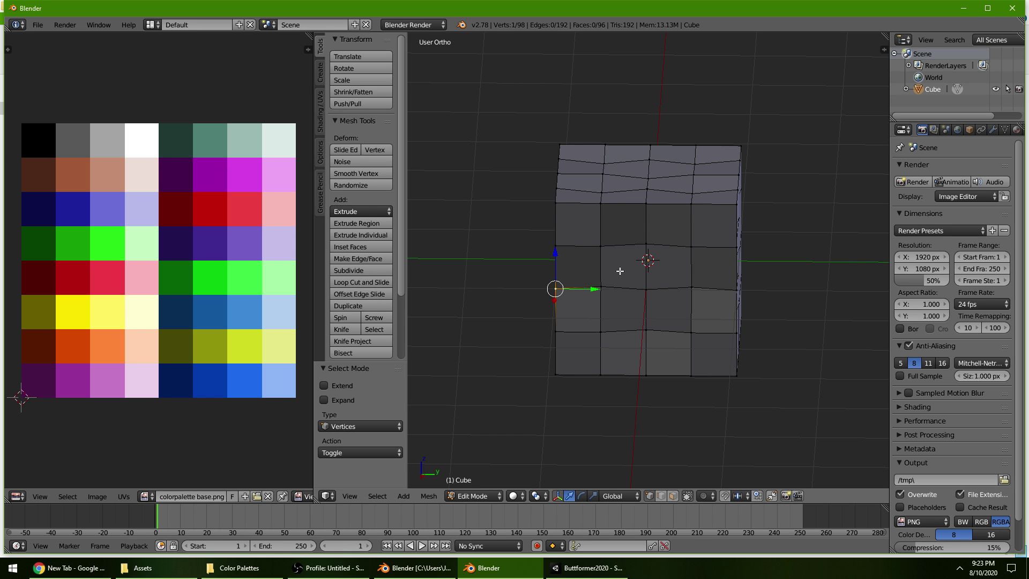
pyautogui.keyDown('shift'); pyautogui.rightClick(737, 212); pyautogui.keyUp('shift')
pyautogui.press('j')
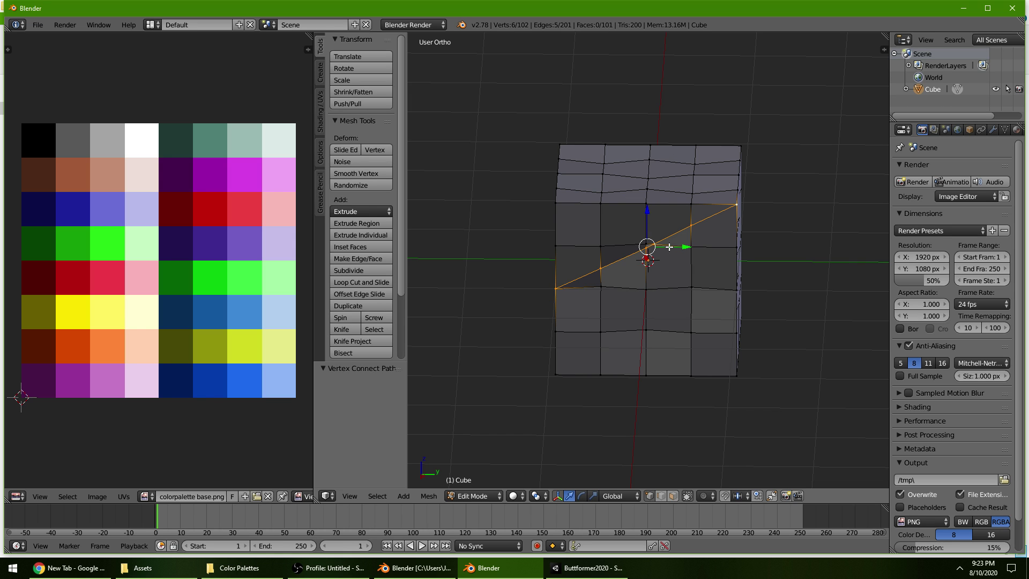
# Undo the diagonal vertex connection on the cube's side.
pyautogui.press('a')
pyautogui.moveTo(670, 319); pyautogui.dragTo(645, 300, button='middle')
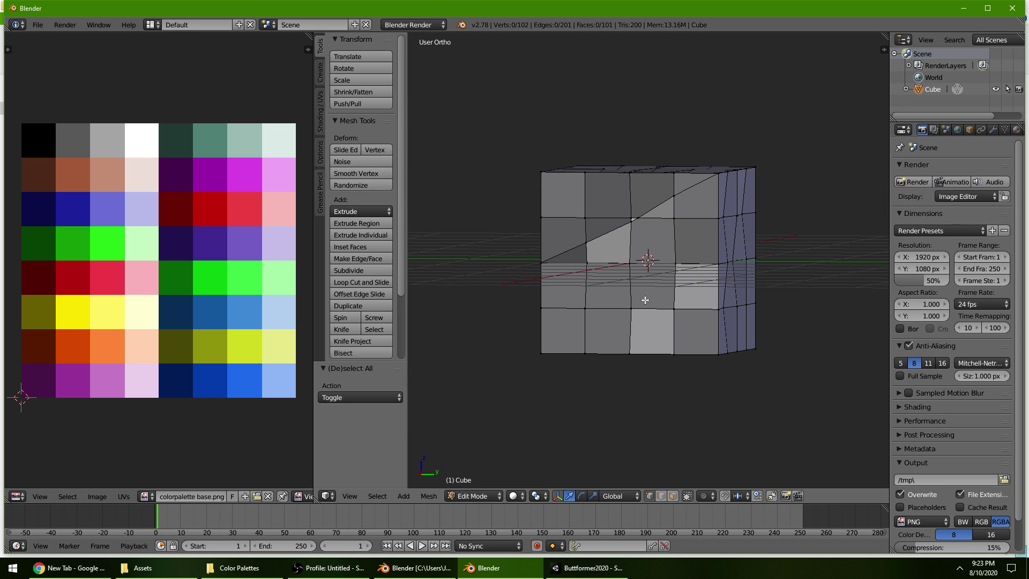
pyautogui.hotkey('ctrl', 'z')
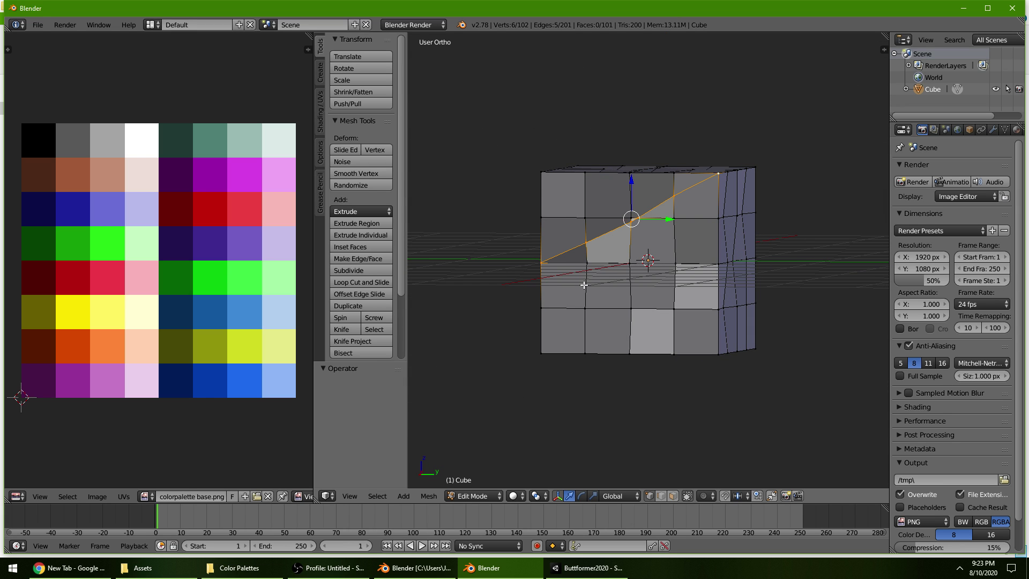
pyautogui.hotkey('ctrl', 'z')
pyautogui.moveTo(548, 307); pyautogui.dragTo(508, 322, button='middle')
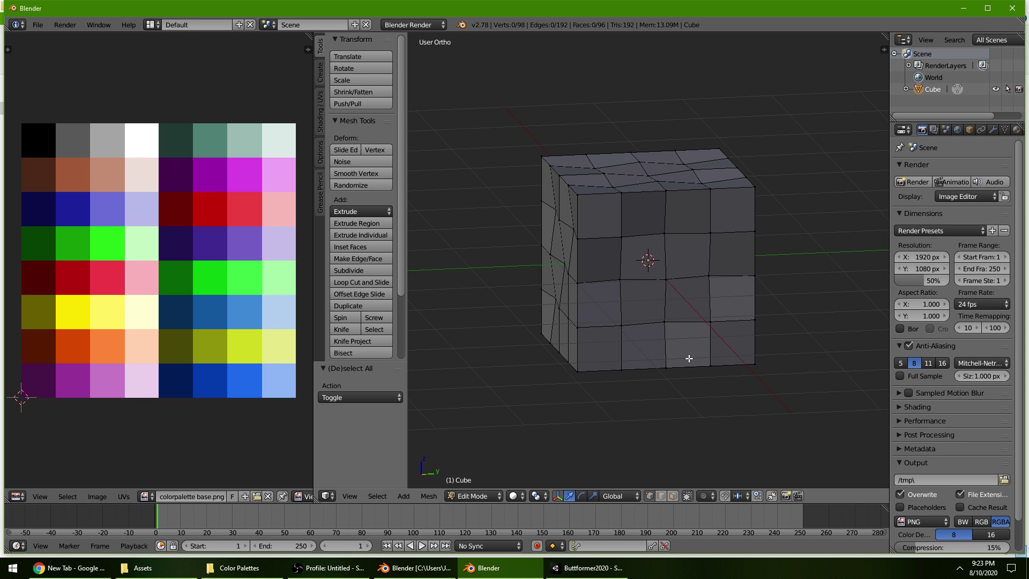
# Quit both open Blender sessions, discarding the unsaved changes to the new cube.
pyautogui.click(1012, 8)
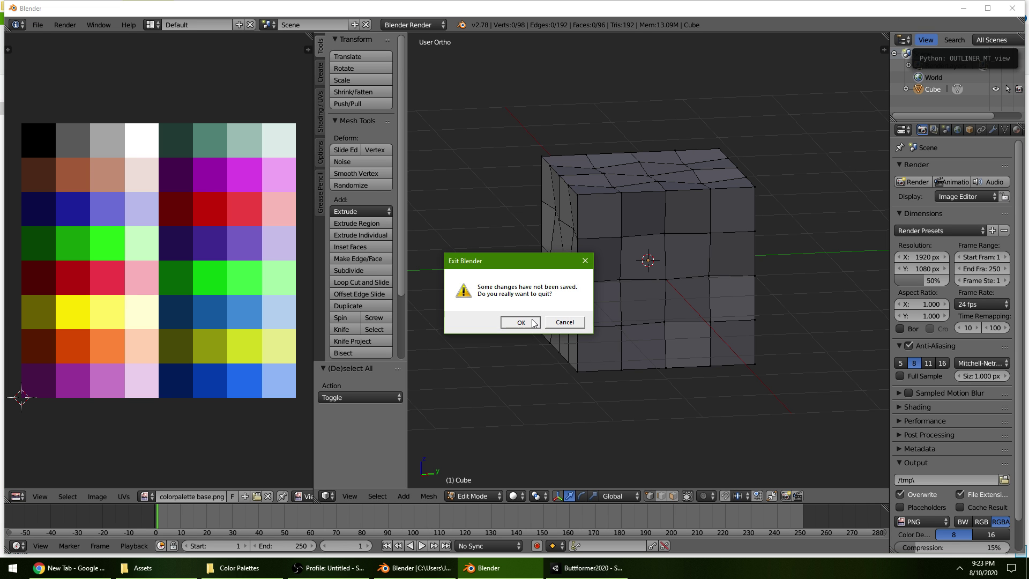
pyautogui.click(519, 322)
pyautogui.click(406, 571)
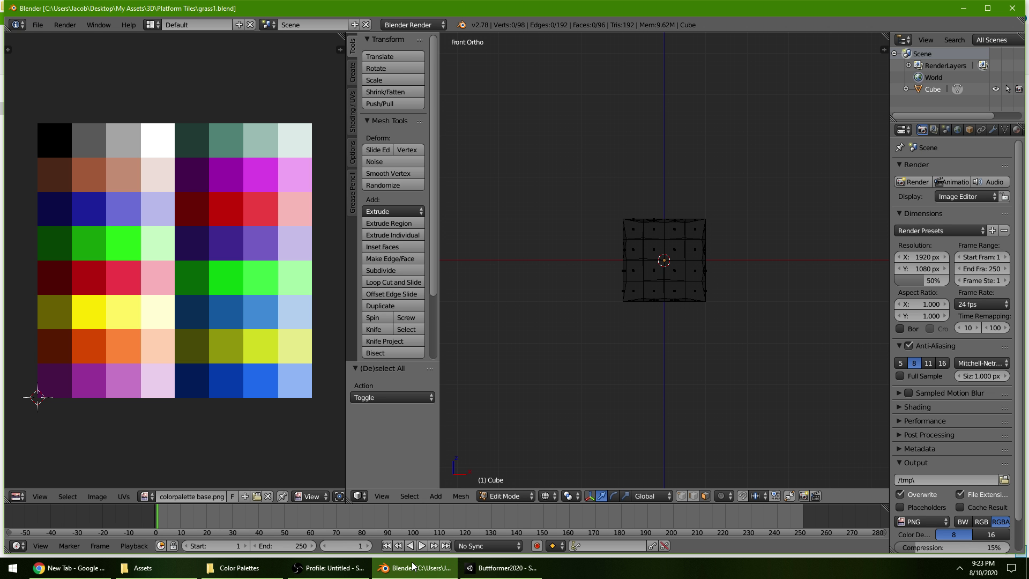
pyautogui.click(1012, 8)
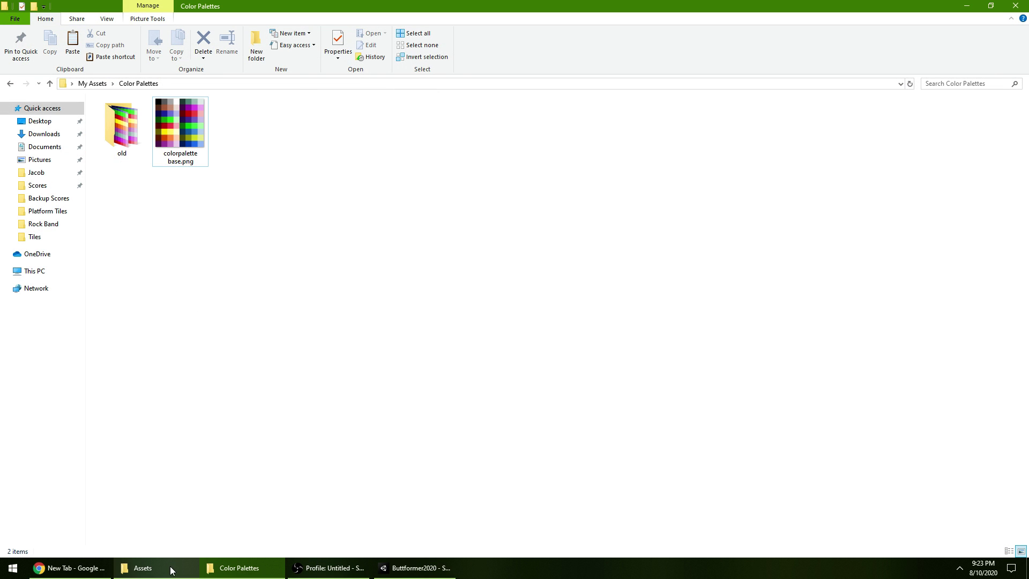
# Open grass3.blend from the 3D assets' Platform Tiles folder, inspect the sloped corner tile and close the file.
pyautogui.click(102, 83)
pyautogui.doubleClick(148, 132)
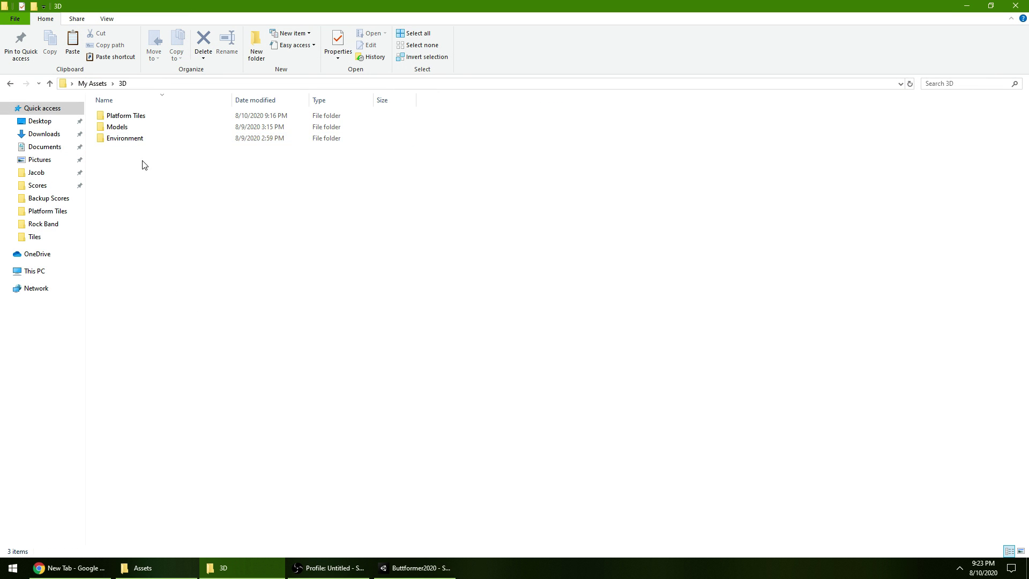
pyautogui.doubleClick(134, 116)
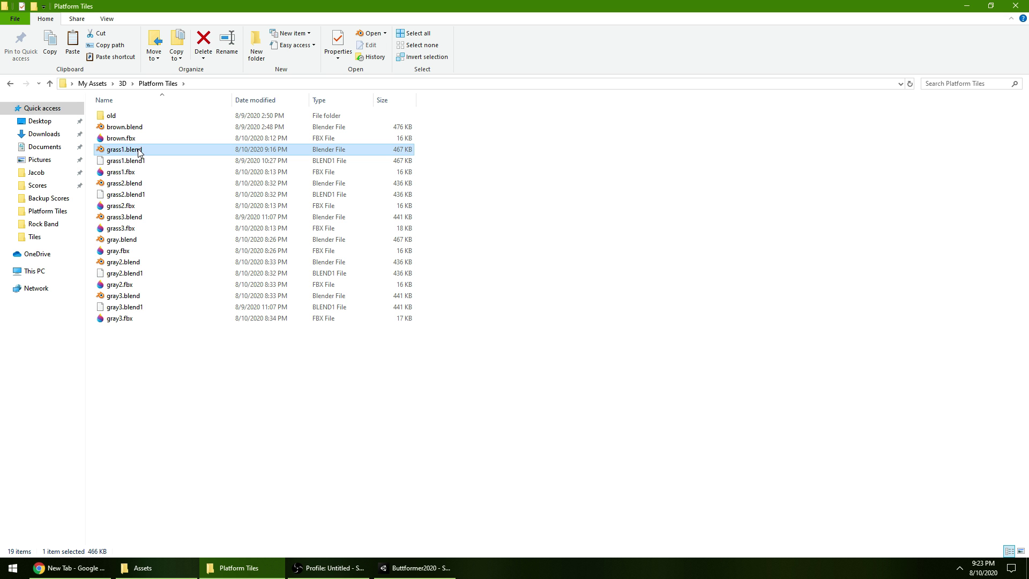
pyautogui.doubleClick(122, 218)
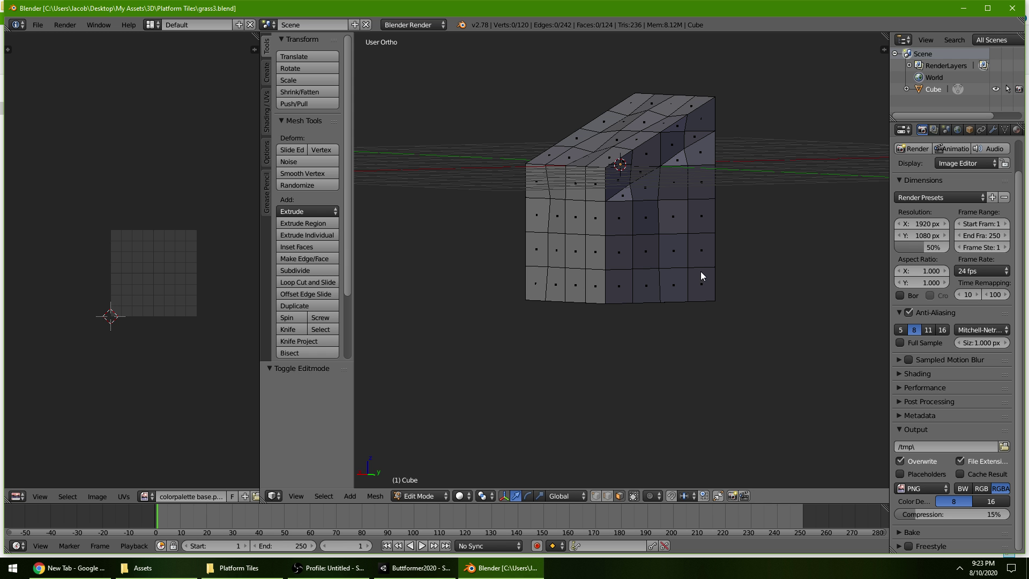
pyautogui.moveTo(699, 271); pyautogui.dragTo(616, 284, button='middle')
pyautogui.hotkey('alt', 'F4')
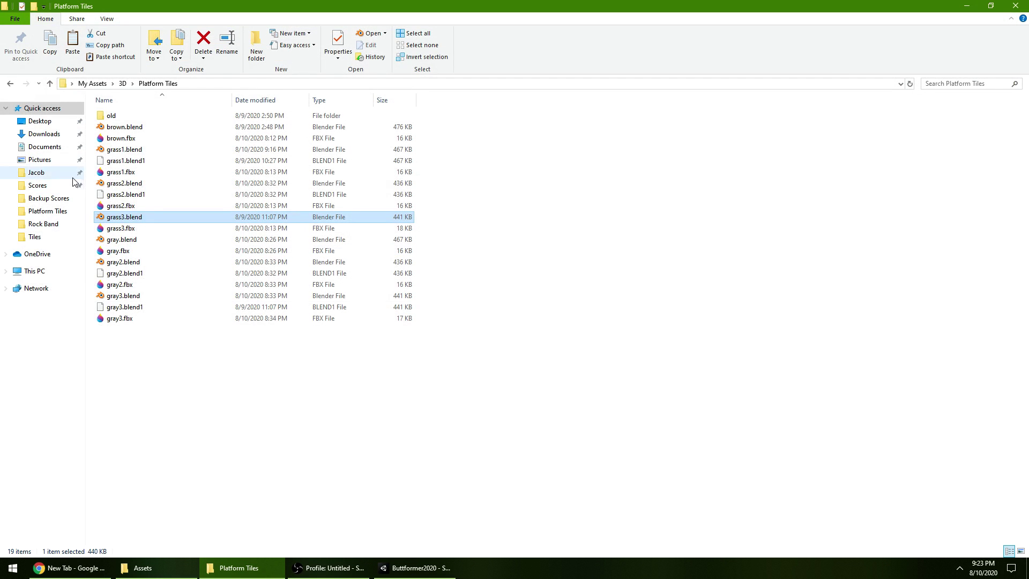
# Open grass2.blend from the Platform Tiles folder and deselect the slope tile's mesh.
pyautogui.click(124, 184)
pyautogui.doubleClick(123, 184)
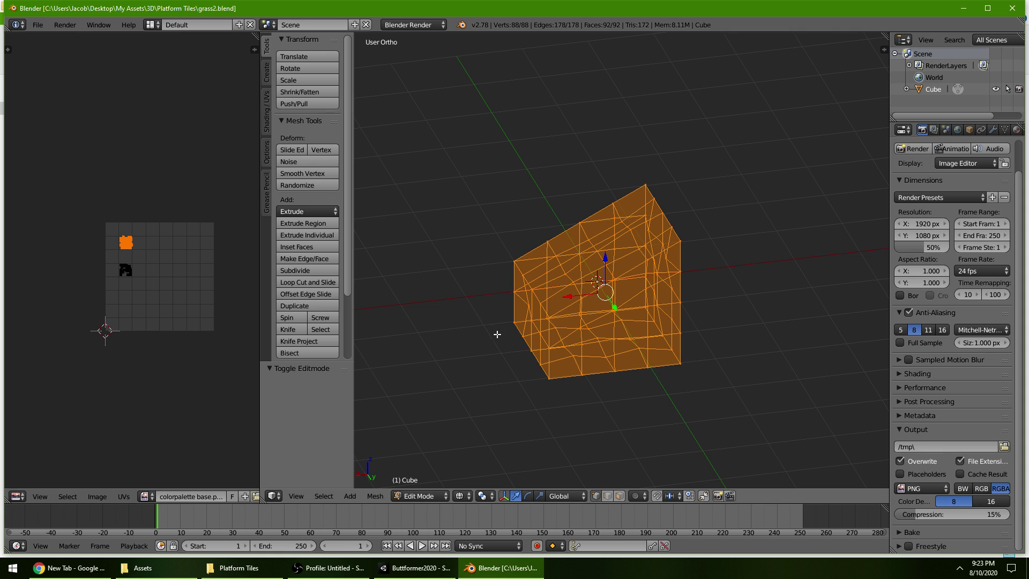
pyautogui.press('a')
pyautogui.moveTo(492, 375); pyautogui.dragTo(241, 461, button='middle')
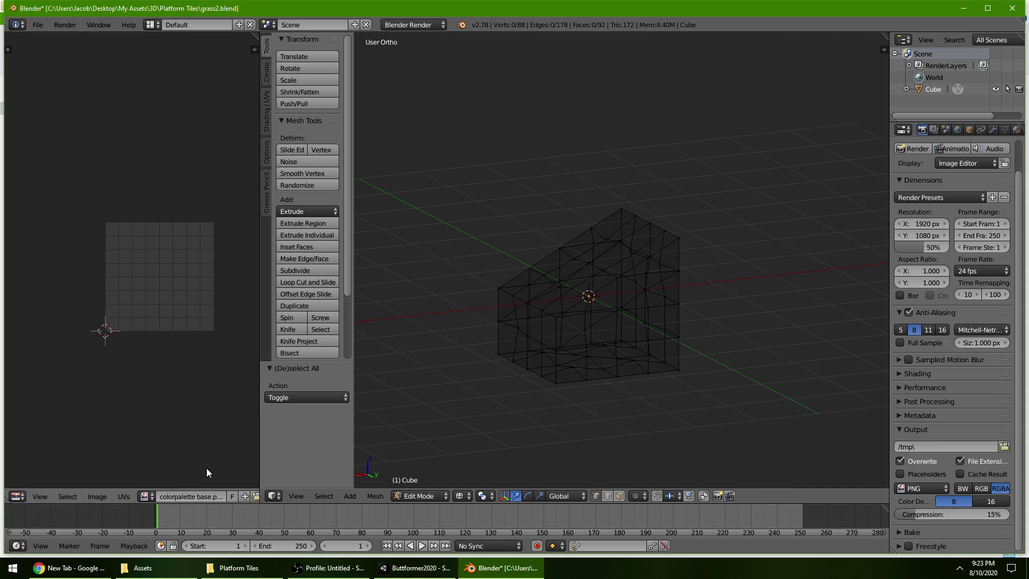
pyautogui.click(122, 498)
pyautogui.moveTo(102, 496)
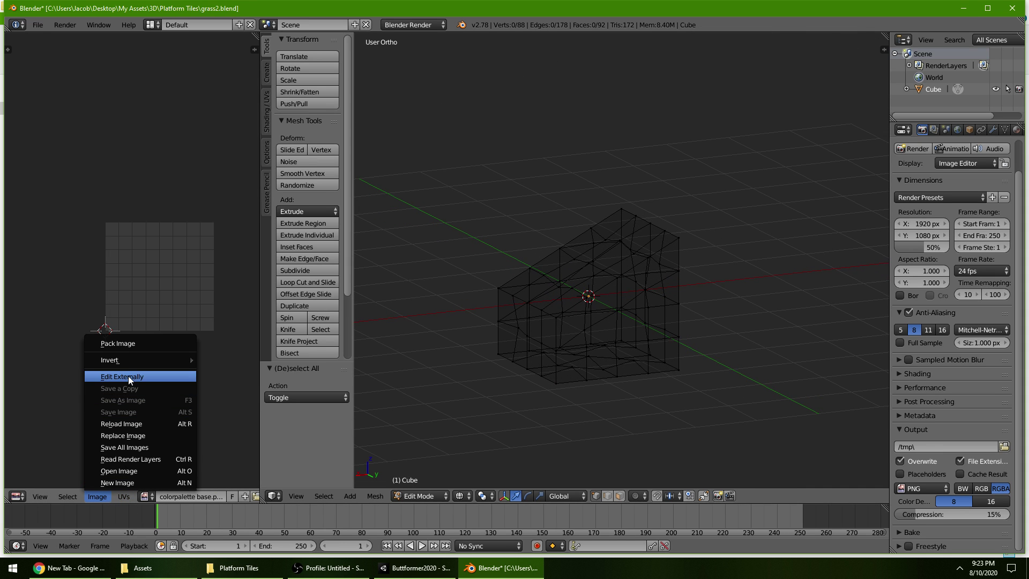
pyautogui.click(144, 496)
pyautogui.click(193, 378)
# Inspect the grass2 slope tile's UV placement and shape in a different shading mode, and close the file without saving.
pyautogui.moveTo(452, 403); pyautogui.dragTo(572, 422, button='middle')
pyautogui.press('a')
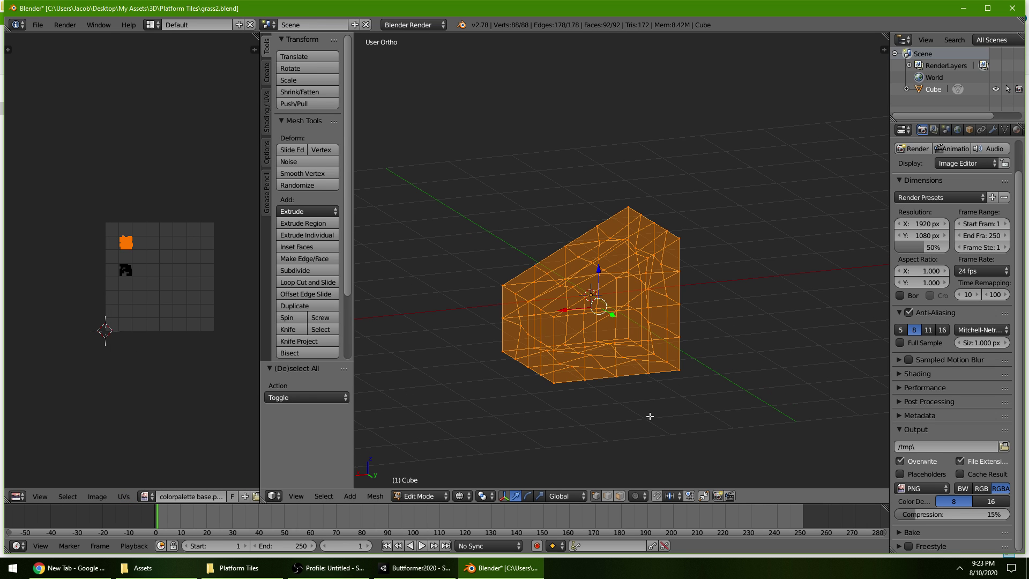
pyautogui.press('a')
pyautogui.press('z')
pyautogui.moveTo(654, 421)
pyautogui.mouseDown(button='middle')
pyautogui.moveTo(632, 360)
pyautogui.moveTo(615, 418)
pyautogui.mouseUp(button='middle')
pyautogui.click(1004, 7)
pyautogui.click(519, 326)
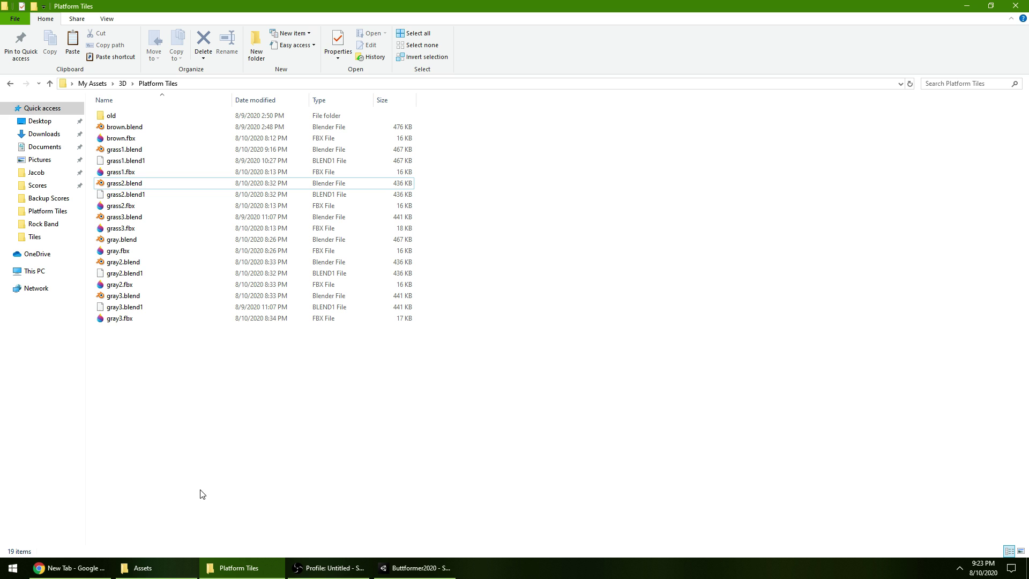
# Open mountain.blend from the Environment folder of the 3D assets.
pyautogui.click(122, 83)
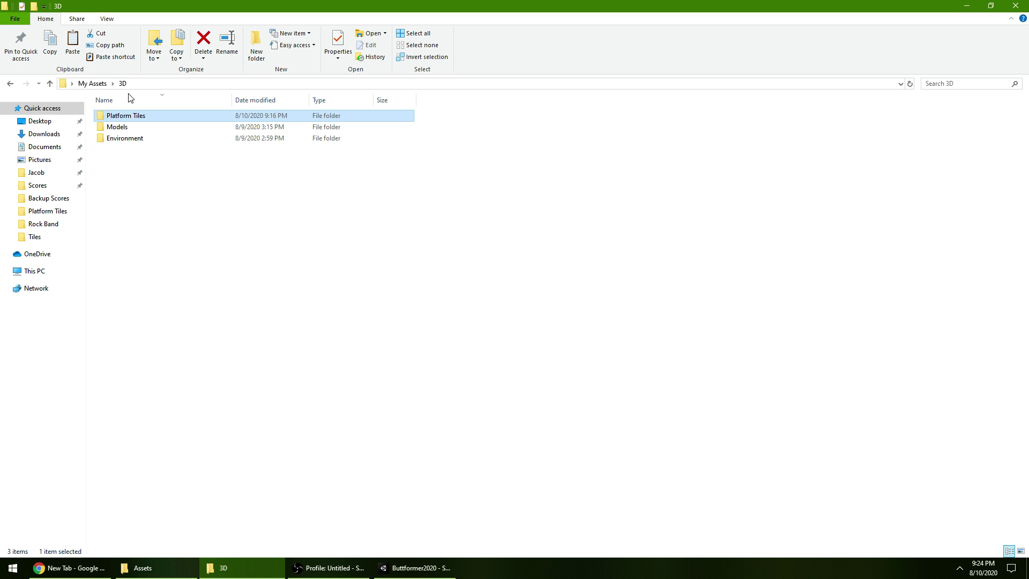
pyautogui.doubleClick(130, 129)
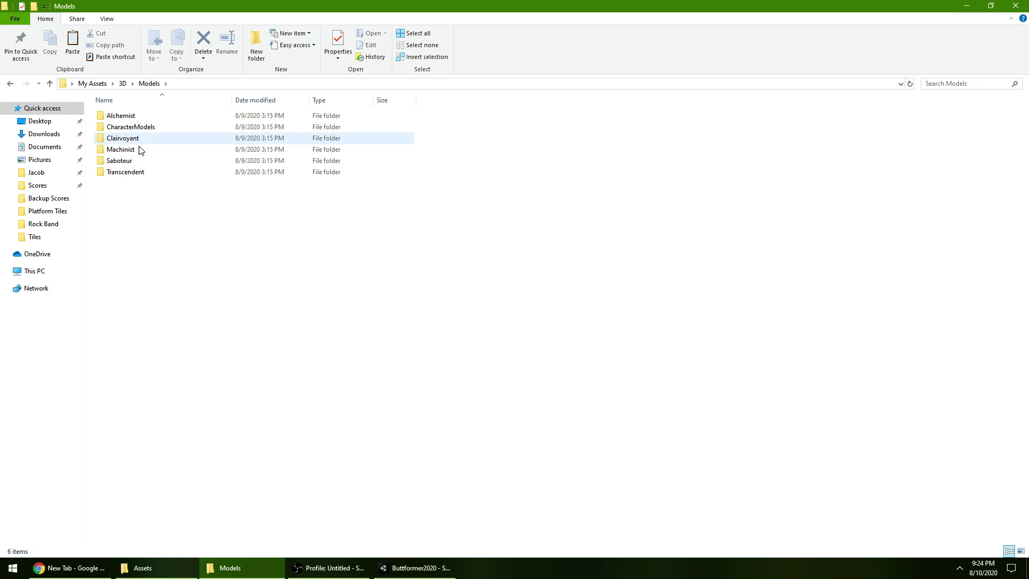
pyautogui.hotkey('alt', 'Left')
pyautogui.doubleClick(130, 138)
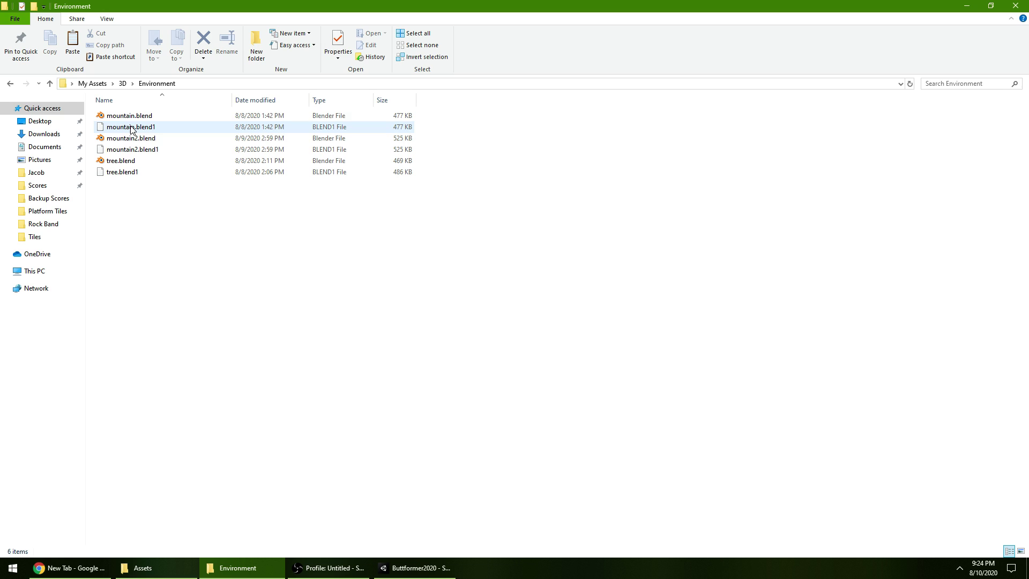
pyautogui.click(131, 117)
pyautogui.doubleClick(131, 117)
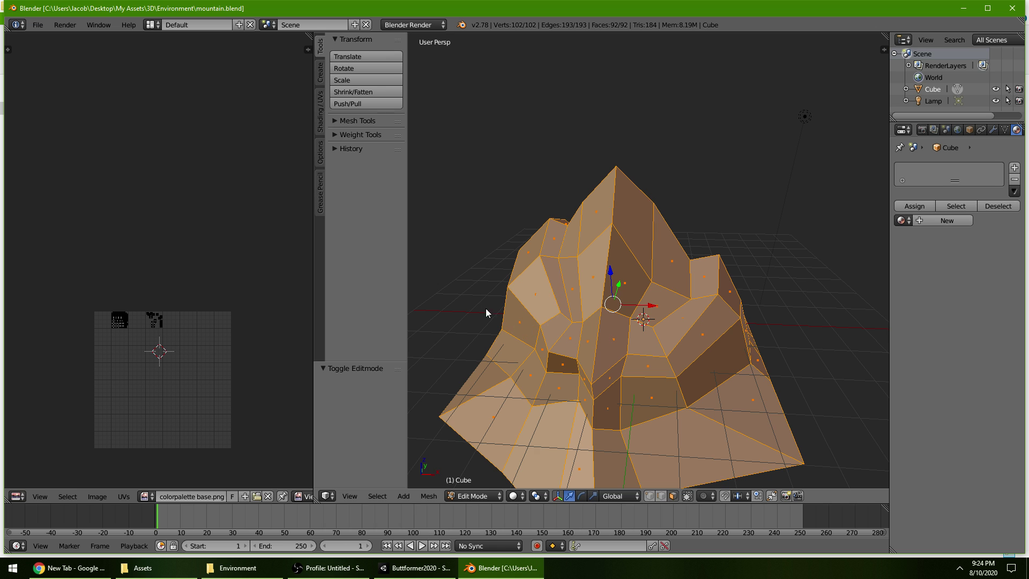
# Deselect the mountain mesh and examine its low-poly faces from several angles.
pyautogui.press('a')
pyautogui.moveTo(474, 310); pyautogui.dragTo(555, 339, button='middle')
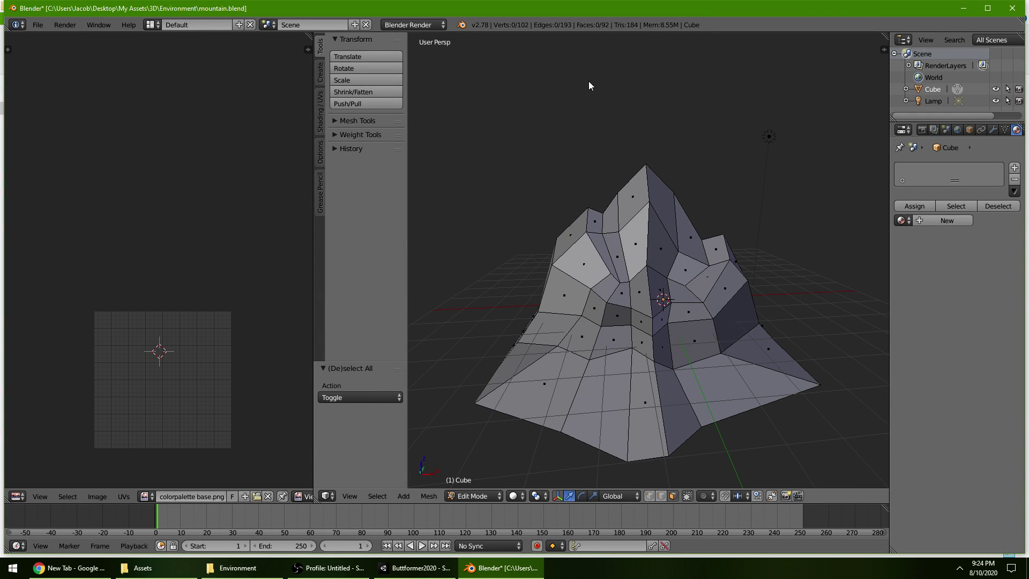
pyautogui.press('a')
pyautogui.press('a')
pyautogui.moveTo(632, 87); pyautogui.dragTo(792, 122, button='middle')
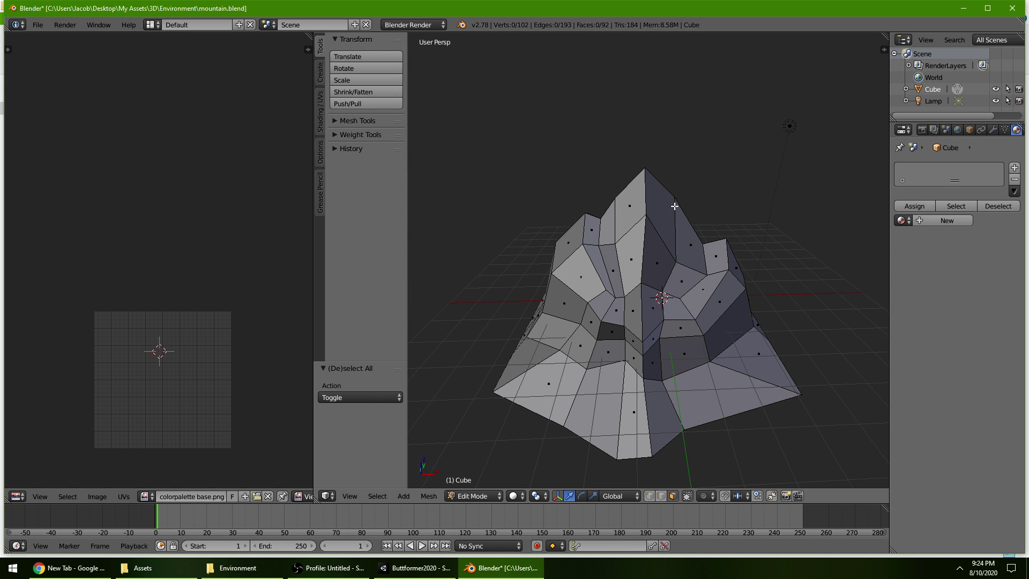
# Select the group of faces around the mountain's highest peak.
pyautogui.rightClick(661, 215)
pyautogui.keyDown('shift'); pyautogui.rightClick(640, 204); pyautogui.keyUp('shift')
pyautogui.keyDown('shift'); pyautogui.rightClick(683, 233); pyautogui.keyUp('shift')
pyautogui.keyDown('shift'); pyautogui.rightClick(711, 257); pyautogui.keyUp('shift')
pyautogui.moveTo(693, 260); pyautogui.dragTo(639, 257, button='middle')
pyautogui.keyDown('shift'); pyautogui.click(636, 258); pyautogui.keyUp('shift')
pyautogui.keyDown('shift'); pyautogui.click(654, 264); pyautogui.keyUp('shift')
pyautogui.keyDown('shift'); pyautogui.click(635, 228); pyautogui.keyUp('shift')
pyautogui.keyDown('shift'); pyautogui.click(645, 216); pyautogui.keyUp('shift')
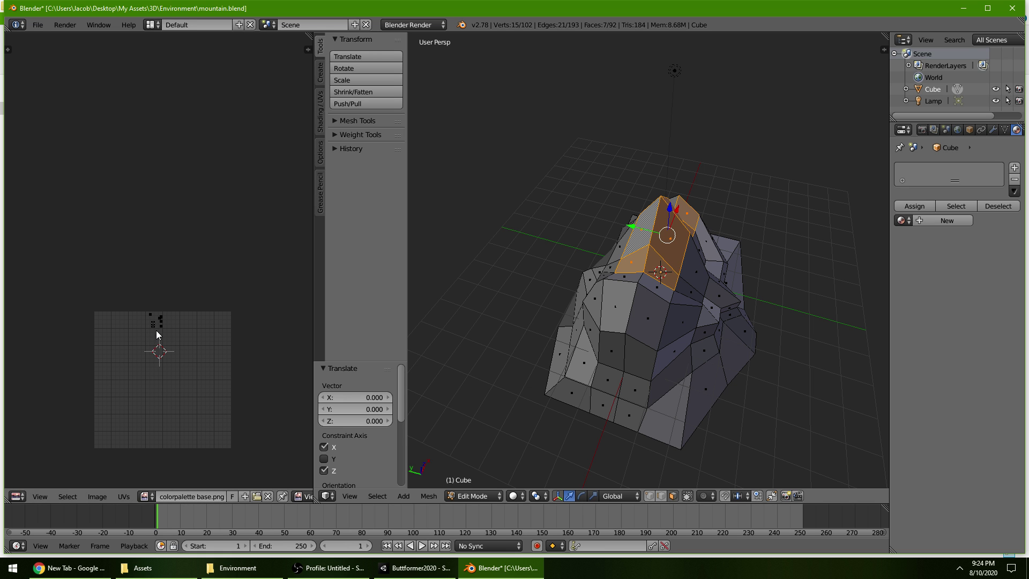
# Deselect the mountain's faces, inspect the whole mesh in wireframe, and close the file without saving.
pyautogui.press('a')
pyautogui.moveTo(724, 398)
pyautogui.mouseDown(button='middle')
pyautogui.moveTo(714, 397)
pyautogui.moveTo(750, 420)
pyautogui.moveTo(721, 429)
pyautogui.moveTo(739, 433)
pyautogui.mouseUp(button='middle')
pyautogui.press('z')
pyautogui.moveTo(780, 449); pyautogui.dragTo(521, 312)
pyautogui.press('a')
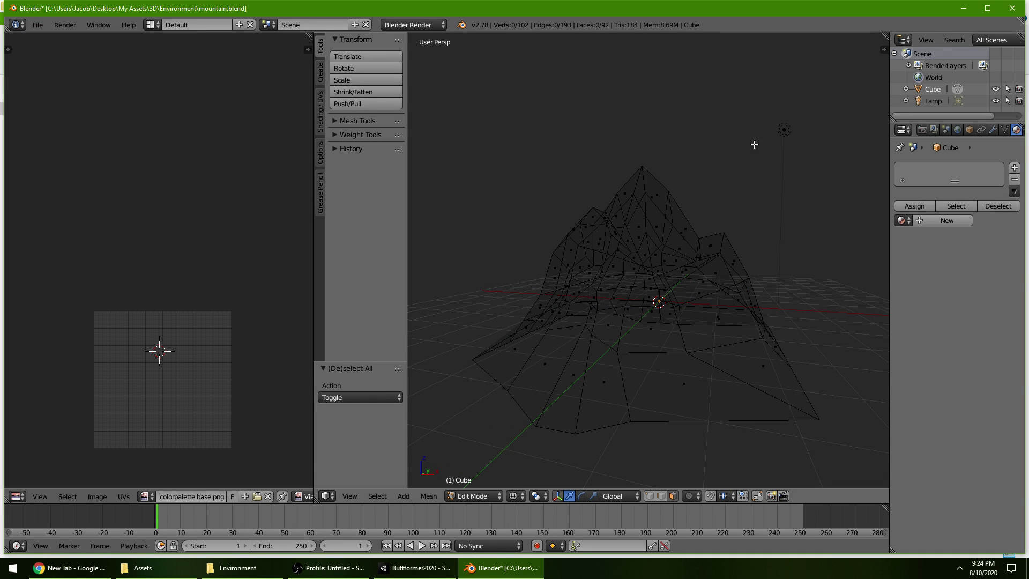
pyautogui.hotkey('alt', 'F4')
pyautogui.click(515, 321)
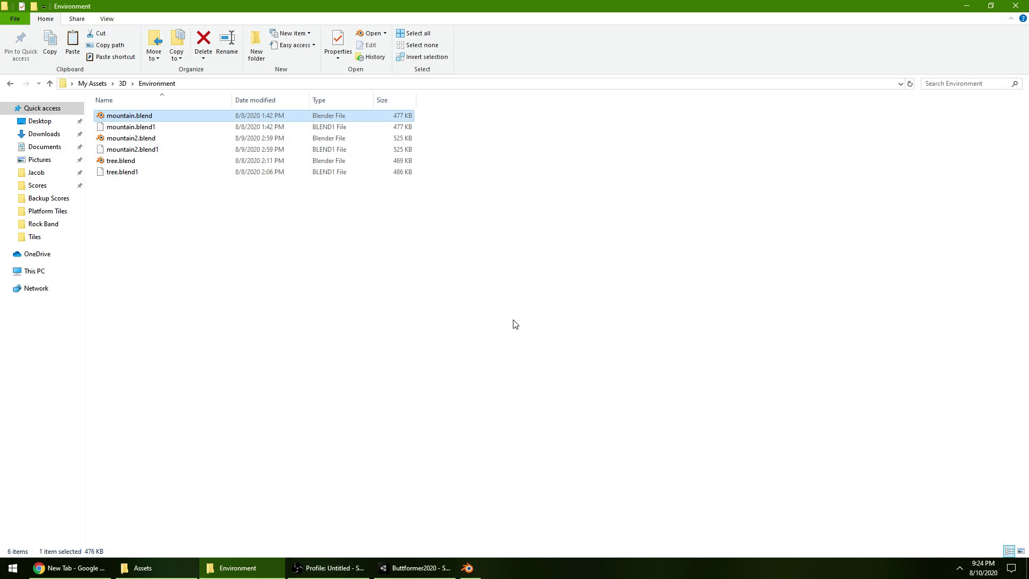
# Switch to the Buttformer2020 project in Unity and select the untextured grass1 cube in the scene.
pyautogui.click(176, 567)
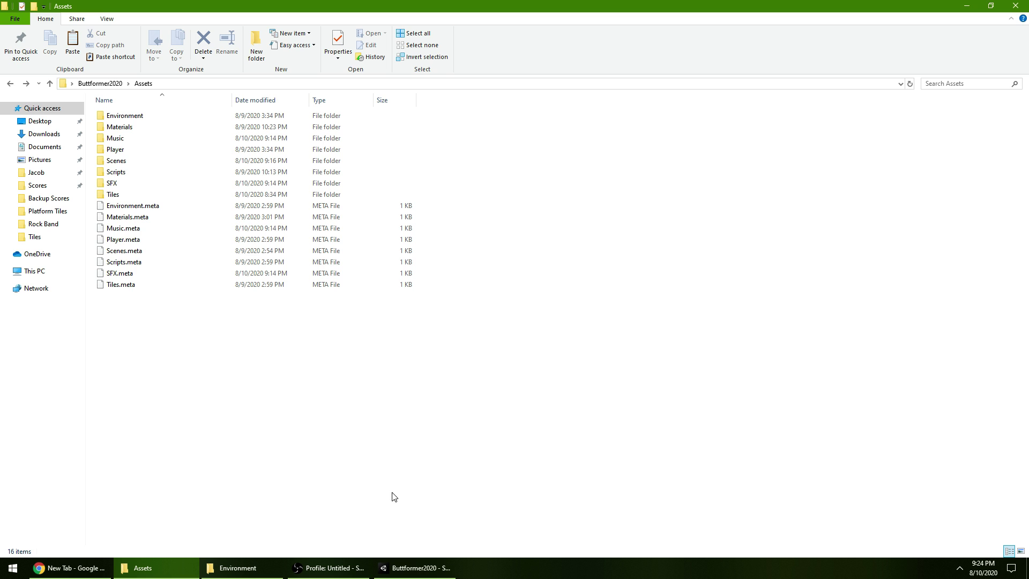
pyautogui.click(415, 567)
pyautogui.moveTo(596, 327); pyautogui.dragTo(455, 271, button='middle')
pyautogui.click(454, 270)
pyautogui.moveTo(412, 372); pyautogui.dragTo(317, 323, button='middle')
pyautogui.click(276, 259)
pyautogui.moveTo(276, 259); pyautogui.dragTo(502, 292, button='middle')
pyautogui.scroll(2, 498, 292)
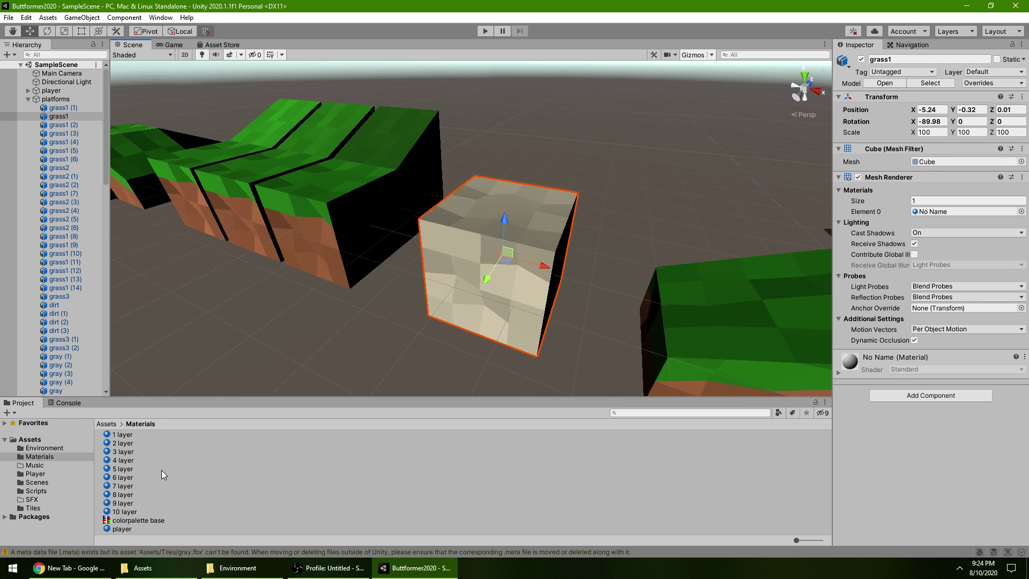
# Create a material with the default name New Material in the Materials folder and apply it to the grass1 cube.
pyautogui.click(165, 533)
pyautogui.rightClick(164, 534)
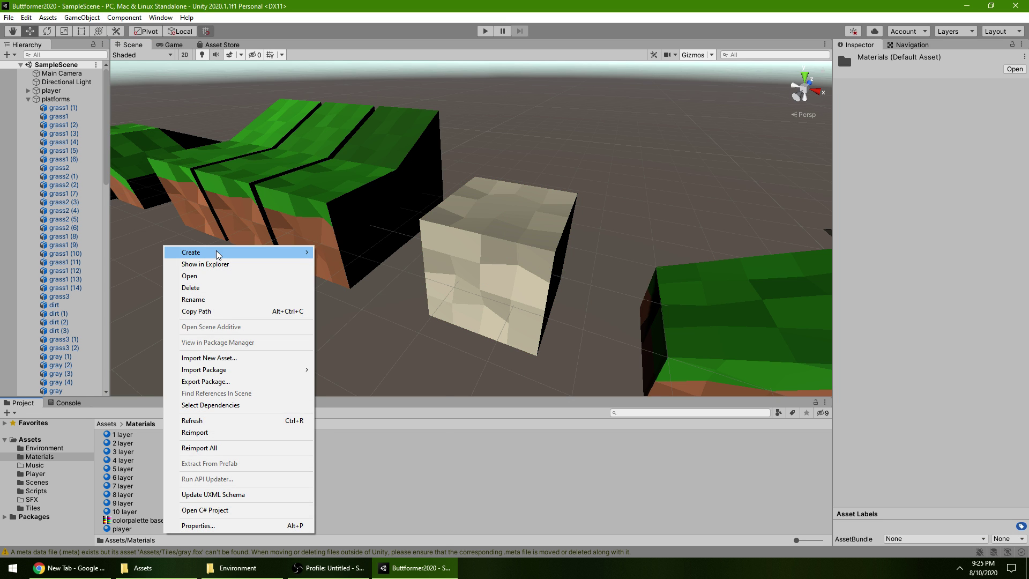
pyautogui.moveTo(217, 253)
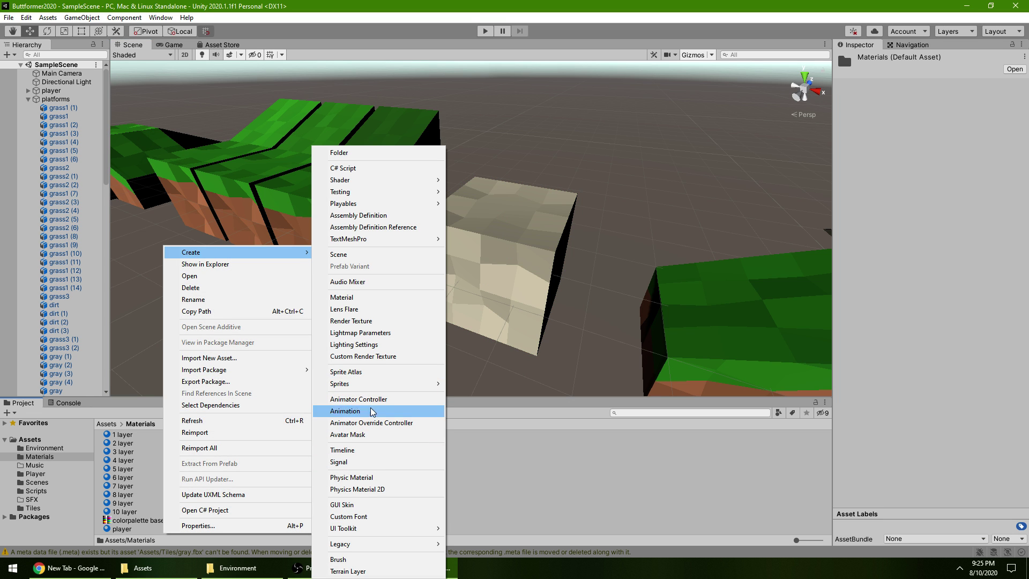
pyautogui.click(342, 297)
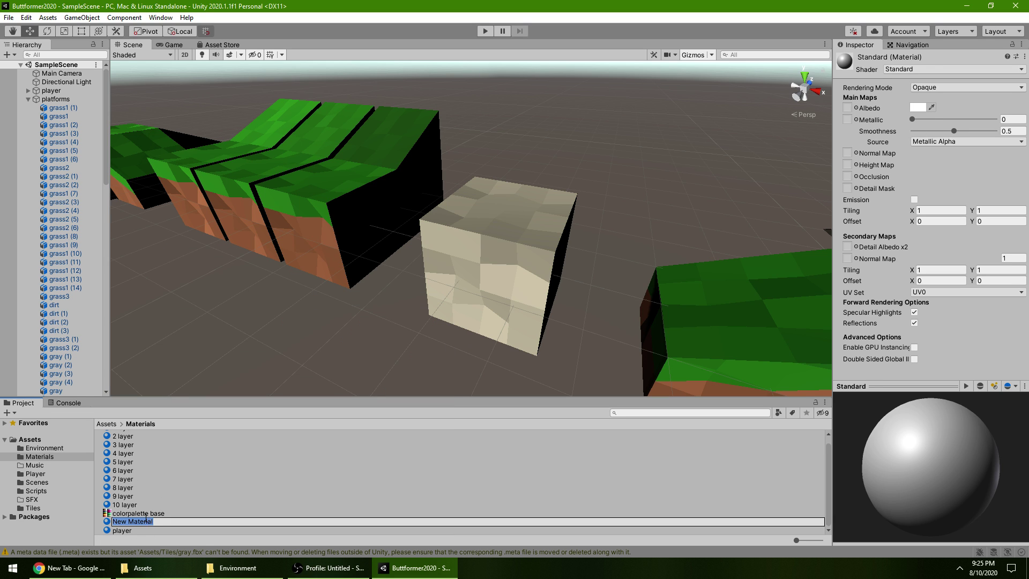
pyautogui.press('Return')
pyautogui.moveTo(132, 521); pyautogui.dragTo(503, 289)
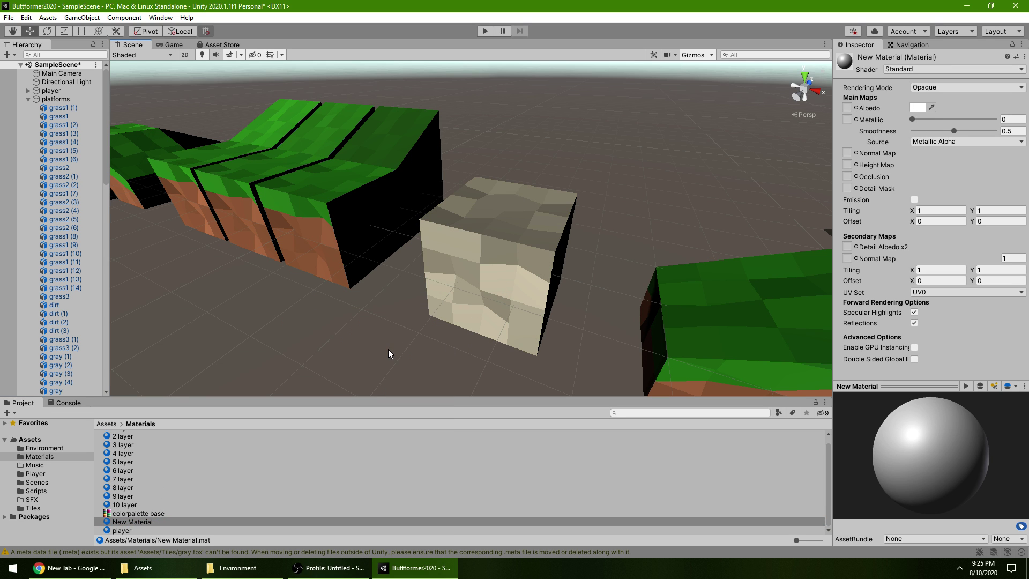
# Assign the colorpalette base texture as New Material's albedo map and check the material on the grass1 cube.
pyautogui.click(151, 524)
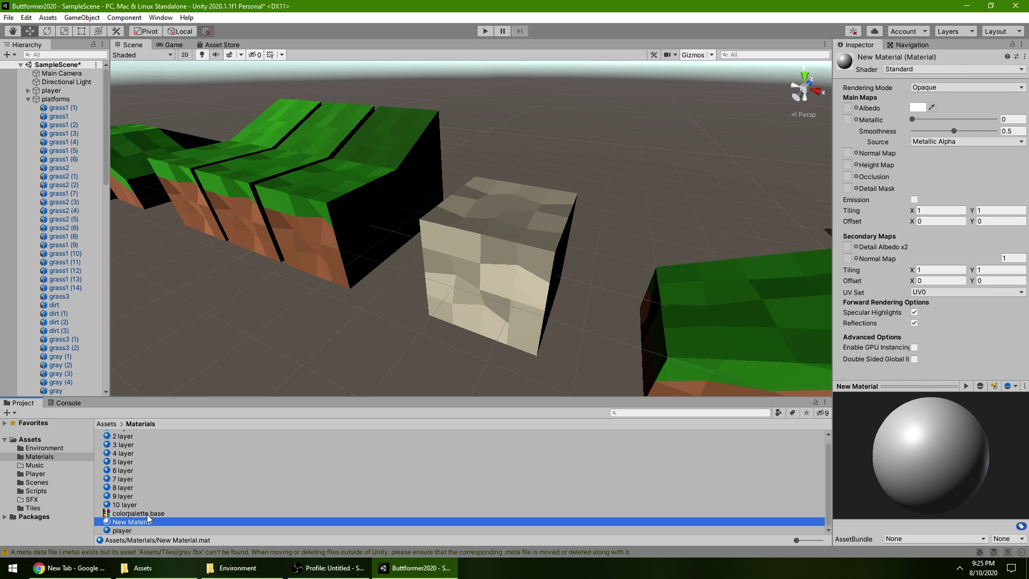
pyautogui.click(148, 515)
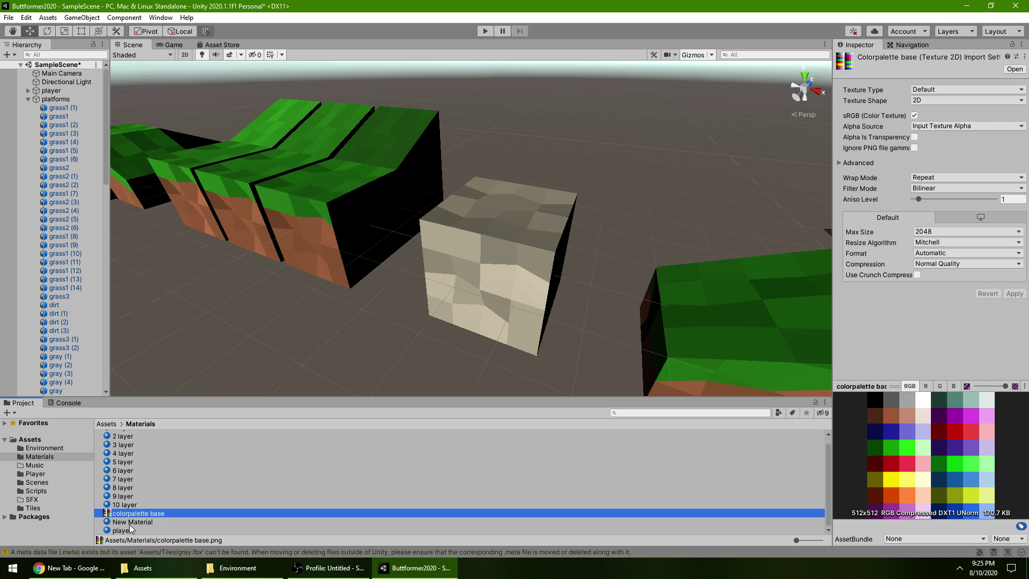
pyautogui.click(131, 524)
pyautogui.moveTo(138, 514); pyautogui.dragTo(849, 114)
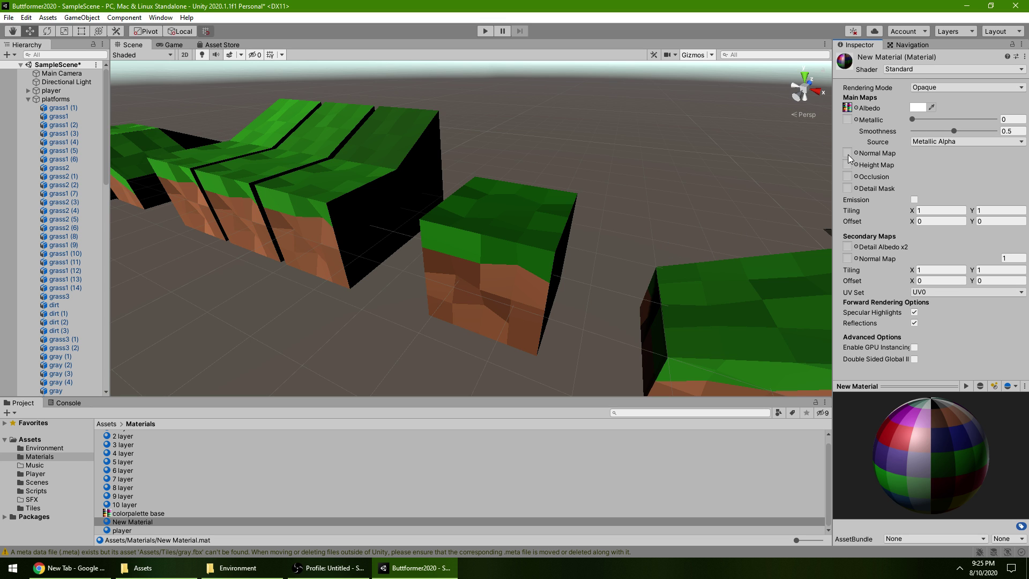
pyautogui.click(847, 109)
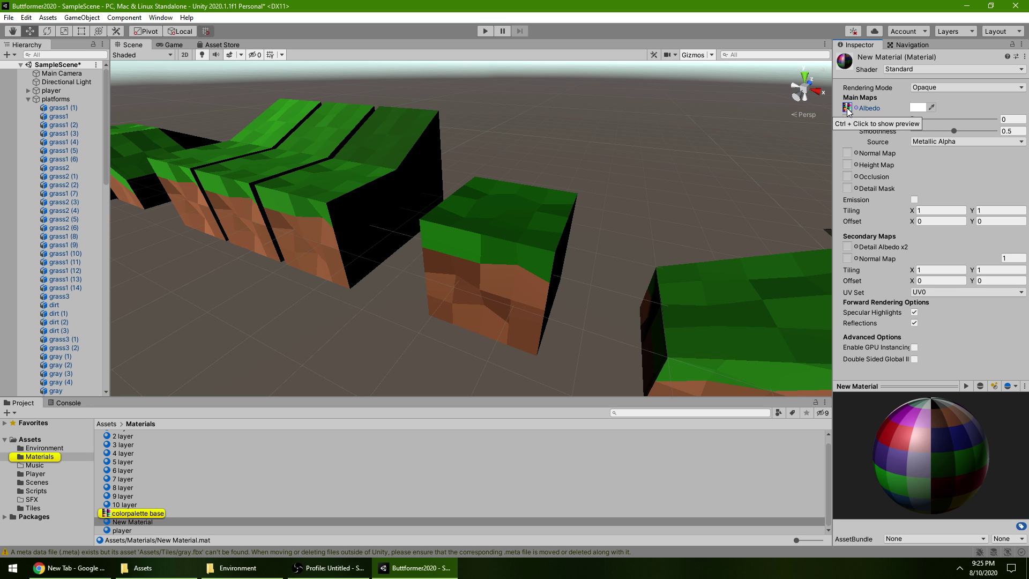
pyautogui.click(670, 225)
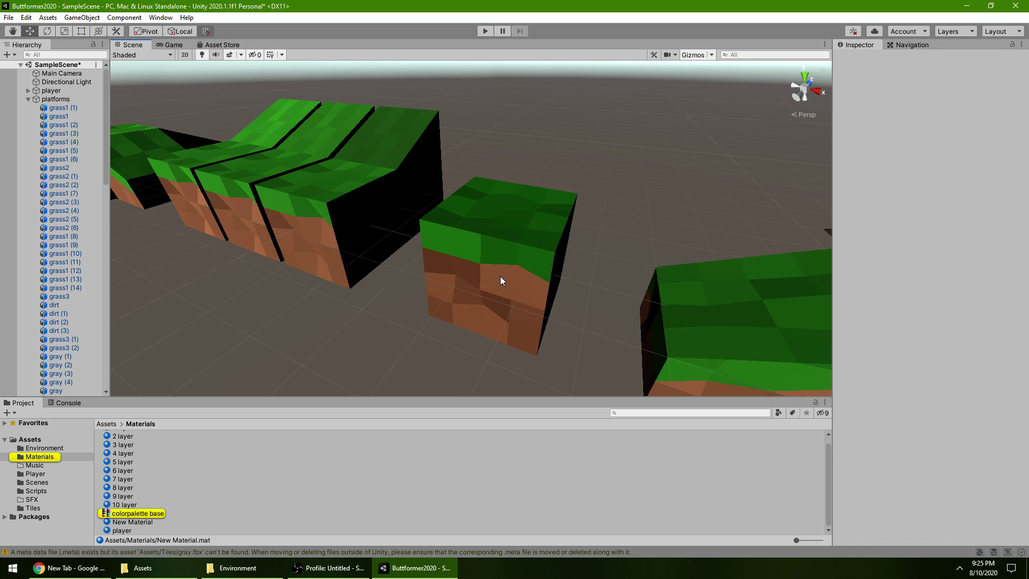
pyautogui.click(470, 296)
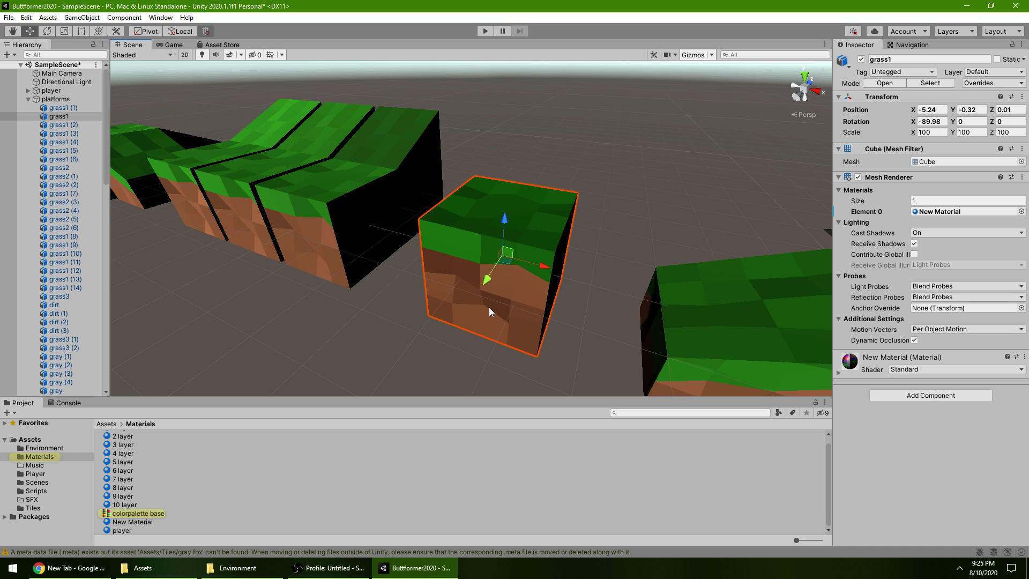
# Delete New Material from the Materials folder and apply the 5 layer material to the grass1 cube.
pyautogui.click(134, 520)
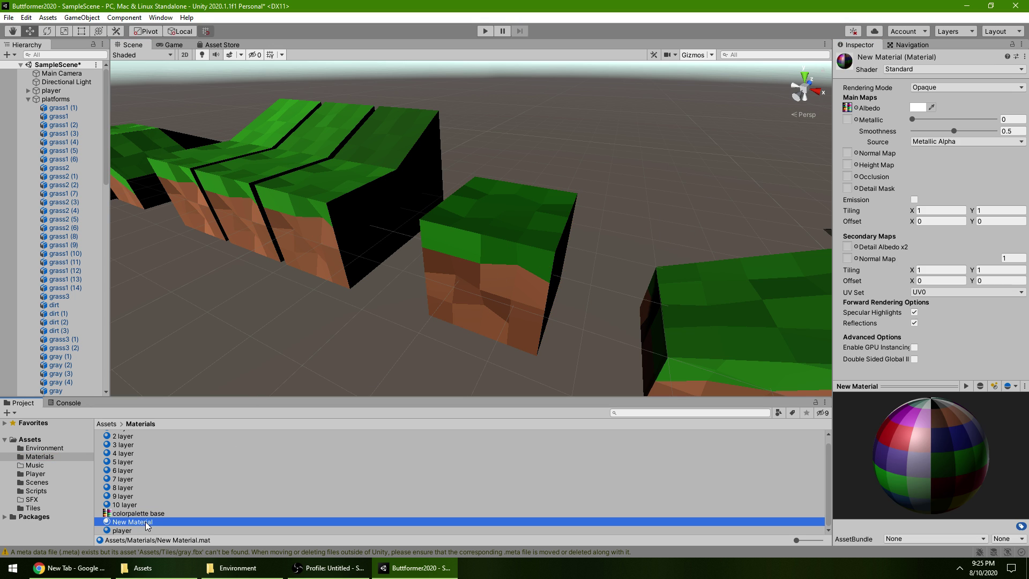
pyautogui.press('Delete')
pyautogui.click(545, 305)
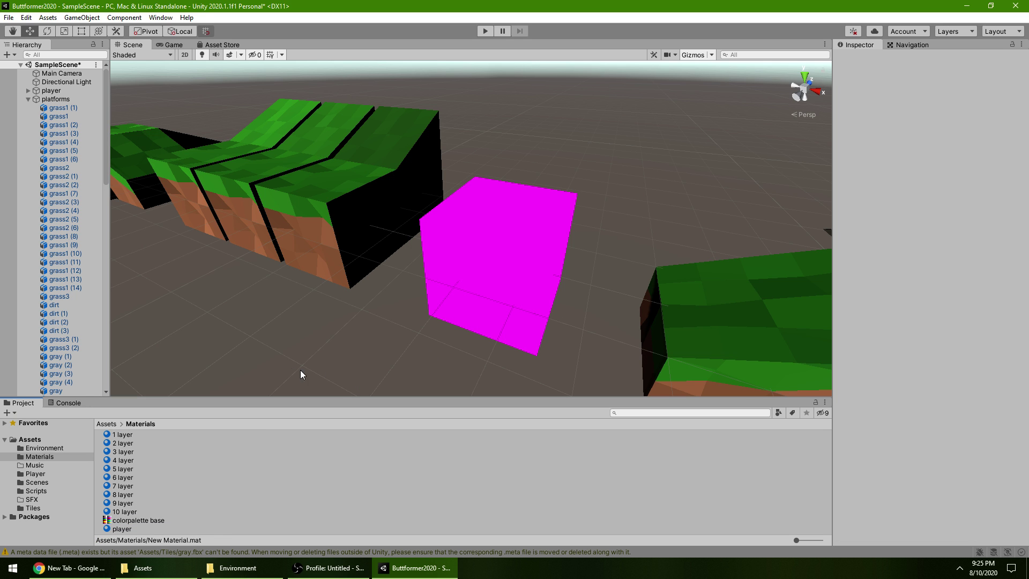
pyautogui.moveTo(126, 468); pyautogui.dragTo(461, 353)
pyautogui.click(428, 320)
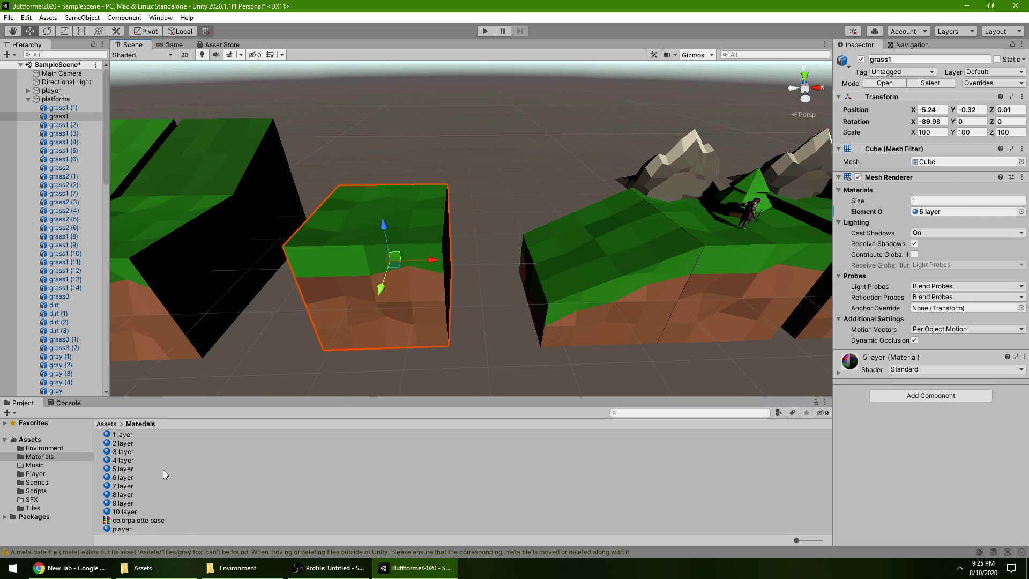
# Compare the settings of the 5 layer and 6 layer materials and examine 5 layer's albedo colour.
pyautogui.click(135, 469)
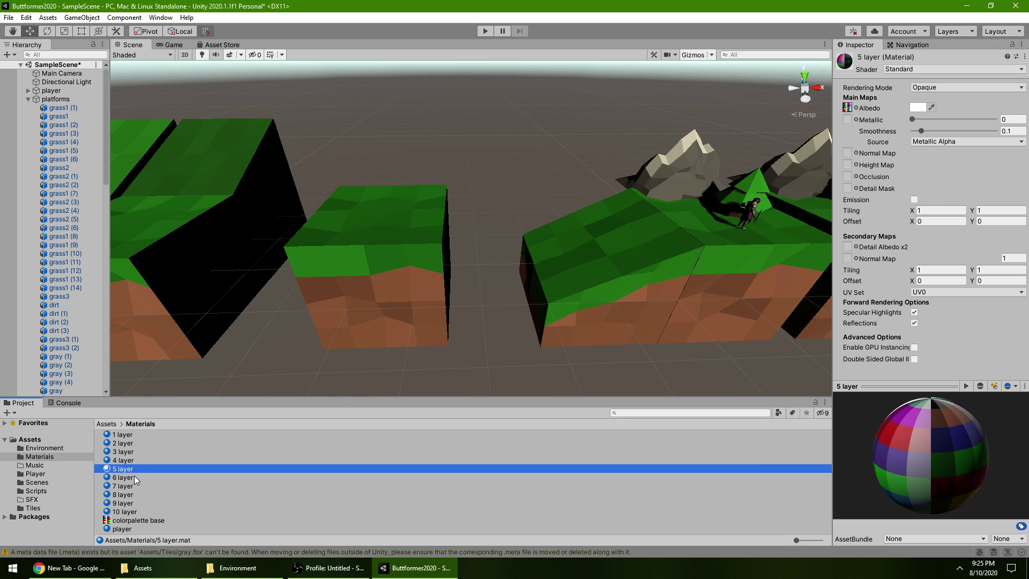
pyautogui.click(122, 477)
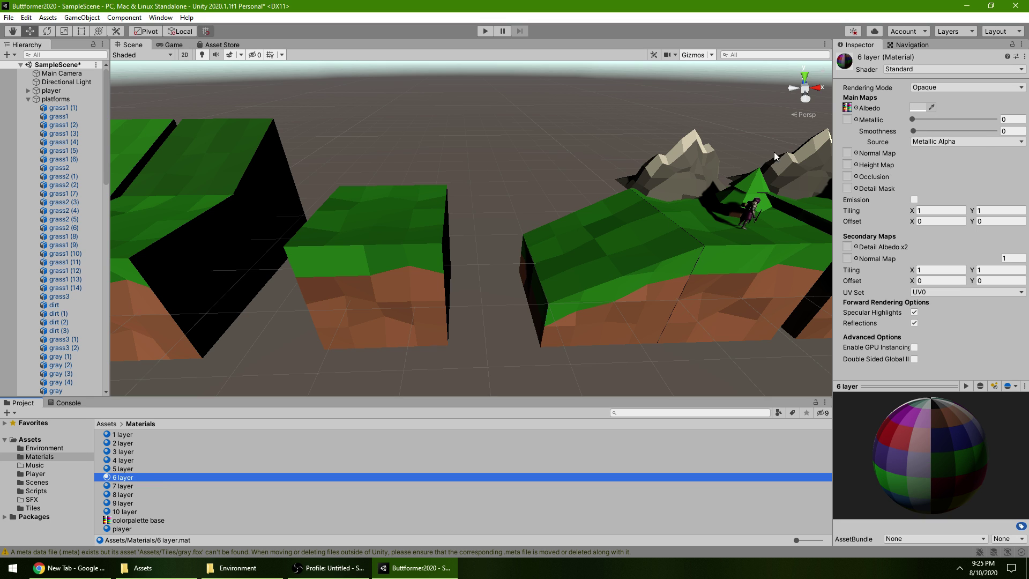
pyautogui.click(149, 466)
pyautogui.click(149, 478)
pyautogui.click(133, 468)
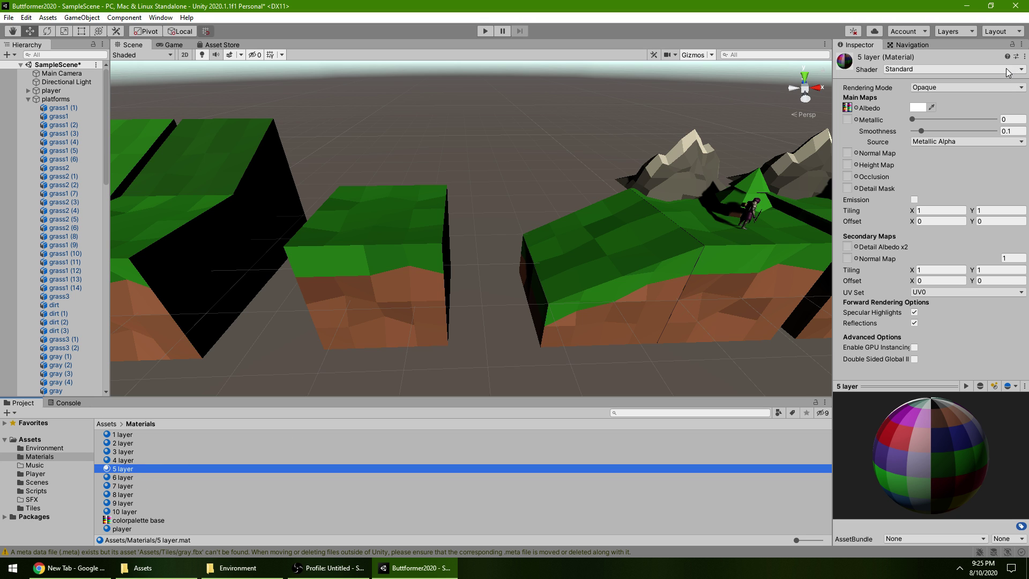
pyautogui.click(917, 107)
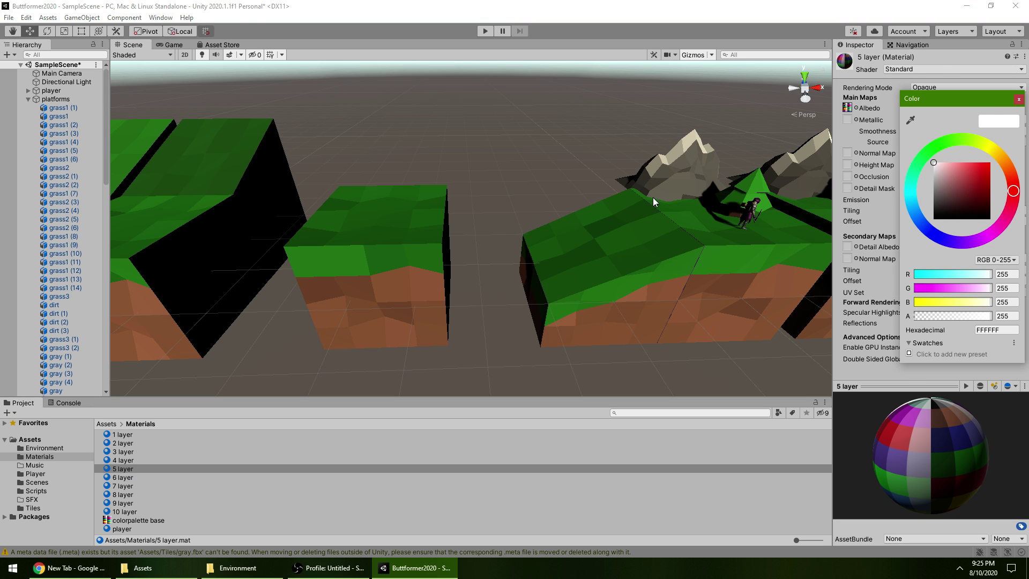
pyautogui.press('Escape')
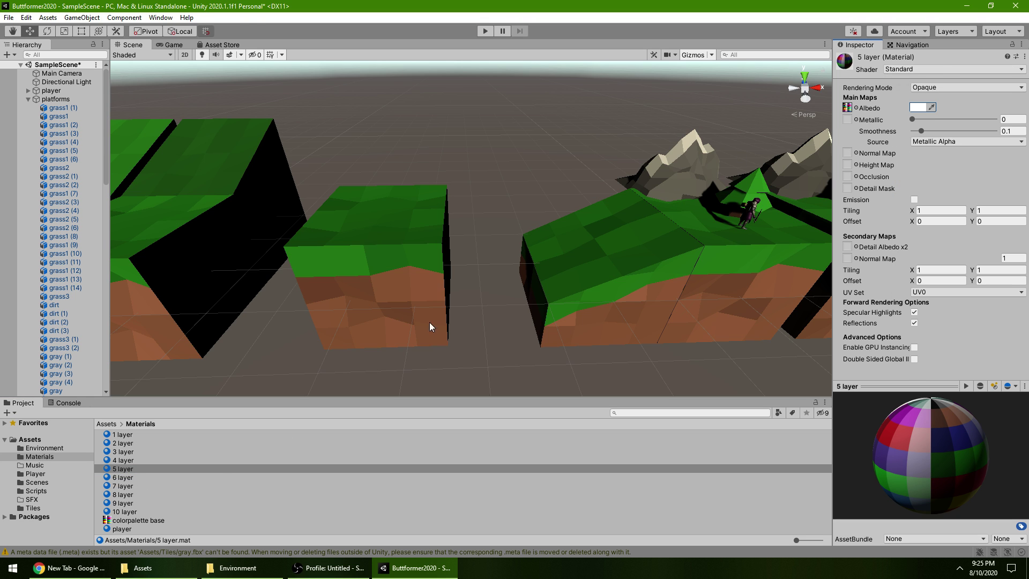
# Examine the albedo colours of the 6 layer, 7 layer, 8 layer and 9 layer materials in turn.
pyautogui.click(137, 478)
pyautogui.click(917, 108)
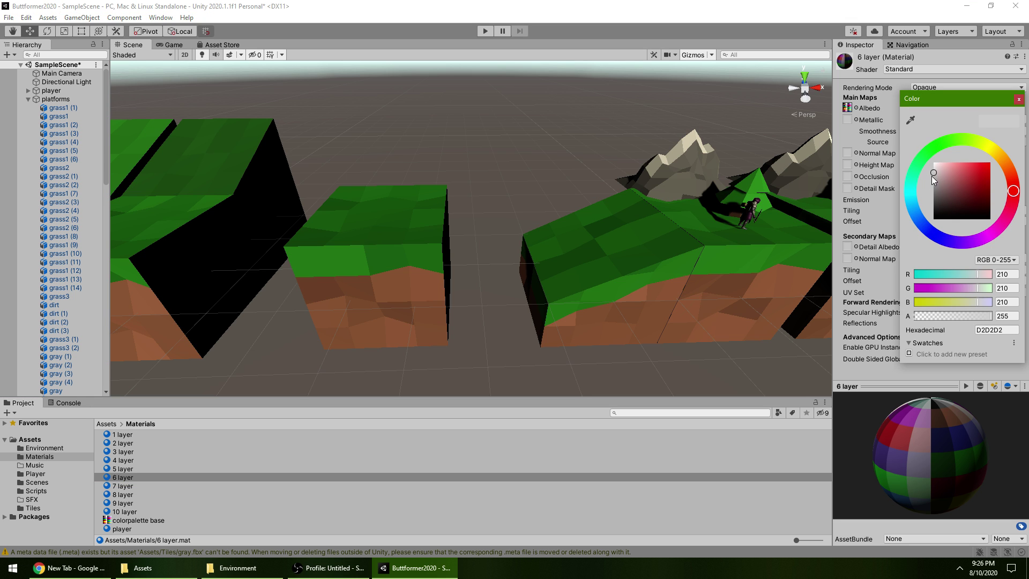
pyautogui.click(162, 486)
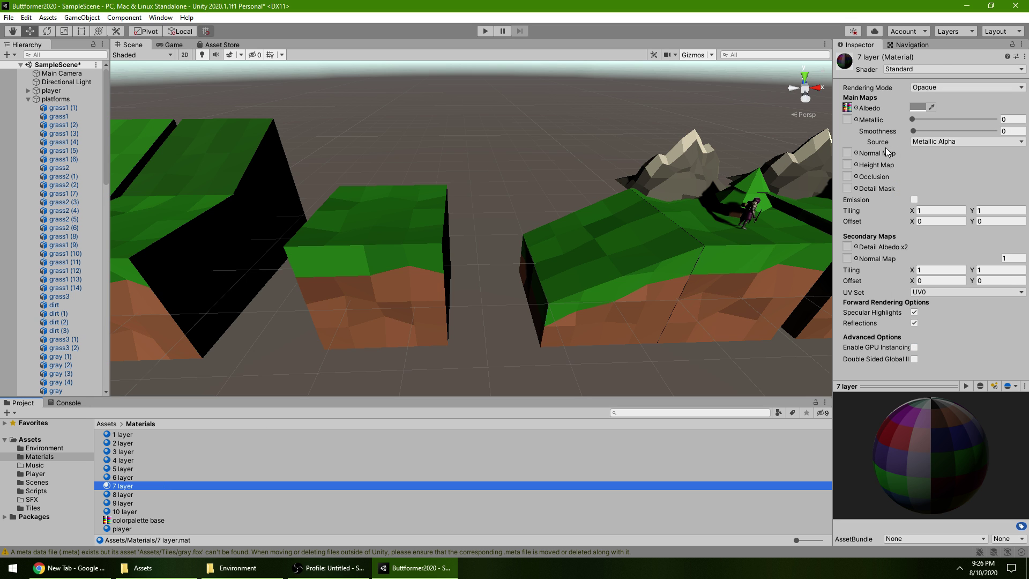
pyautogui.click(922, 108)
pyautogui.click(166, 494)
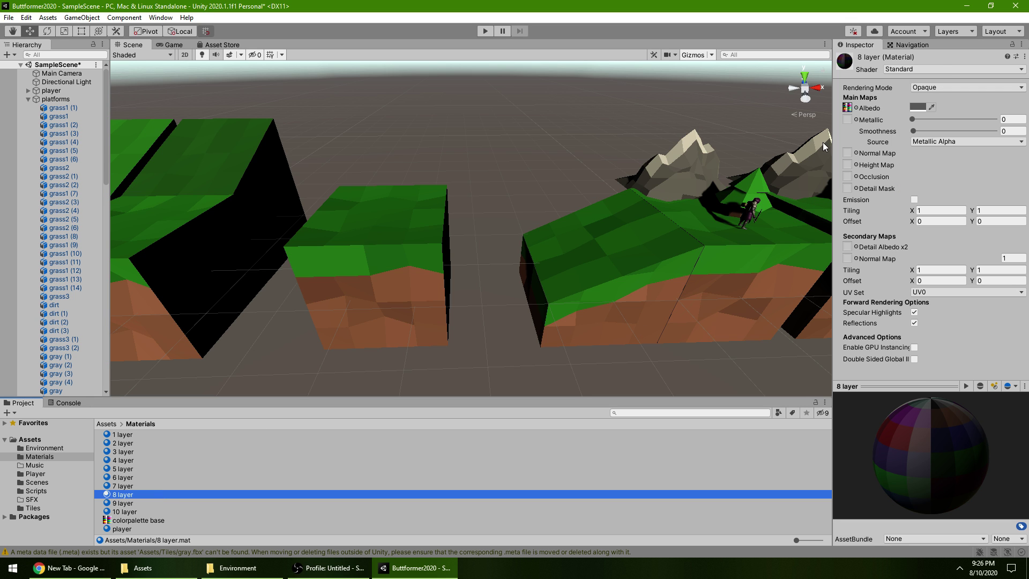
pyautogui.click(921, 108)
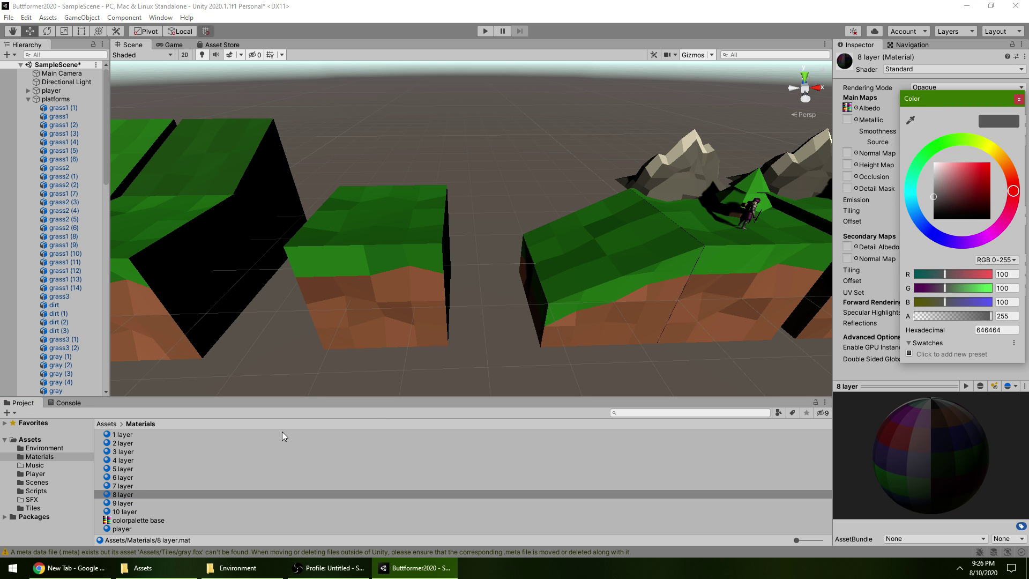
pyautogui.click(138, 504)
pyautogui.click(921, 107)
# Select the farthest grass tile in the platform row and expand its 10 layer material settings for inspection.
pyautogui.click(631, 183)
pyautogui.keyDown('alt'); pyautogui.moveTo(631, 183); pyautogui.dragTo(310, 342); pyautogui.keyUp('alt')
pyautogui.moveTo(311, 342); pyautogui.dragTo(302, 341, button='middle')
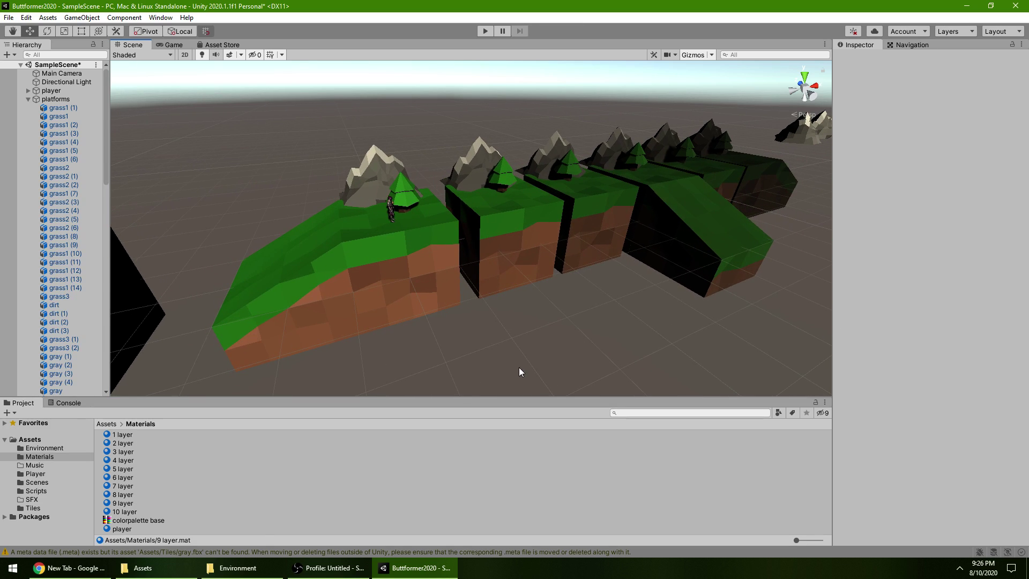
pyautogui.click(754, 195)
pyautogui.keyDown('alt'); pyautogui.moveTo(780, 233); pyautogui.dragTo(371, 273); pyautogui.keyUp('alt')
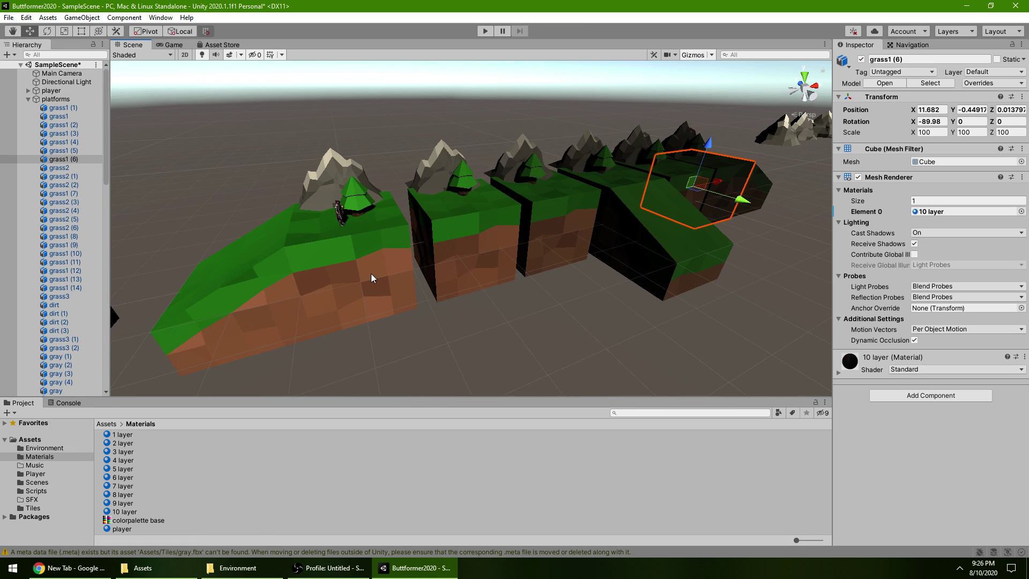
pyautogui.click(838, 373)
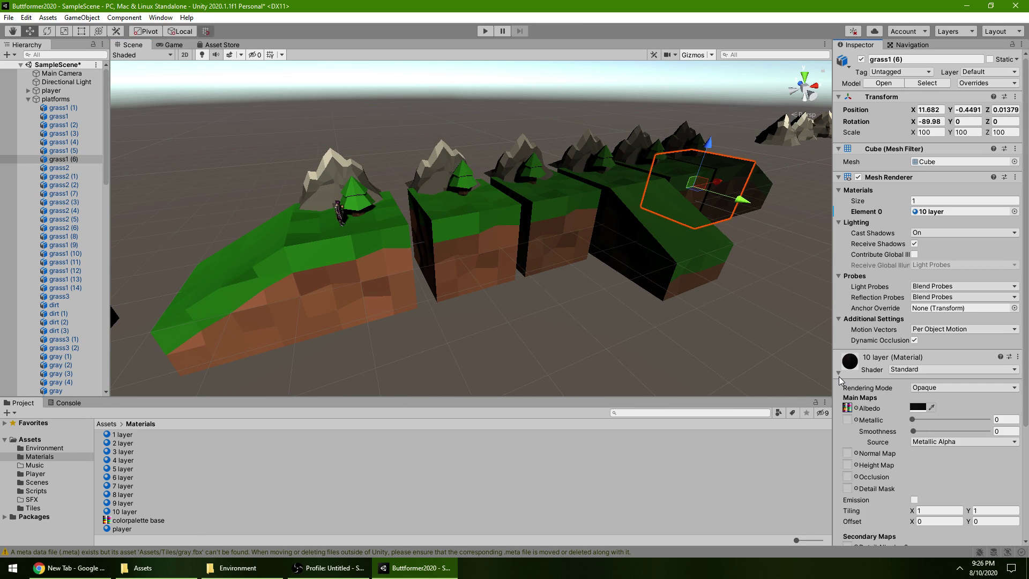
# Deselect the tile and examine the darkening rows of platforms, trees and mountains from several angles.
pyautogui.click(699, 317)
pyautogui.keyDown('alt'); pyautogui.moveTo(573, 276); pyautogui.dragTo(1007, 11); pyautogui.keyUp('alt')
pyautogui.press('w')
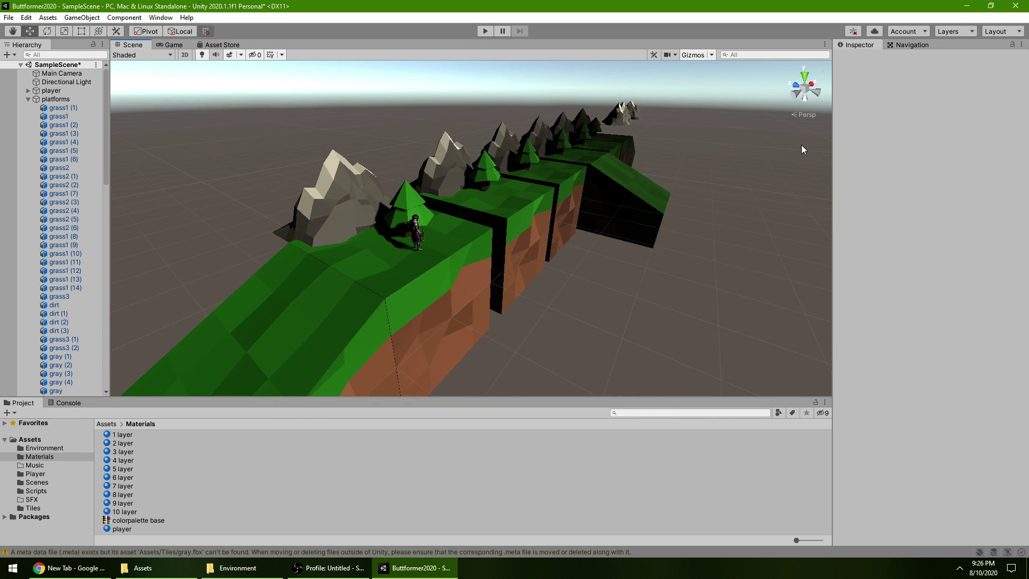
pyautogui.keyDown('alt'); pyautogui.moveTo(423, 274); pyautogui.dragTo(834, 123); pyautogui.keyUp('alt')
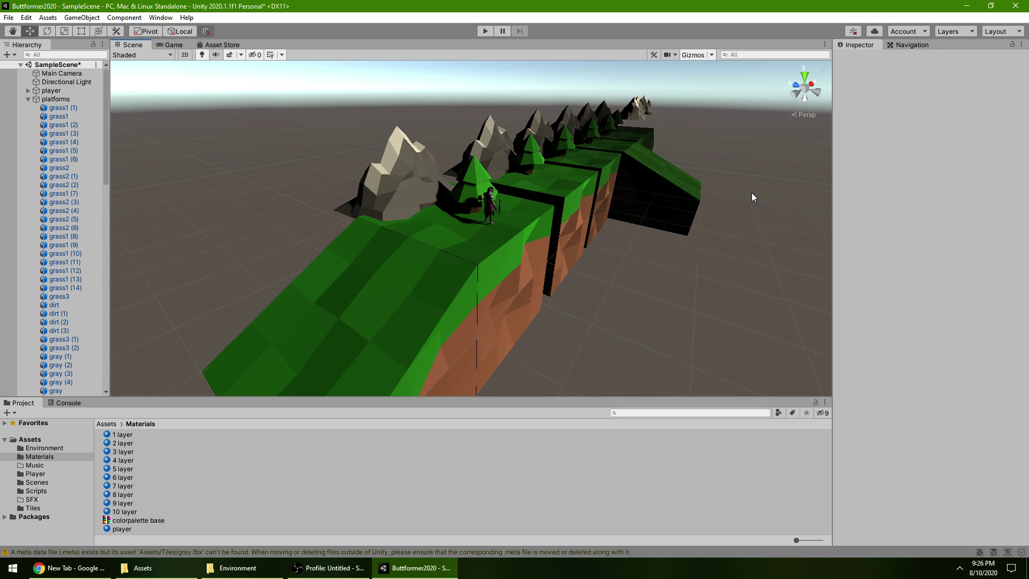
pyautogui.keyDown('alt'); pyautogui.moveTo(767, 168); pyautogui.dragTo(479, 262); pyautogui.keyUp('alt')
pyautogui.keyDown('alt'); pyautogui.moveTo(580, 262); pyautogui.dragTo(495, 320); pyautogui.keyUp('alt')
pyautogui.keyDown('alt'); pyautogui.moveTo(626, 322); pyautogui.dragTo(569, 193); pyautogui.keyUp('alt')
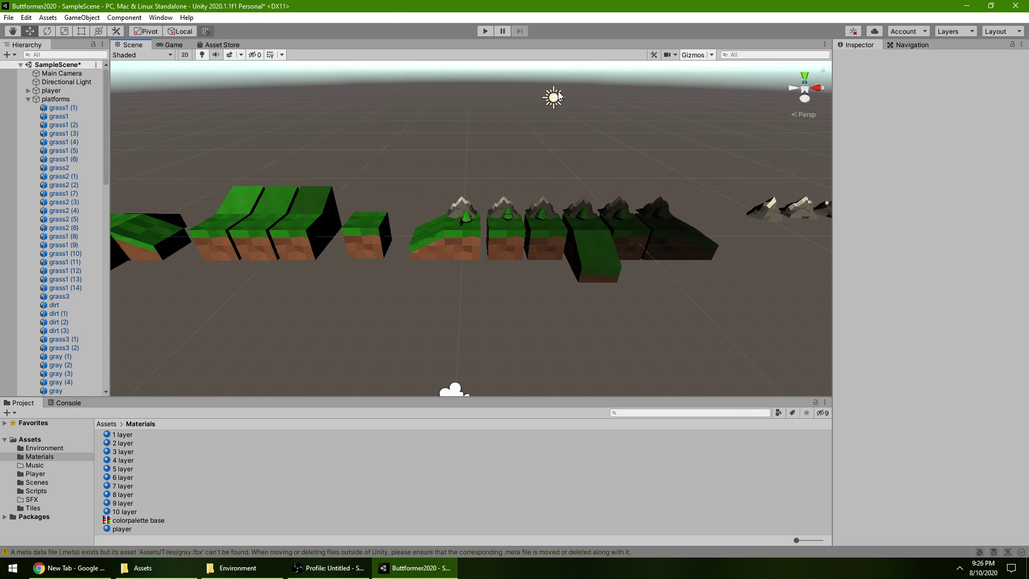
# Rotate the directional light above the platforms with the Rotate tool, then deselect it.
pyautogui.click(558, 91)
pyautogui.click(47, 31)
pyautogui.moveTo(552, 100); pyautogui.dragTo(536, 171)
pyautogui.click(537, 172)
pyautogui.moveTo(537, 173); pyautogui.dragTo(420, 153, button='middle')
pyautogui.scroll(10, 420, 152)
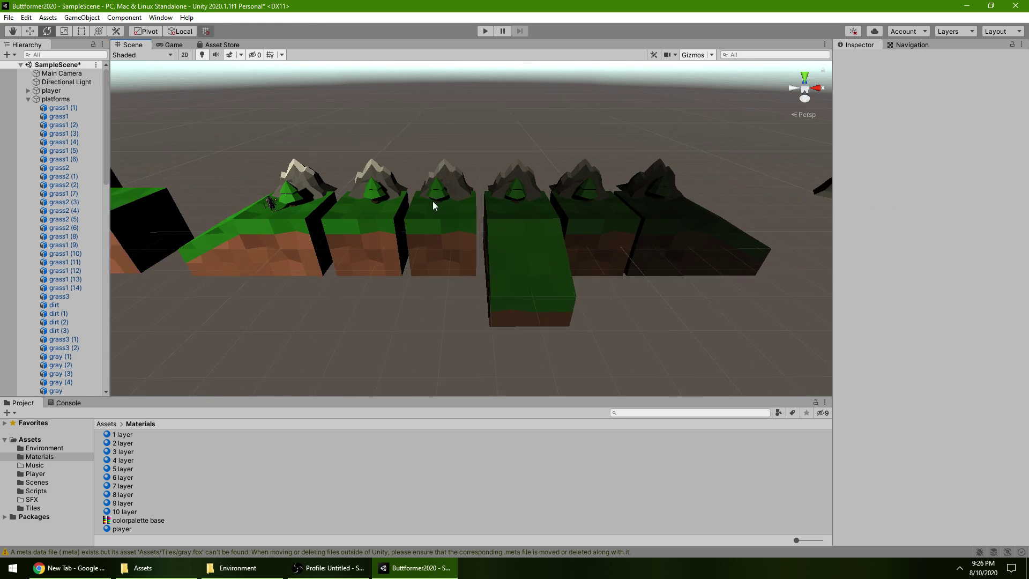
# Select the platforms parent object that holds all the tiles.
pyautogui.click(429, 313)
pyautogui.click(315, 349)
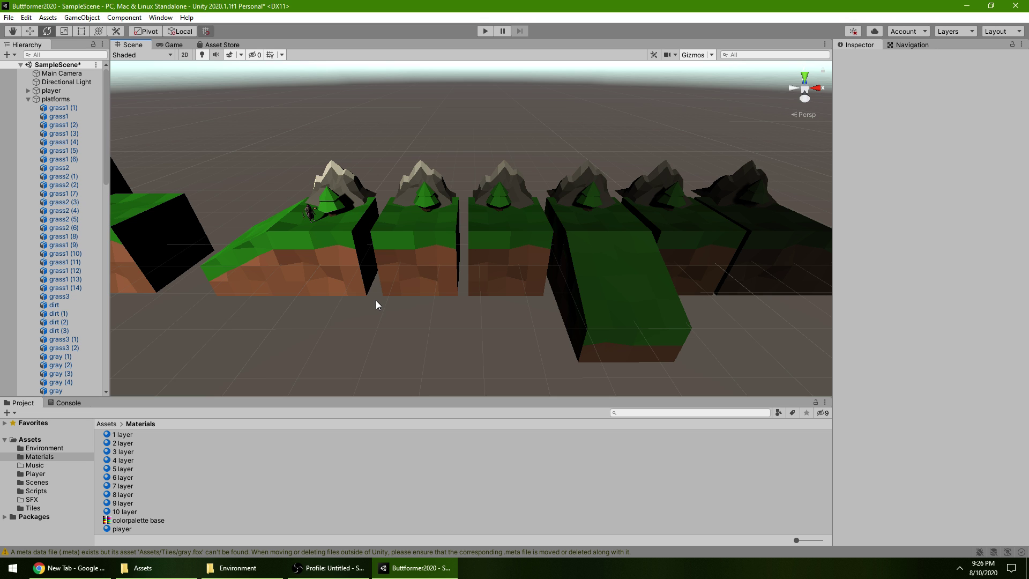
pyautogui.click(24, 96)
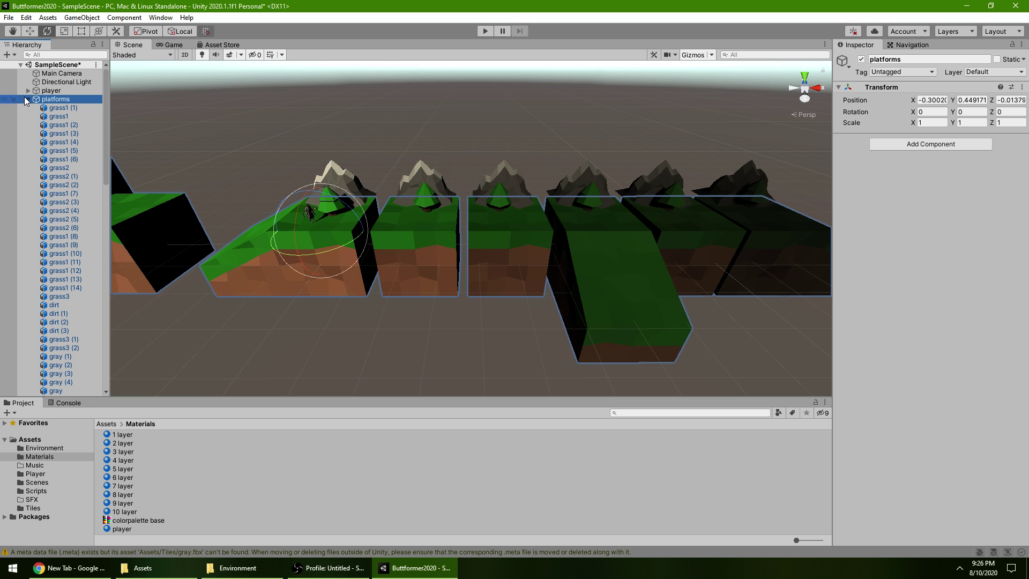
# Switch to the Move tool and deselect the platforms parent object to view the grass tile row up close.
pyautogui.click(28, 100)
pyautogui.click(317, 129)
pyautogui.press('w')
pyautogui.click(351, 284)
pyautogui.click(367, 331)
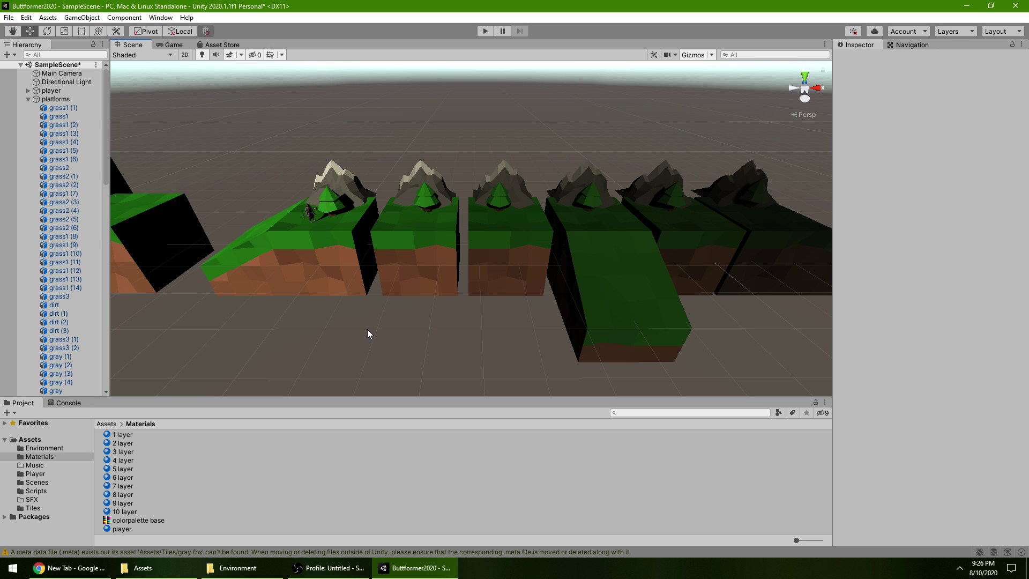
pyautogui.click(346, 226)
pyautogui.click(368, 322)
pyautogui.scroll(3, 375, 337)
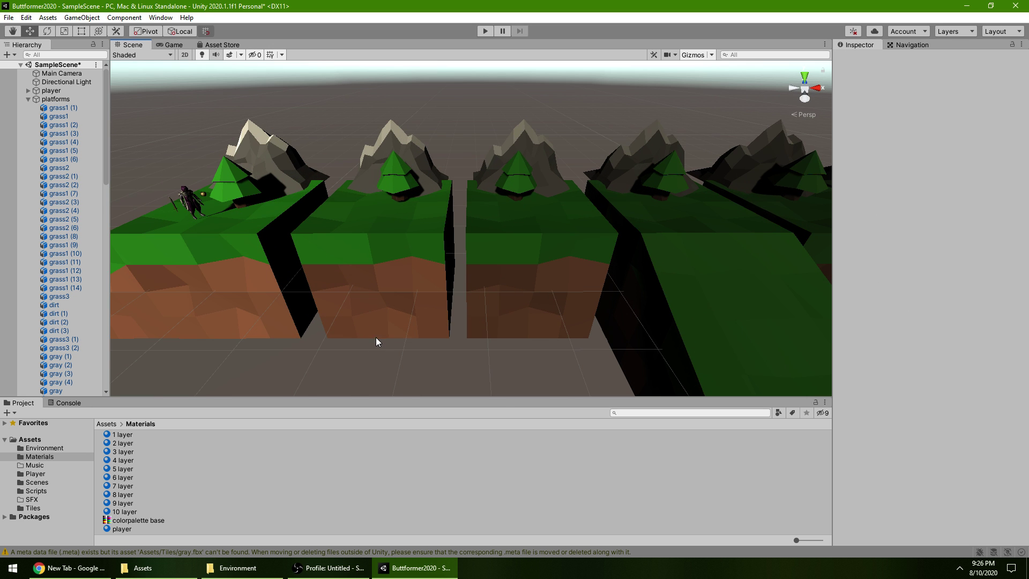
# Set the Y rotation of the second grass tile in the tree-and-mountain row to 90, then deselect it.
pyautogui.click(348, 283)
pyautogui.moveTo(359, 347); pyautogui.dragTo(421, 352, button='middle')
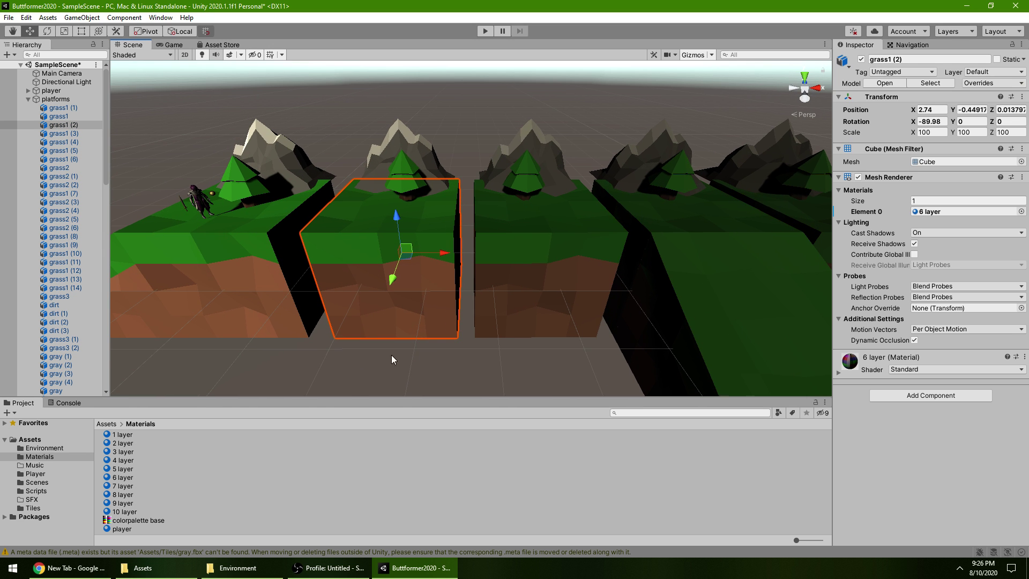
pyautogui.click(276, 307)
pyautogui.click(407, 307)
pyautogui.click(971, 122)
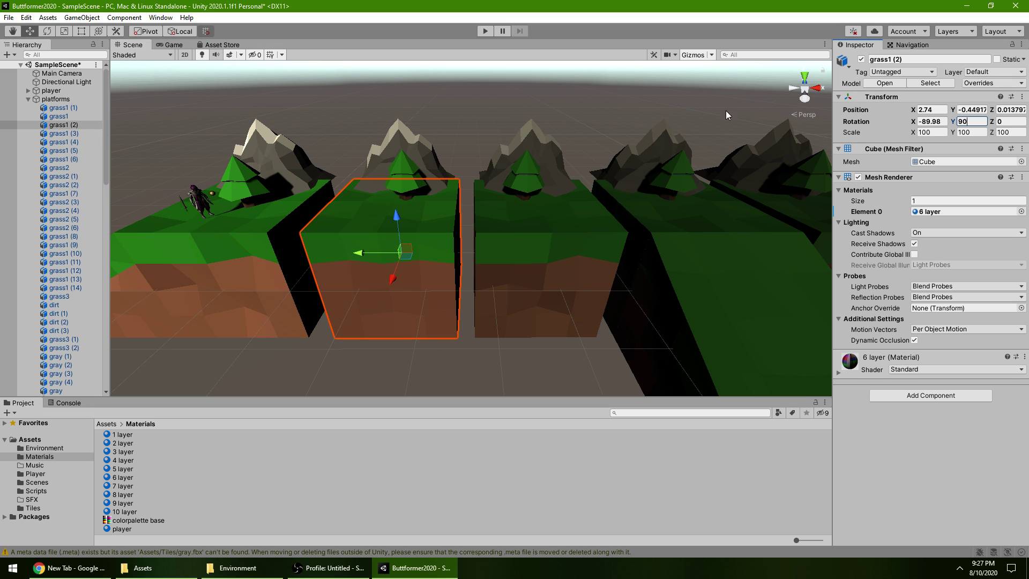
pyautogui.click(512, 99)
# Compare the faceted sides of the first three grass tiles in the tree-and-mountain row from several angles.
pyautogui.click(289, 321)
pyautogui.click(380, 318)
pyautogui.click(527, 316)
pyautogui.click(413, 357)
pyautogui.keyDown('alt'); pyautogui.moveTo(413, 357); pyautogui.dragTo(538, 304); pyautogui.keyUp('alt')
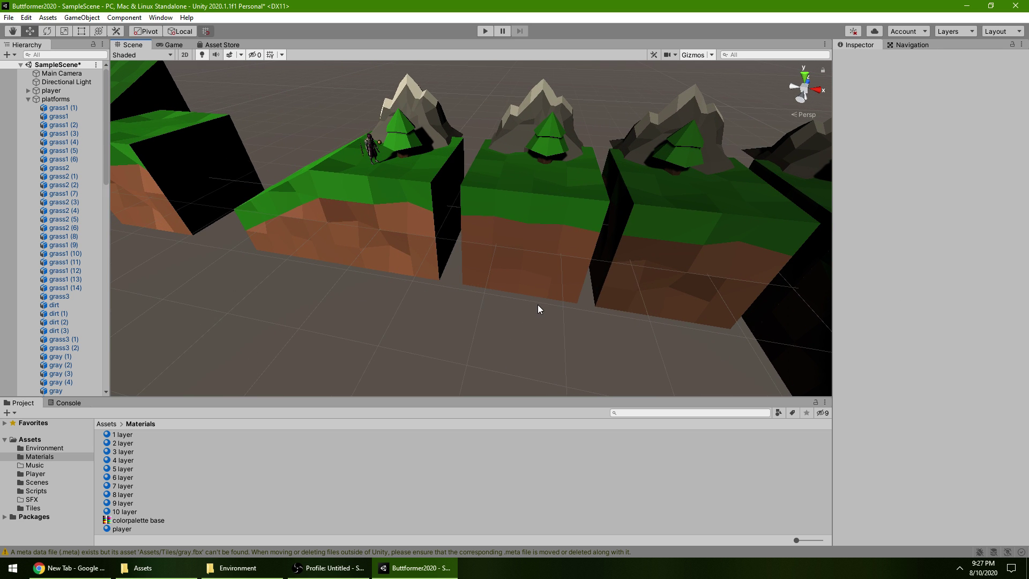
pyautogui.moveTo(538, 304); pyautogui.dragTo(493, 295, button='middle')
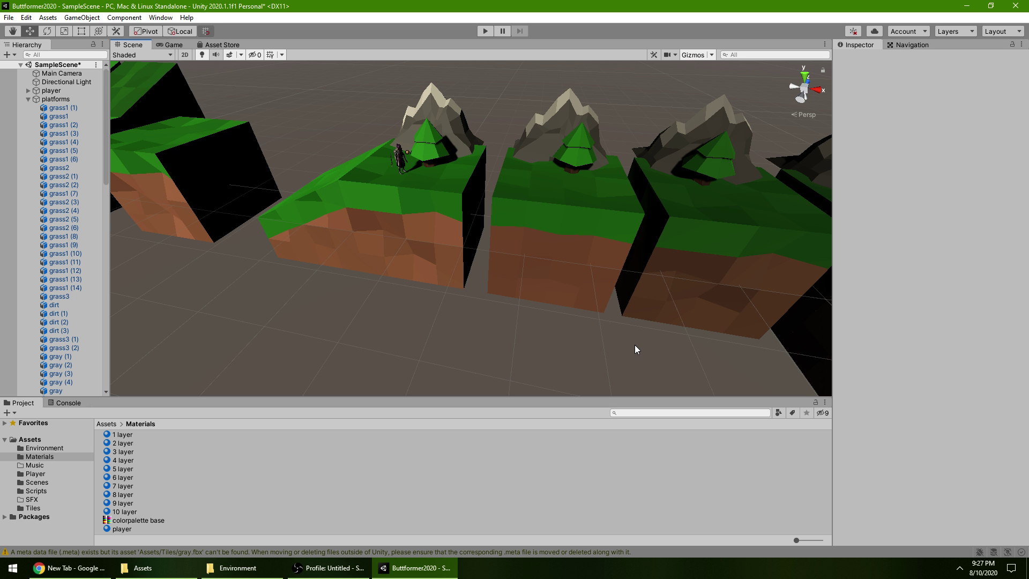
pyautogui.keyDown('alt'); pyautogui.moveTo(484, 332); pyautogui.dragTo(350, 242); pyautogui.keyUp('alt')
# Examine the group of grass tiles with raised slopes, selecting the darkest slope and its neighbours.
pyautogui.click(349, 240)
pyautogui.moveTo(349, 240); pyautogui.dragTo(402, 240, button='middle')
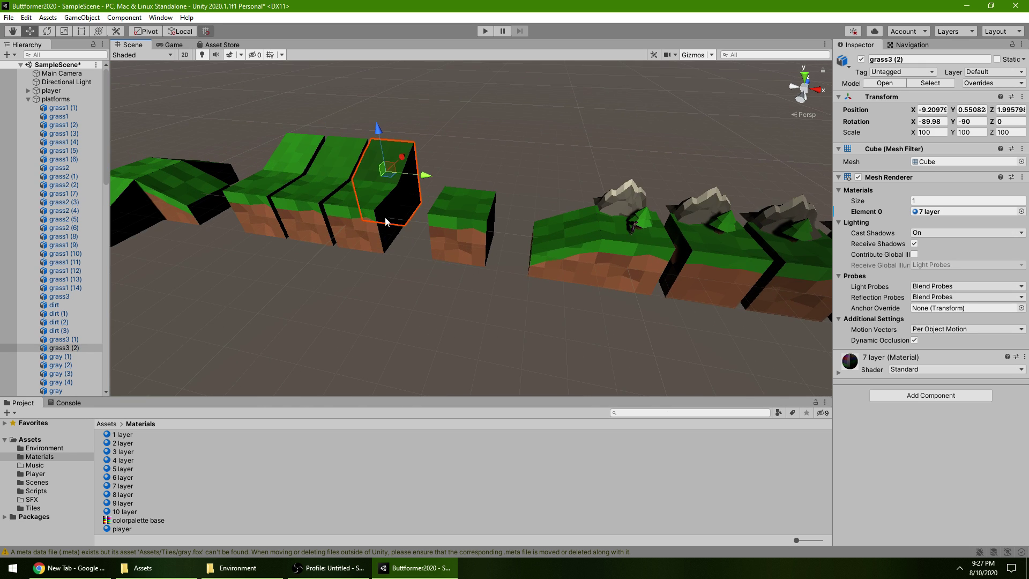
pyautogui.click(339, 145)
pyautogui.click(403, 172)
pyautogui.click(297, 306)
pyautogui.keyDown('alt'); pyautogui.moveTo(297, 307); pyautogui.dragTo(525, 200); pyautogui.keyUp('alt')
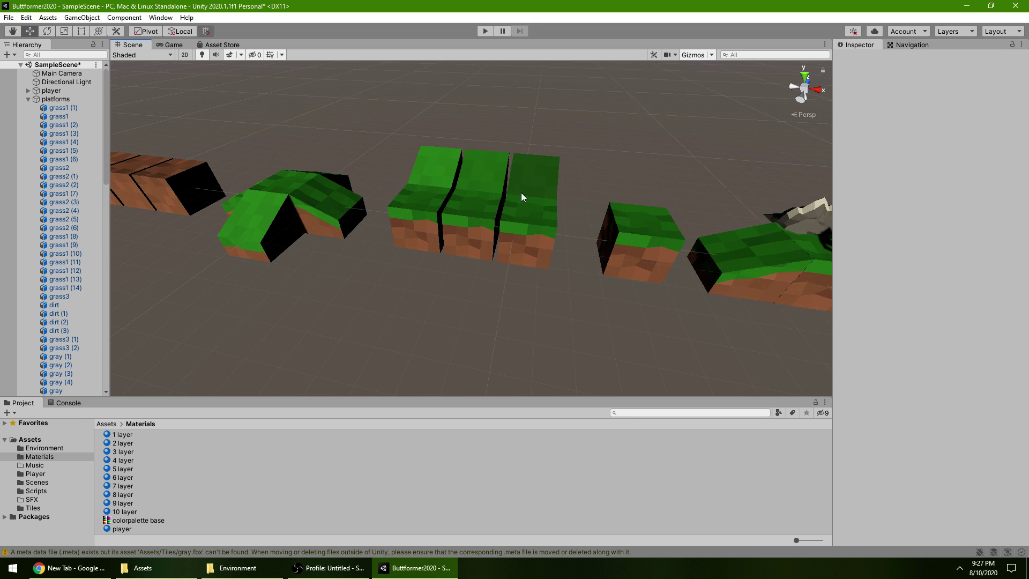
pyautogui.click(525, 200)
pyautogui.scroll(3, 502, 195)
# Compare the 5 layer material of the front grass tile with the 7 layer material of the slope behind it, including its albedo colour.
pyautogui.click(576, 228)
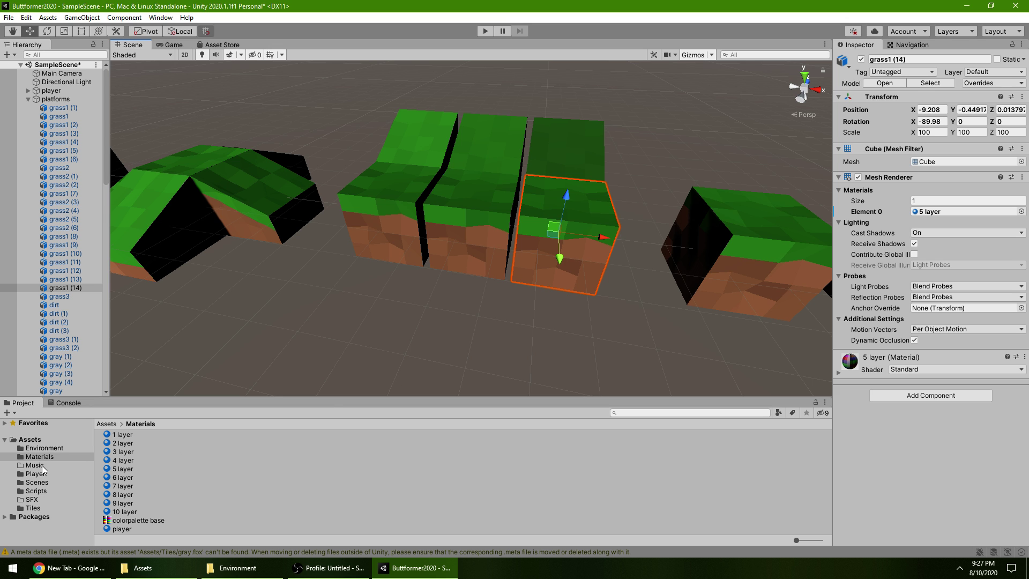
pyautogui.click(118, 467)
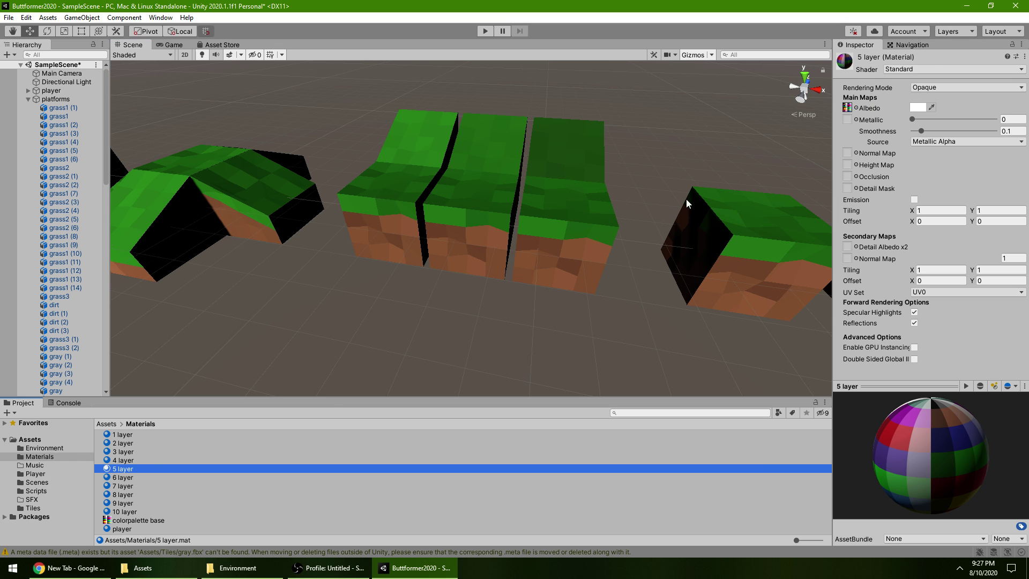
pyautogui.click(578, 142)
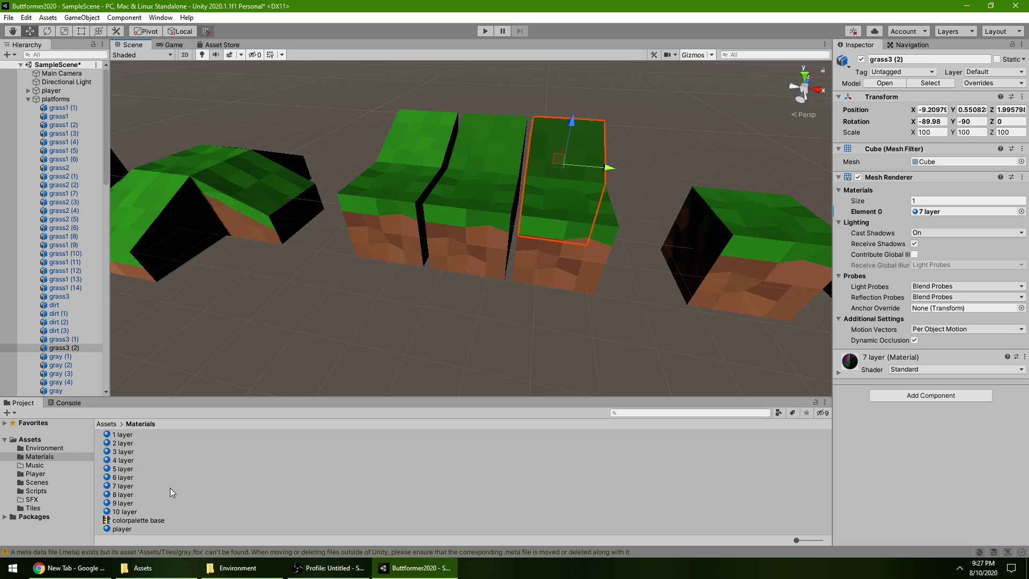
pyautogui.click(131, 487)
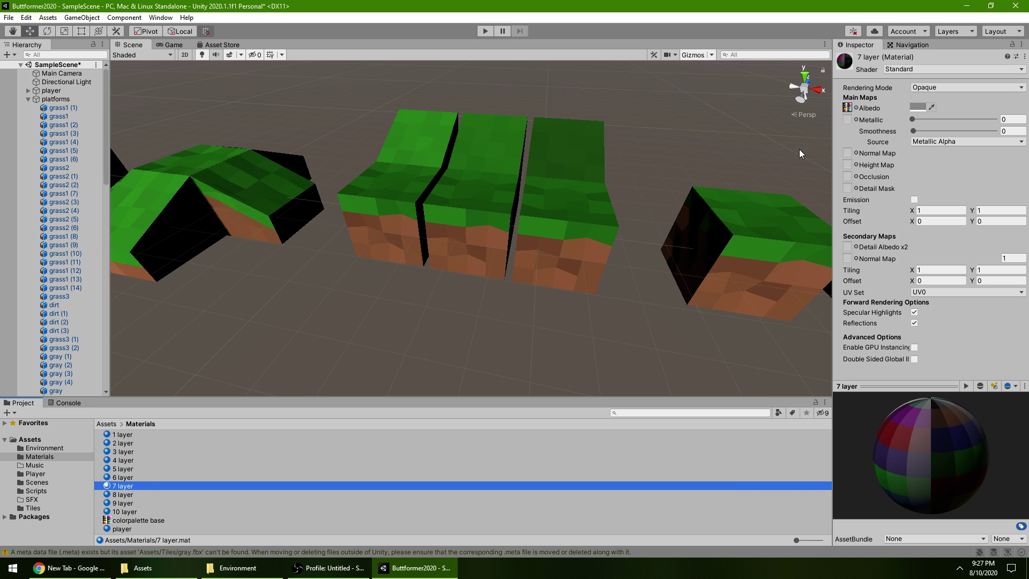
pyautogui.click(916, 108)
pyautogui.click(586, 361)
pyautogui.click(568, 201)
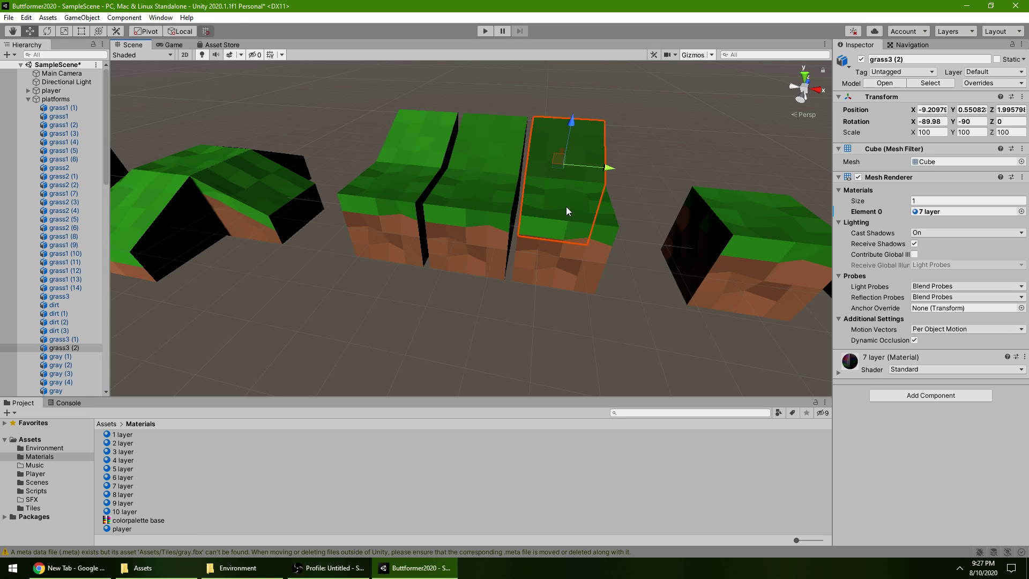
# Try the 10 layer material on the darkest raised slope tile, then undo the assignment.
pyautogui.click(478, 295)
pyautogui.click(402, 132)
pyautogui.click(477, 138)
pyautogui.click(576, 144)
pyautogui.moveTo(119, 512); pyautogui.dragTo(598, 143)
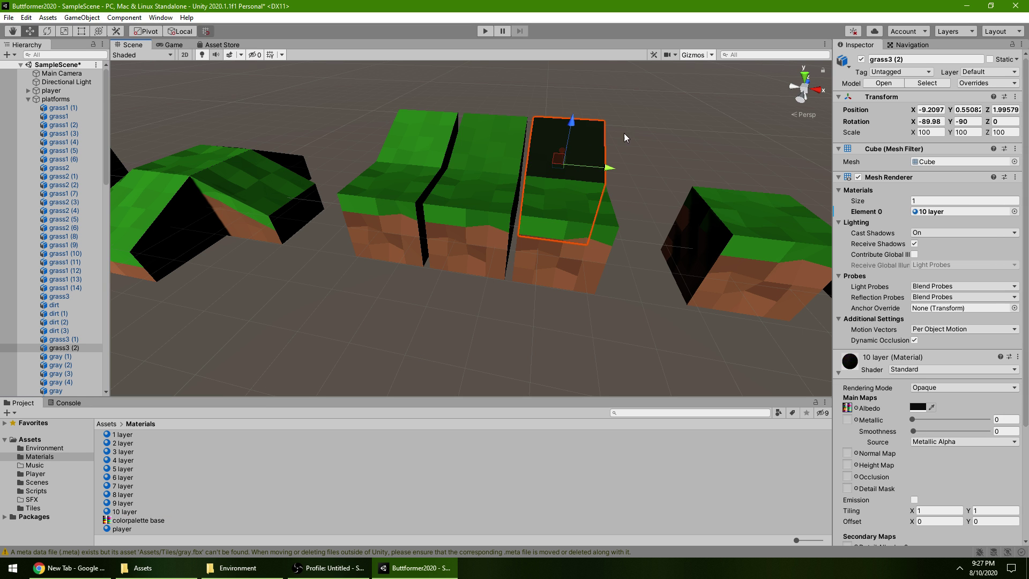
pyautogui.hotkey('ctrl', 'z')
pyautogui.click(520, 307)
# Select the slope tiles surrounding the small grass hill together to inspect their shared material, then deselect them.
pyautogui.keyDown('alt'); pyautogui.moveTo(367, 265); pyautogui.dragTo(517, 416); pyautogui.keyUp('alt')
pyautogui.keyDown('alt'); pyautogui.moveTo(376, 262); pyautogui.dragTo(491, 305); pyautogui.keyUp('alt')
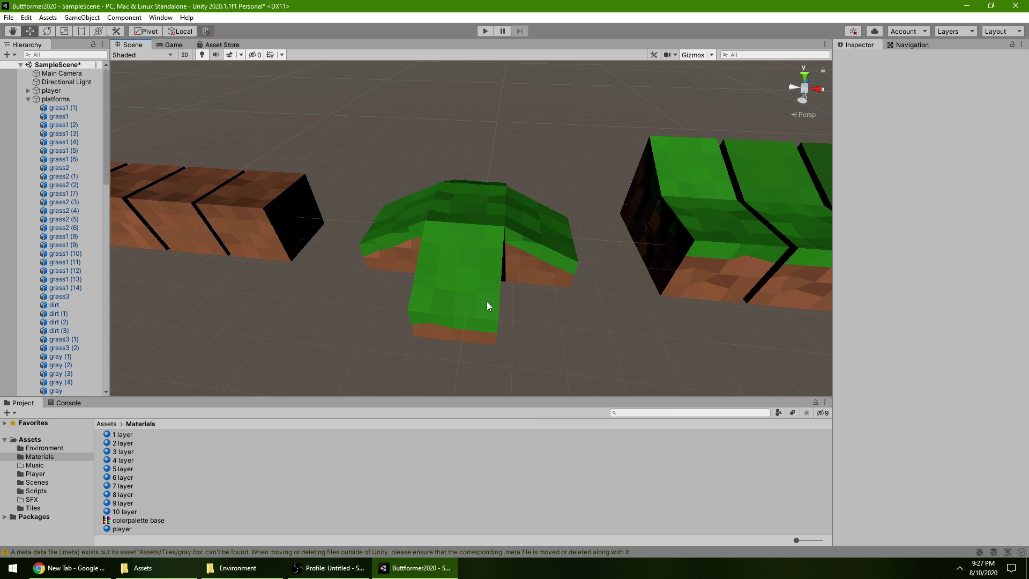
pyautogui.click(490, 300)
pyautogui.keyDown('shift'); pyautogui.click(547, 252); pyautogui.keyUp('shift')
pyautogui.keyDown('shift'); pyautogui.click(444, 212); pyautogui.keyUp('shift')
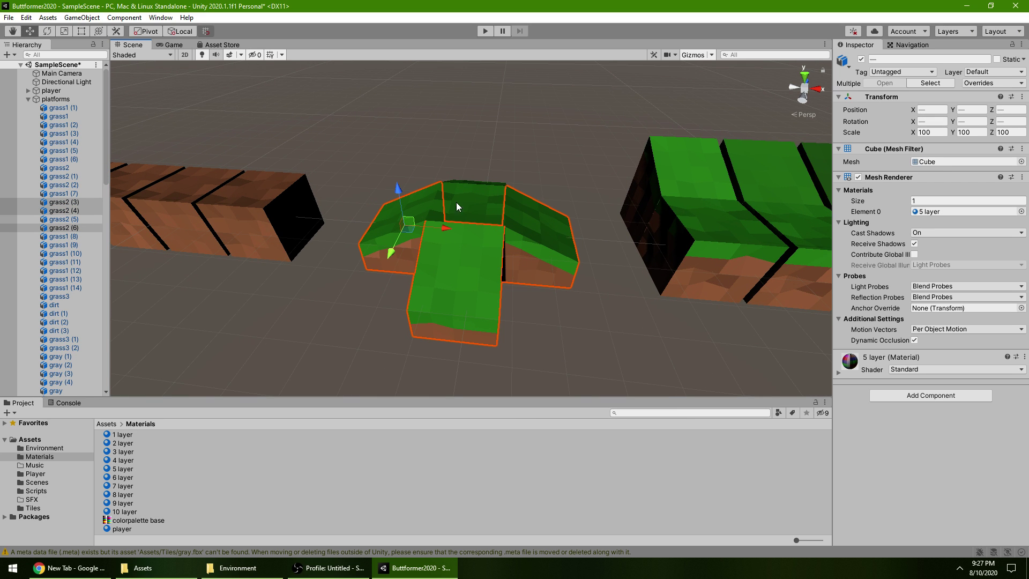
pyautogui.keyDown('alt'); pyautogui.moveTo(496, 188); pyautogui.dragTo(484, 195); pyautogui.keyUp('alt')
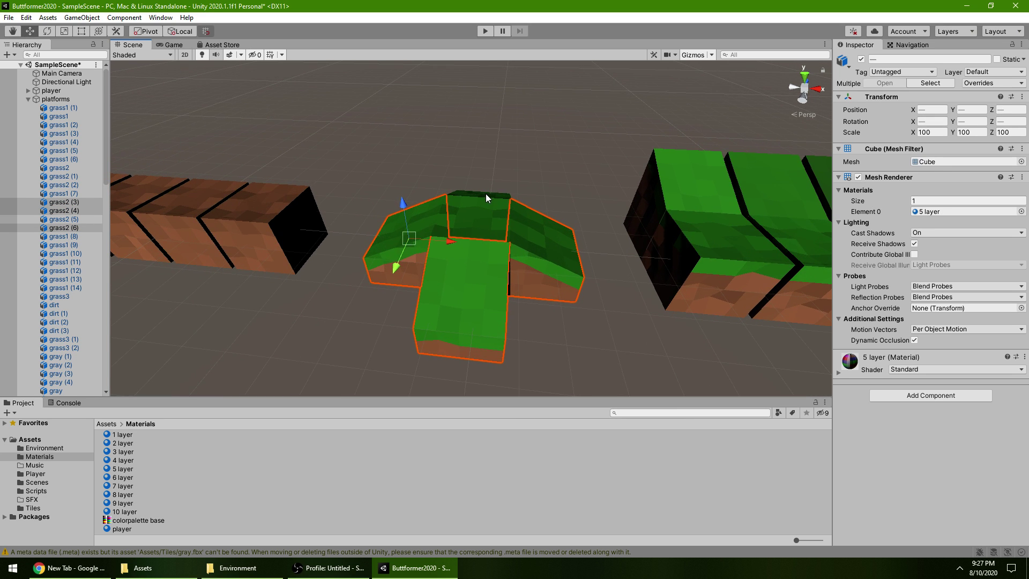
pyautogui.click(404, 179)
# Try moving the hill's centre grass tile to X -24.17 beside the dirt row, then undo the move.
pyautogui.keyDown('alt'); pyautogui.moveTo(395, 227); pyautogui.dragTo(942, 253); pyautogui.keyUp('alt')
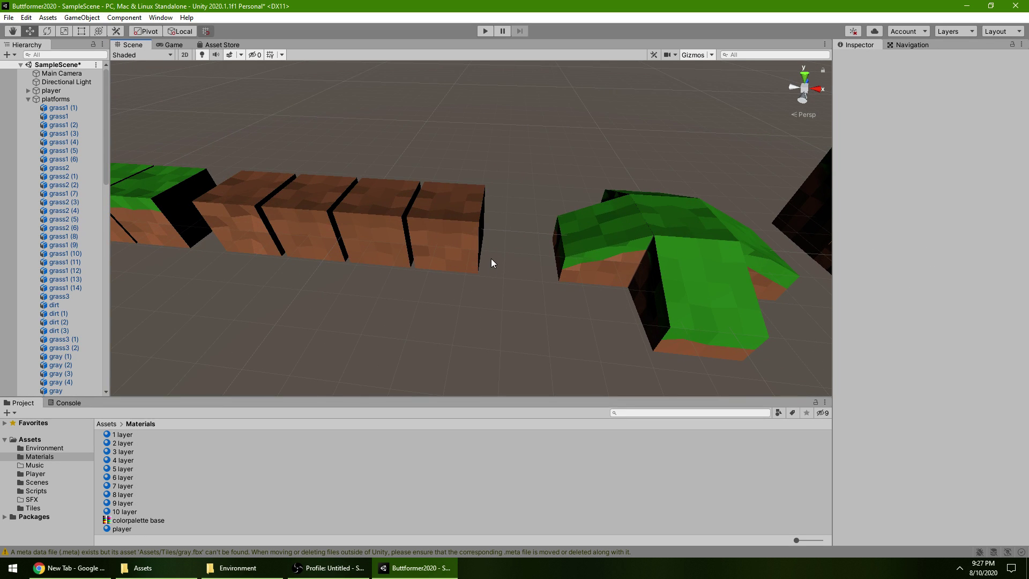
pyautogui.click(477, 256)
pyautogui.click(698, 217)
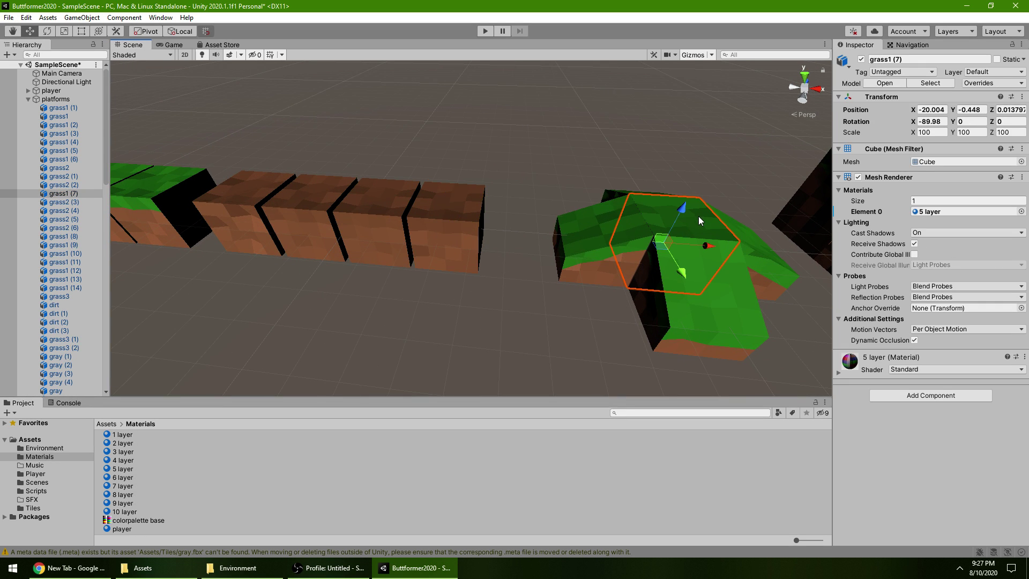
pyautogui.moveTo(674, 253); pyautogui.dragTo(563, 245)
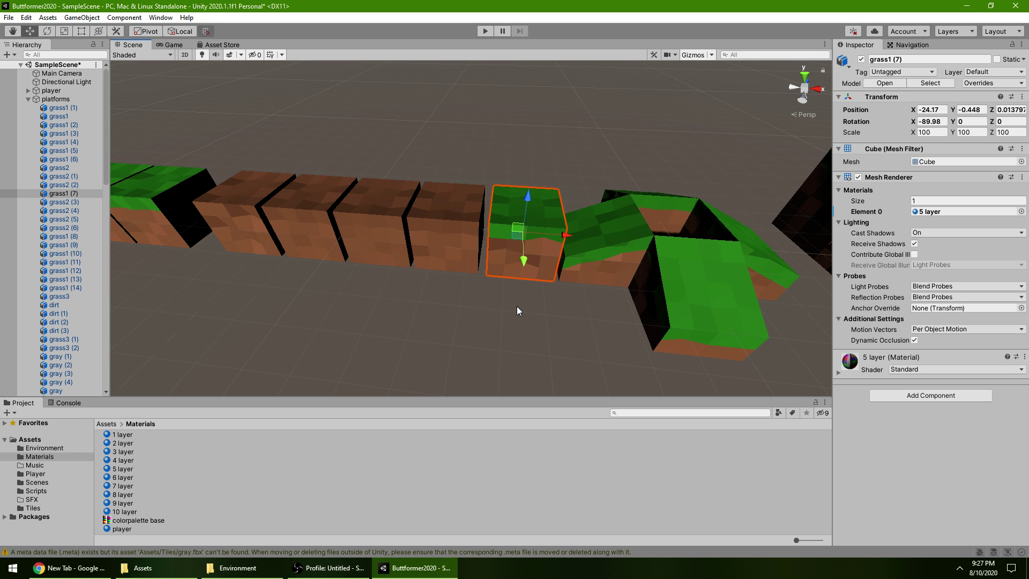
pyautogui.hotkey('ctrl', 'z')
pyautogui.click(501, 319)
# Examine the dirt row and the tiles of the flat grass row, comparing the grass tiles' rotation and material.
pyautogui.click(436, 242)
pyautogui.click(429, 311)
pyautogui.press('Right')
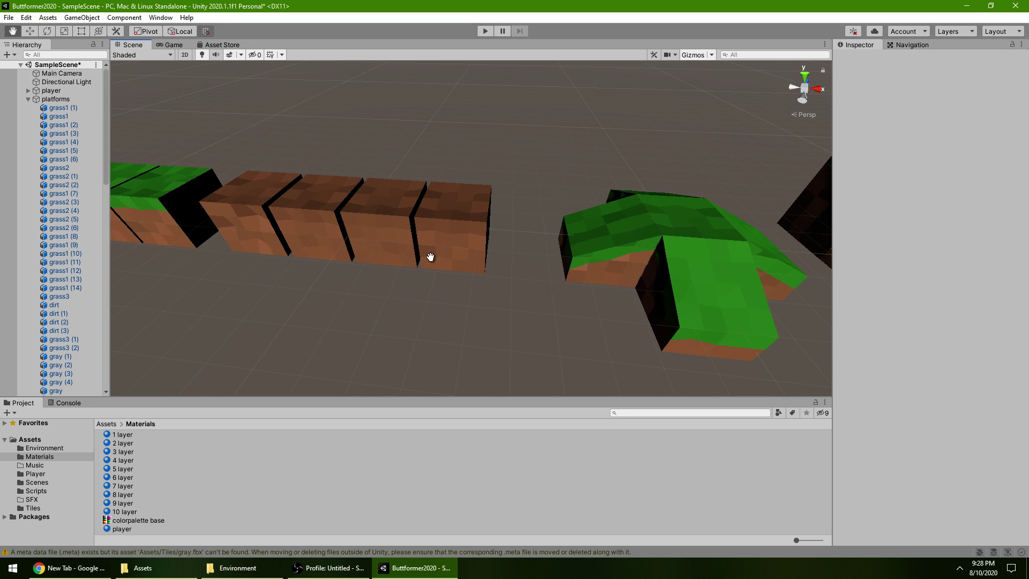
pyautogui.moveTo(541, 316); pyautogui.dragTo(399, 217, button='right')
pyautogui.click(357, 199)
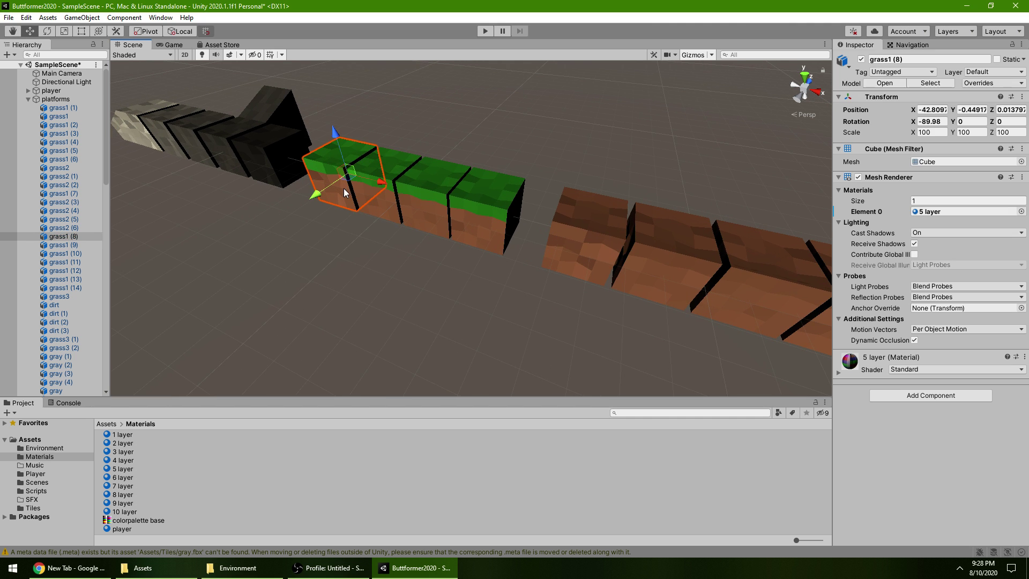
pyautogui.click(423, 219)
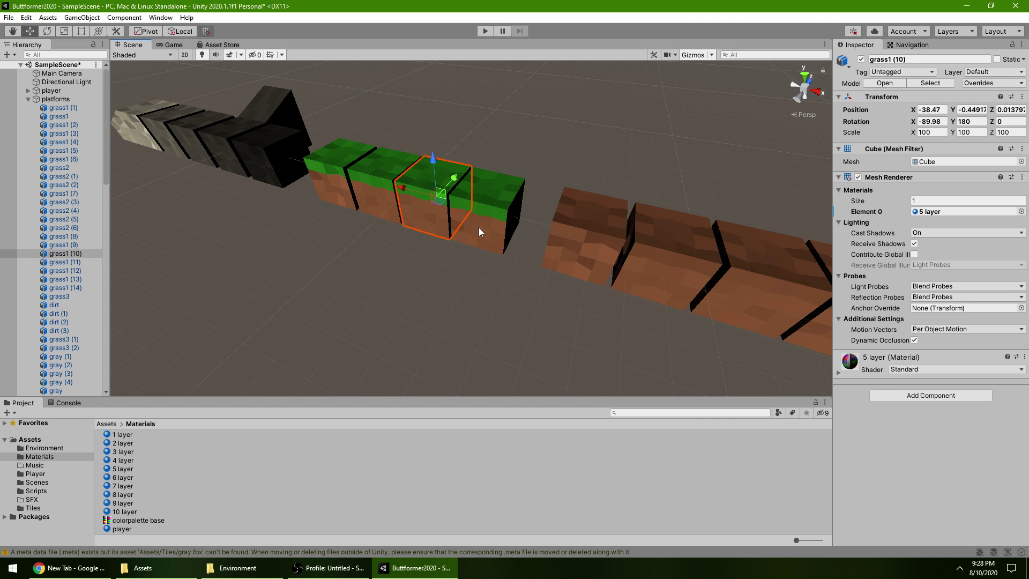
pyautogui.click(481, 232)
pyautogui.keyDown('alt'); pyautogui.moveTo(390, 264); pyautogui.dragTo(503, 375); pyautogui.keyUp('alt')
pyautogui.click(392, 256)
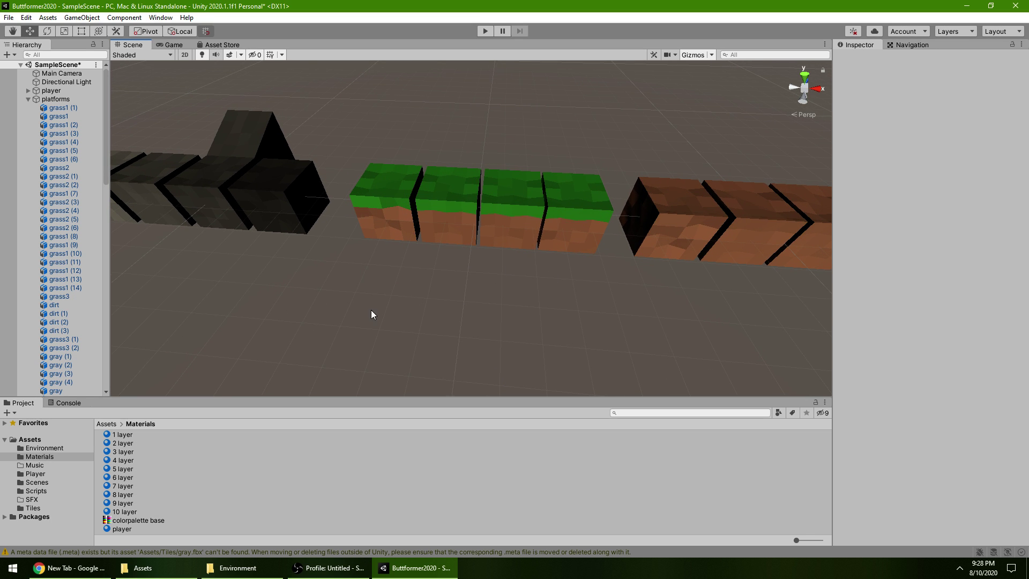
# Compare the layer materials of the lightest gray stone tile and the darker tile beside it.
pyautogui.moveTo(287, 250); pyautogui.dragTo(609, 320, button='middle')
pyautogui.moveTo(239, 248); pyautogui.dragTo(474, 250, button='middle')
pyautogui.click(279, 209)
pyautogui.click(234, 224)
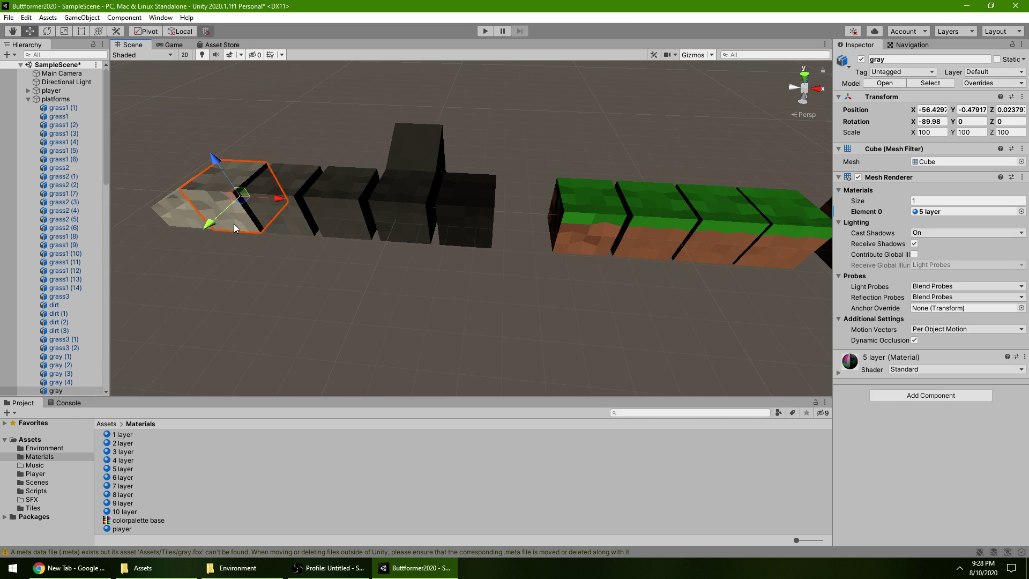
pyautogui.click(289, 267)
pyautogui.moveTo(289, 268); pyautogui.dragTo(576, 300, button='middle')
pyautogui.click(329, 192)
pyautogui.click(298, 208)
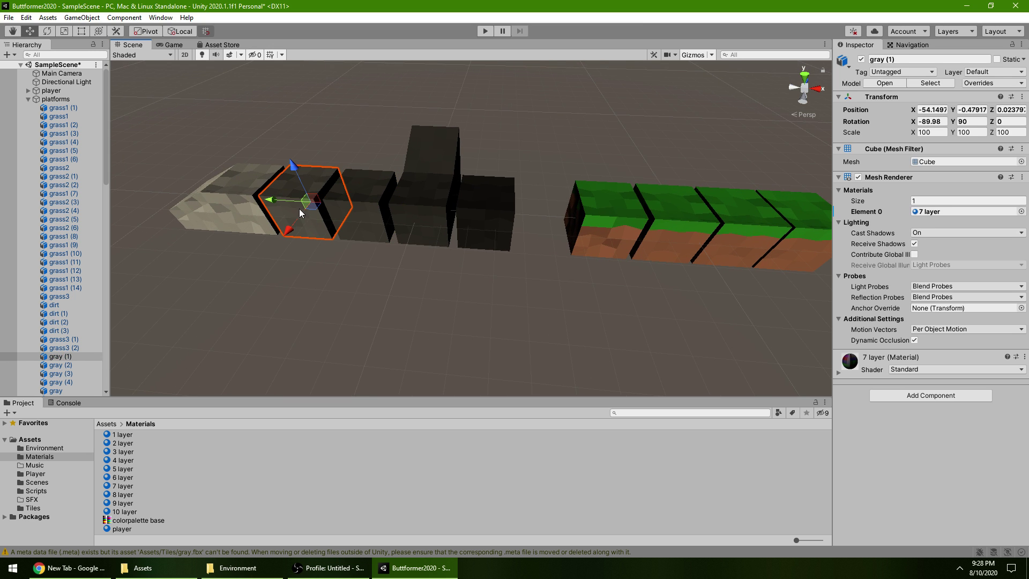
pyautogui.click(225, 227)
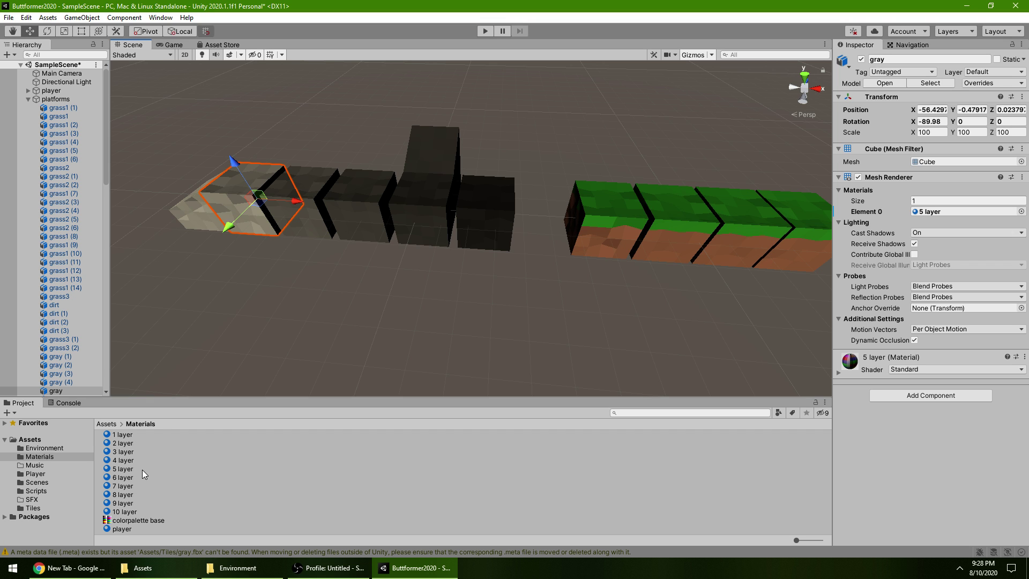
# Select the darker gray stone tiles in turn along the row to inspect their layer materials.
pyautogui.click(307, 219)
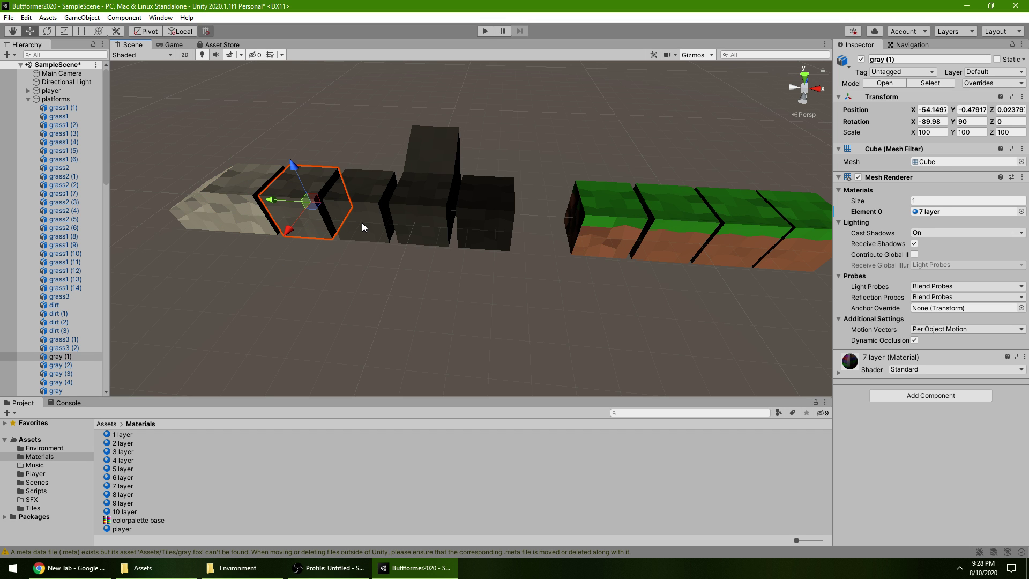
pyautogui.click(369, 229)
pyautogui.click(419, 226)
pyautogui.click(493, 236)
pyautogui.click(303, 233)
pyautogui.click(191, 246)
# Compare the gray stone tiles with the first tiles of the neighbouring grass row, then clear the selection.
pyautogui.moveTo(190, 246); pyautogui.dragTo(394, 216, button='middle')
pyautogui.click(340, 206)
pyautogui.click(697, 238)
pyautogui.click(620, 255)
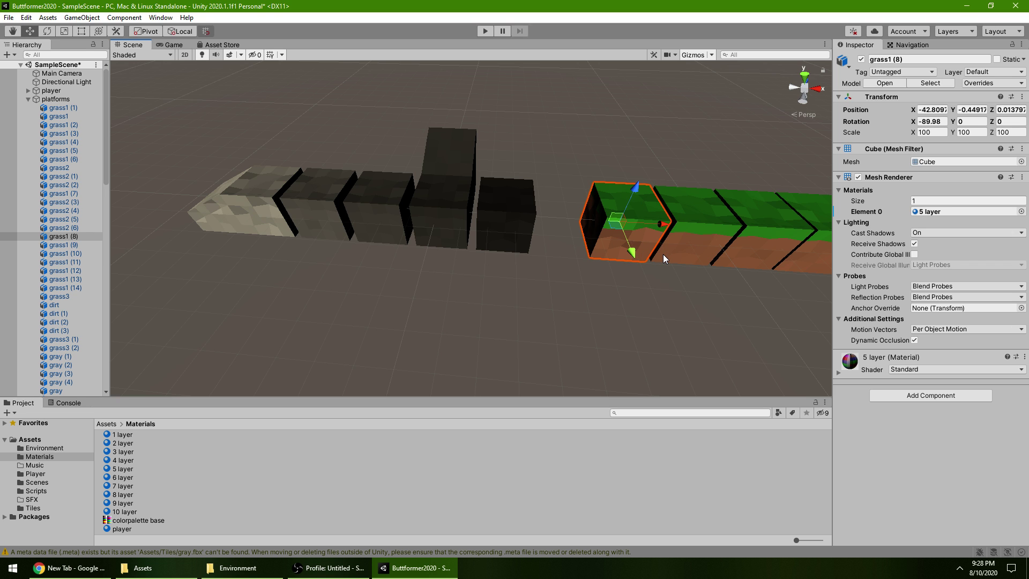
pyautogui.click(640, 284)
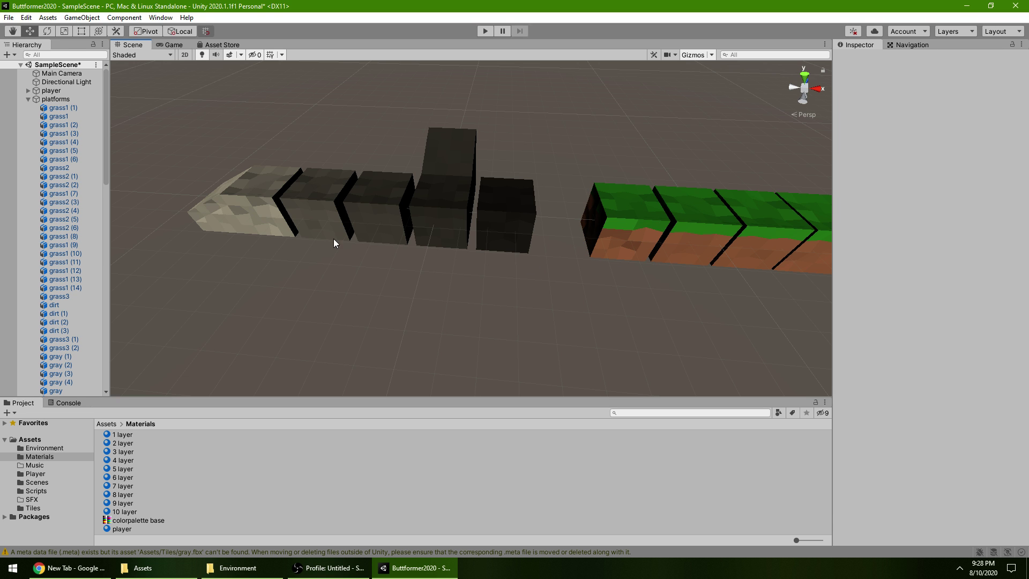
pyautogui.click(228, 226)
pyautogui.click(345, 334)
# Bring the forest level into view and inspect a grass tile in the clearing, then deselect it.
pyautogui.scroll(-4, 357, 326)
pyautogui.keyDown('alt'); pyautogui.moveTo(492, 325); pyautogui.dragTo(517, 244); pyautogui.keyUp('alt')
pyautogui.moveTo(517, 244); pyautogui.dragTo(473, 277, button='middle')
pyautogui.moveTo(490, 276); pyautogui.dragTo(498, 254, button='middle')
pyautogui.scroll(3, 498, 253)
pyautogui.moveTo(451, 285); pyautogui.dragTo(455, 258, button='right')
pyautogui.click(483, 289)
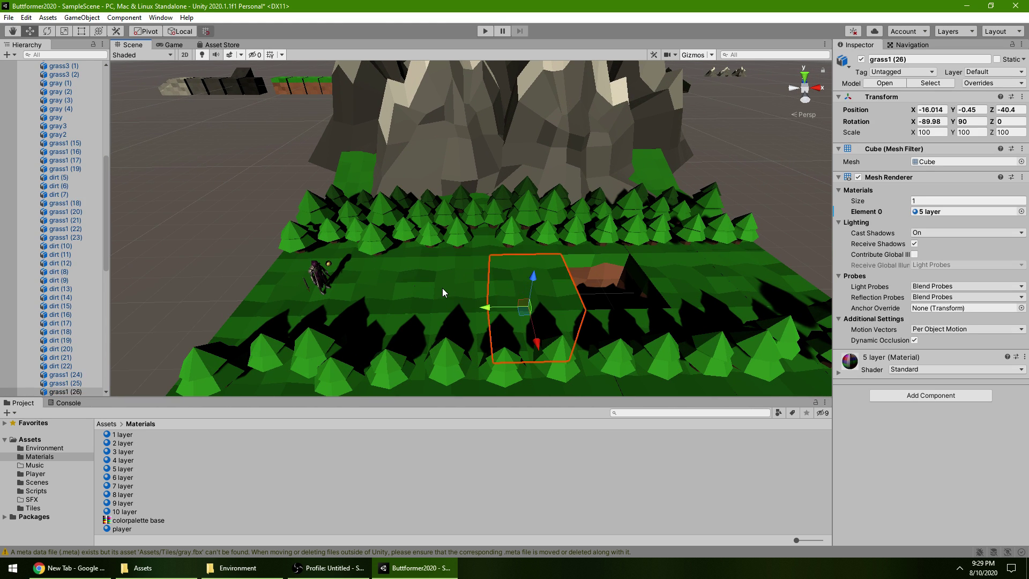
pyautogui.click(206, 234)
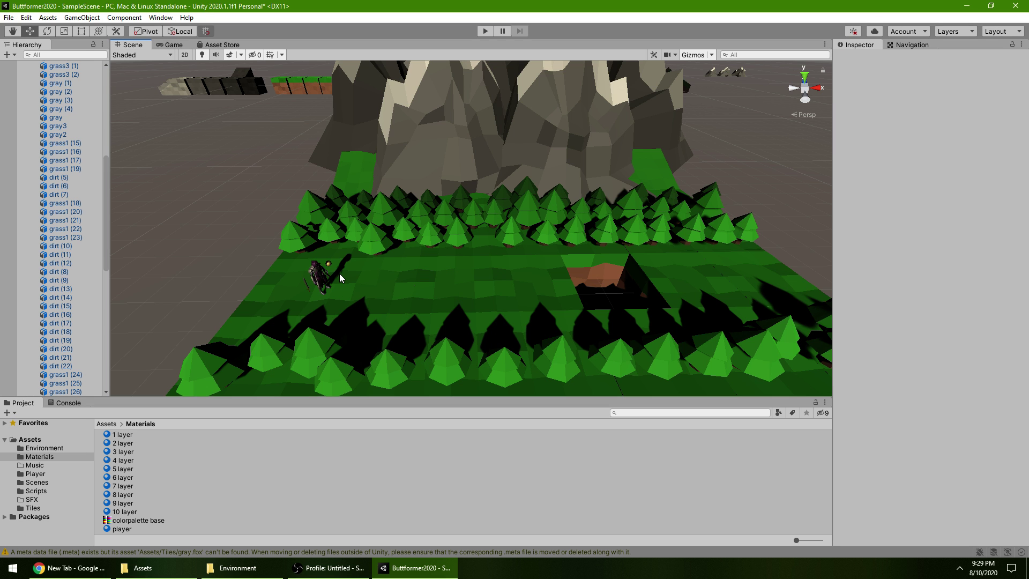
# Examine the front edge tiles of the forest level and select the grass tile beneath the player.
pyautogui.moveTo(416, 294); pyautogui.dragTo(407, 276, button='middle')
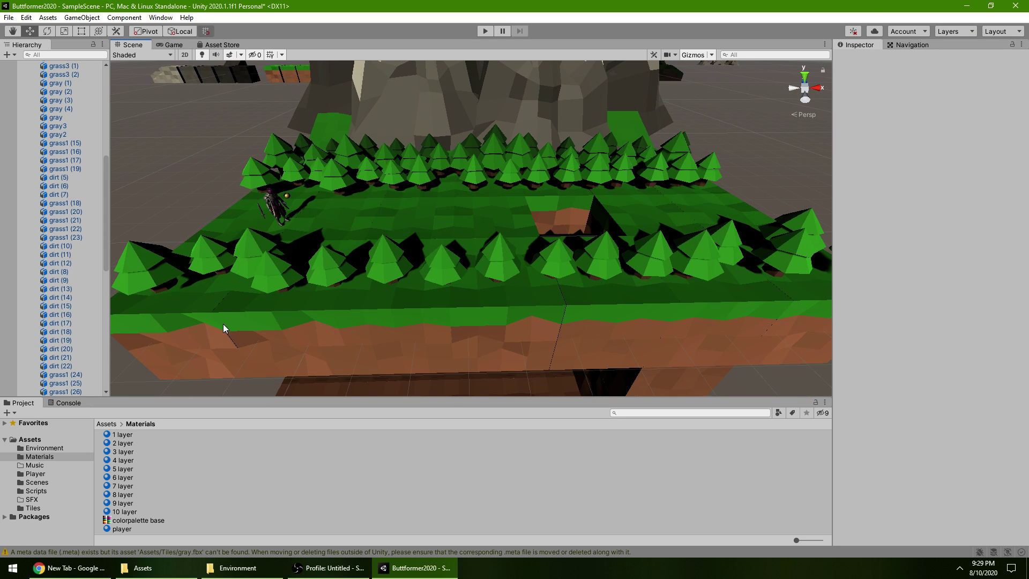
pyautogui.click(202, 334)
pyautogui.click(403, 331)
pyautogui.click(190, 172)
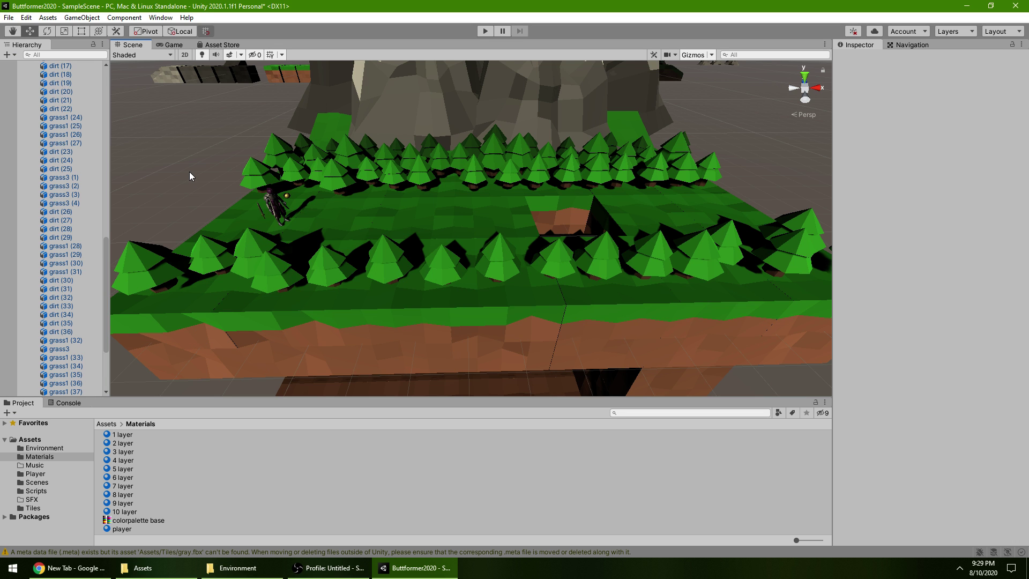
pyautogui.moveTo(190, 172); pyautogui.dragTo(246, 228, button='middle')
pyautogui.click(265, 262)
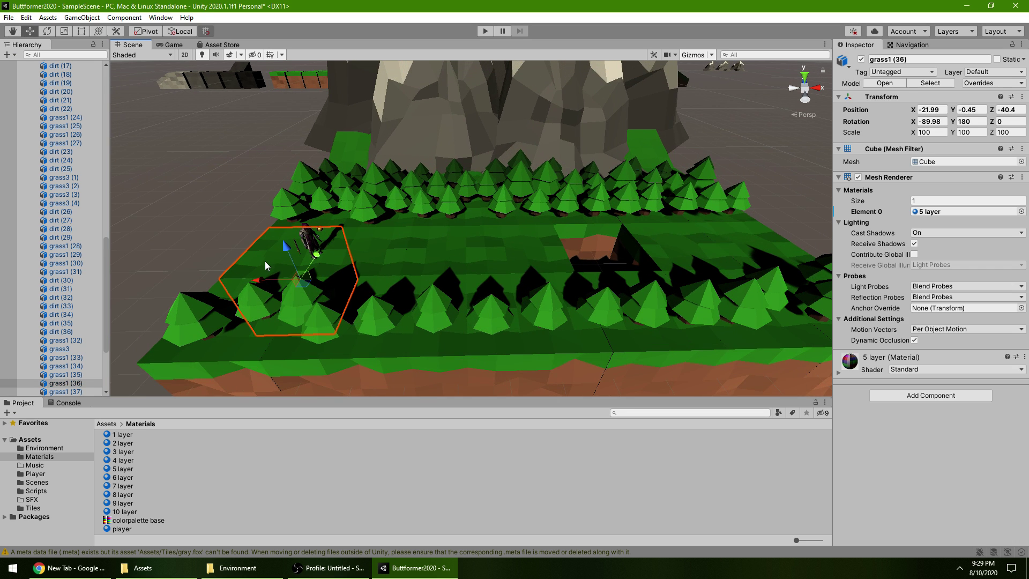
# Clear the tile selection, bring the mountains into view and select the rear peaks in turn to inspect their layer materials.
pyautogui.click(282, 239)
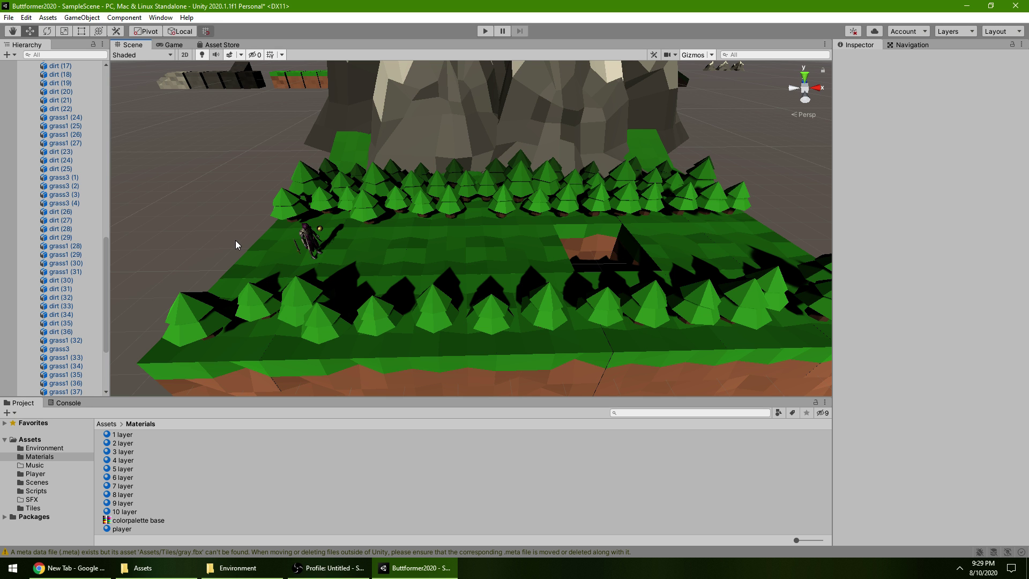
pyautogui.keyDown('alt'); pyautogui.moveTo(529, 274); pyautogui.dragTo(491, 266); pyautogui.keyUp('alt')
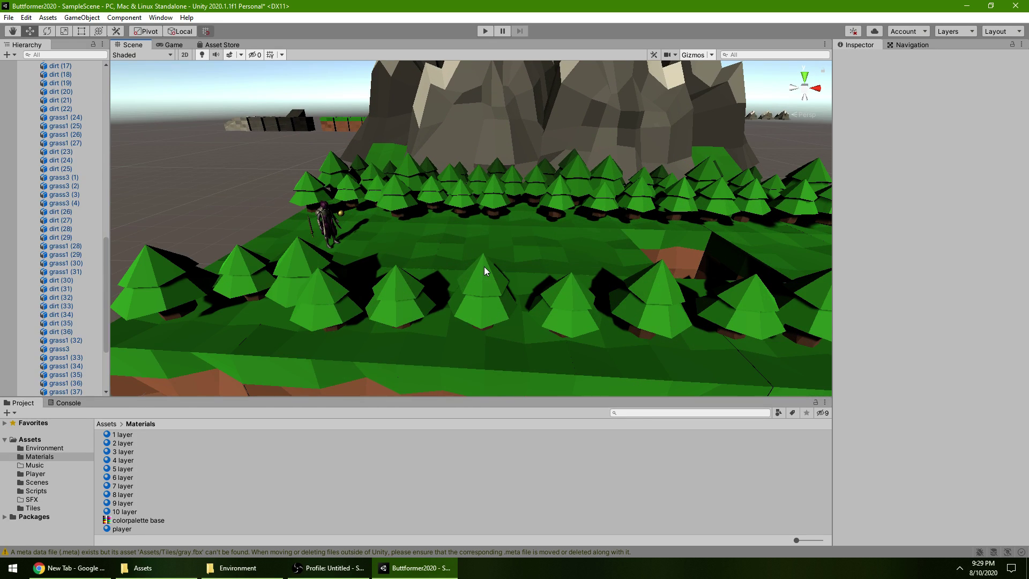
pyautogui.moveTo(471, 258); pyautogui.dragTo(452, 227, button='middle')
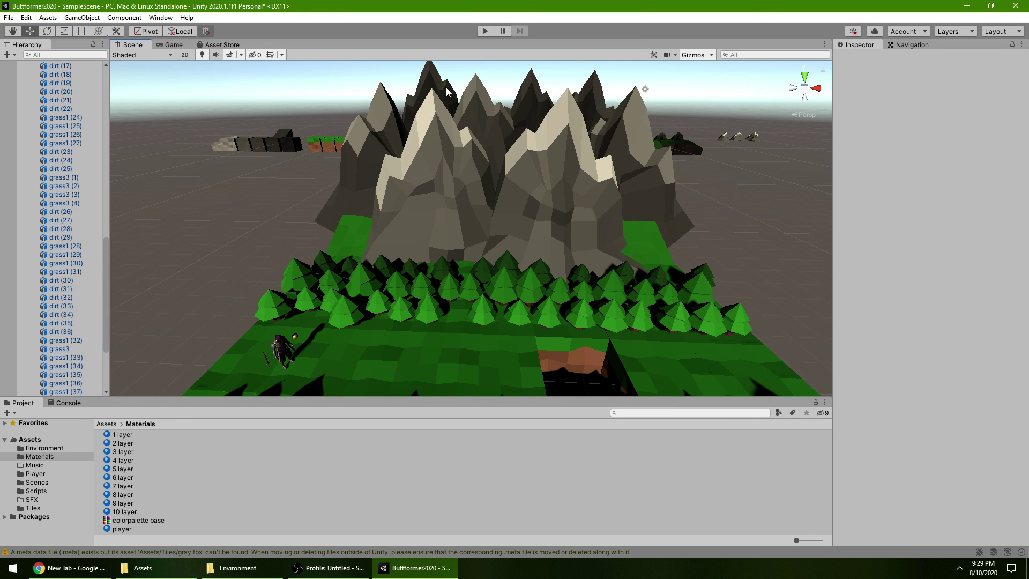
pyautogui.click(491, 111)
pyautogui.click(501, 122)
pyautogui.click(524, 101)
pyautogui.click(254, 149)
pyautogui.click(418, 100)
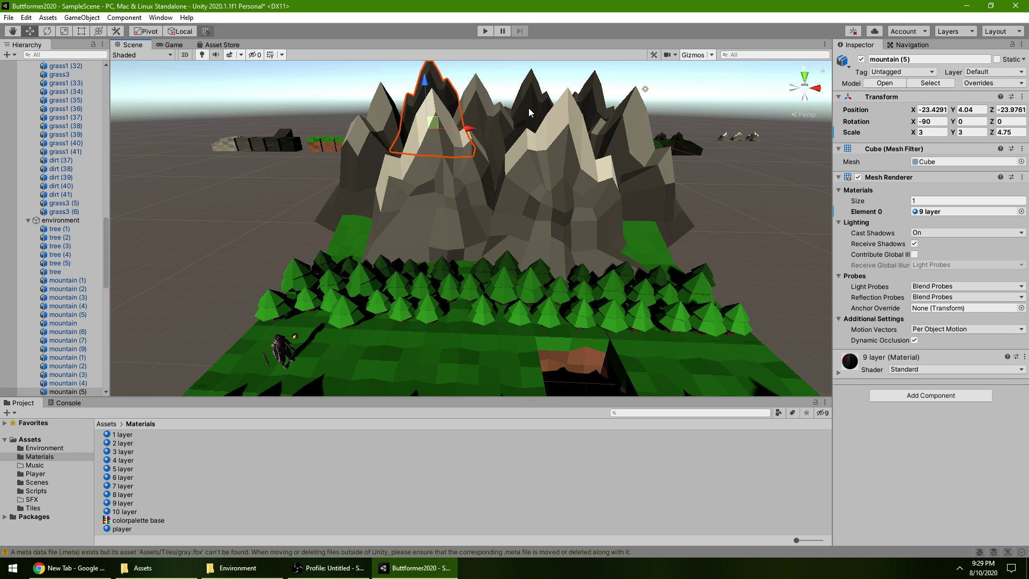
pyautogui.click(529, 110)
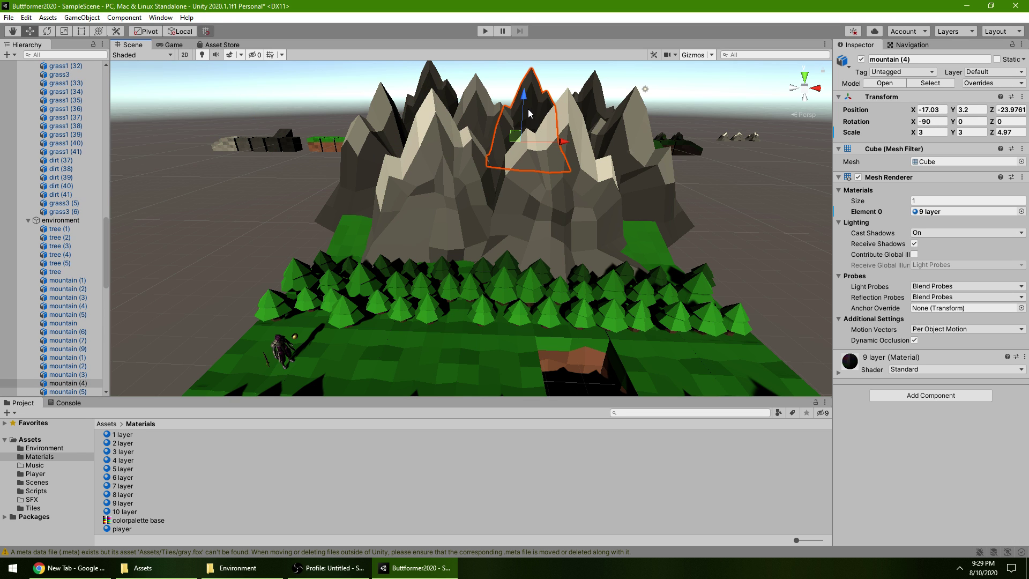
pyautogui.click(481, 120)
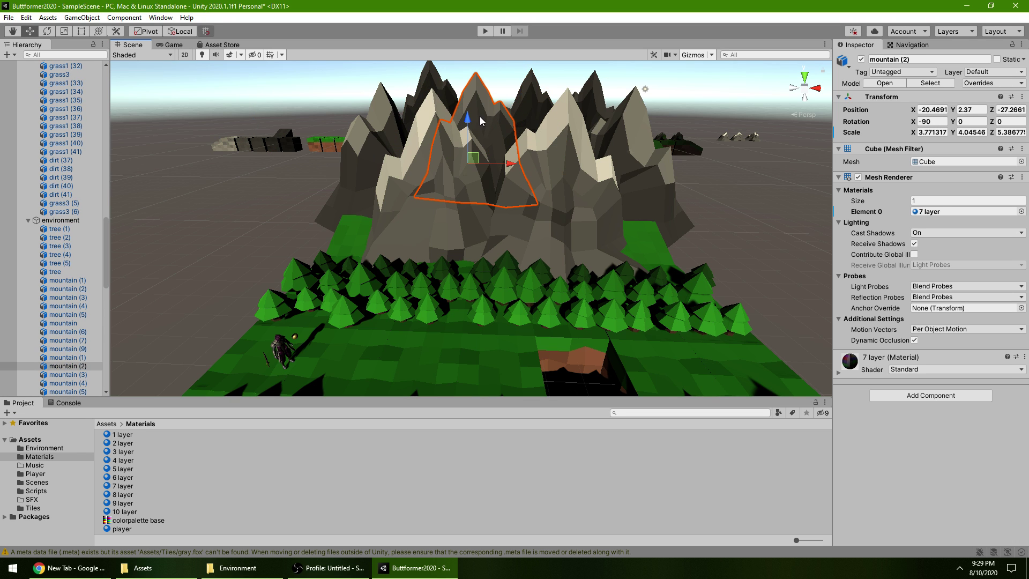
# Select the outer and front-row mountains to compare their layer materials, then clear the selection.
pyautogui.click(394, 128)
pyautogui.click(631, 127)
pyautogui.click(534, 236)
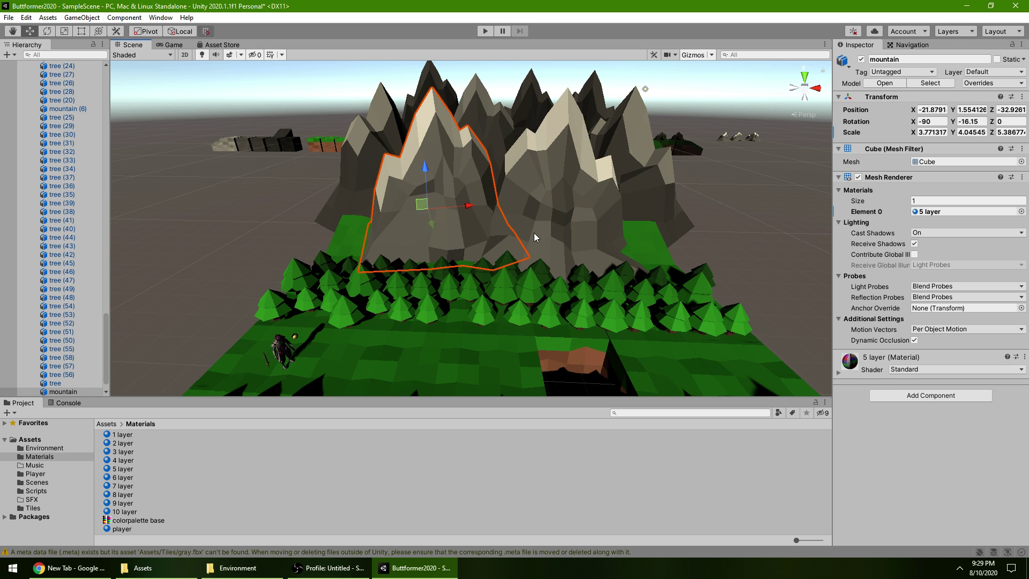
pyautogui.click(534, 237)
pyautogui.click(232, 280)
# Duplicate a front-row mountain, place the copy at the row's end away from the player, and set its Y rotation to 213.87.
pyautogui.click(404, 232)
pyautogui.hotkey('ctrl', 'd')
pyautogui.moveTo(452, 217); pyautogui.dragTo(632, 220)
pyautogui.hotkey('ctrl', 'd')
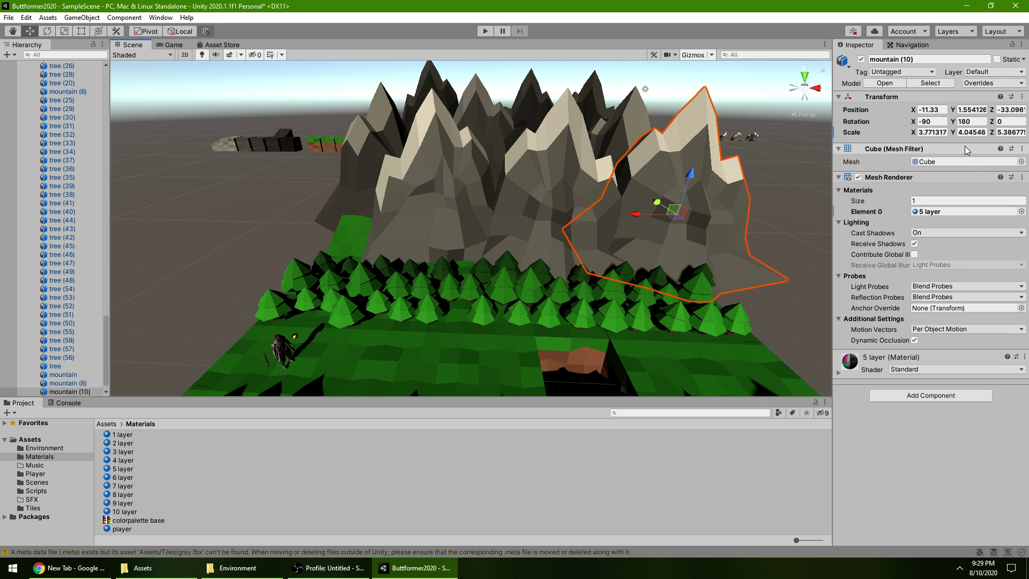
pyautogui.moveTo(952, 121); pyautogui.dragTo(541, 171)
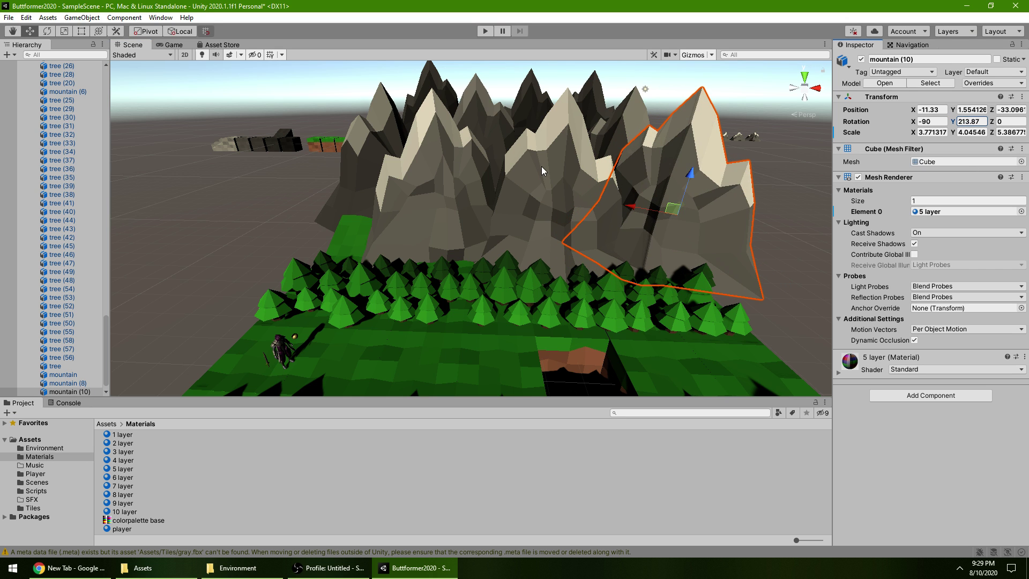
pyautogui.click(190, 202)
# Reselect the new mountain at the end of the front row and set its Y scale to 4.
pyautogui.scroll(5, 255, 228)
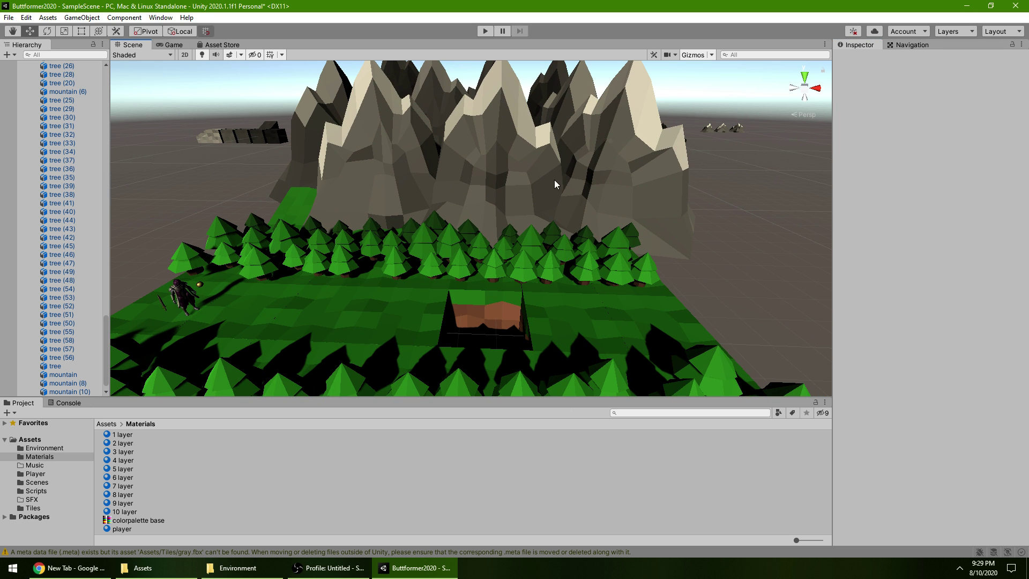
pyautogui.scroll(-2, 592, 229)
pyautogui.scroll(4, 500, 269)
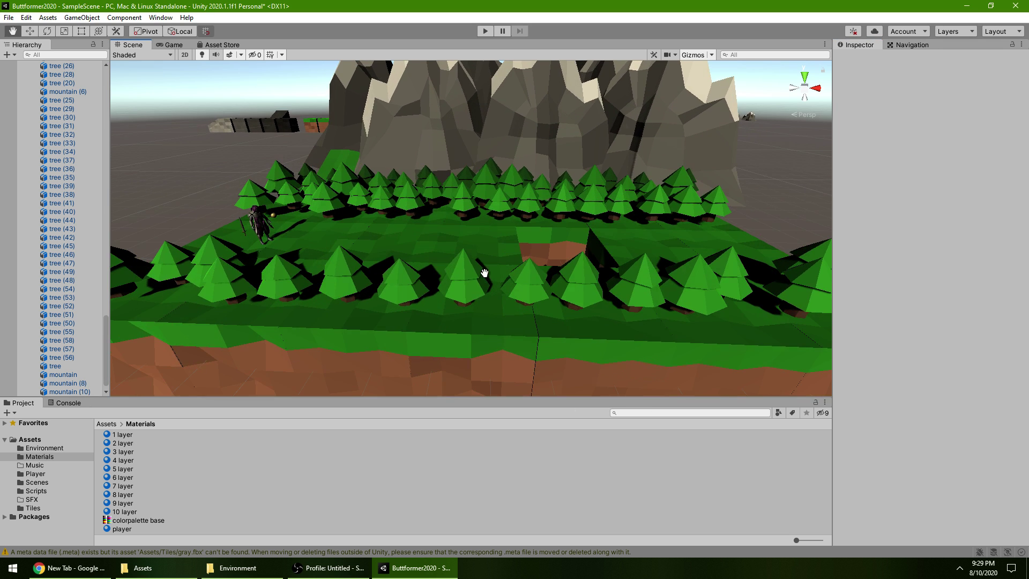
pyautogui.click(619, 164)
pyautogui.moveTo(683, 174); pyautogui.dragTo(602, 217, button='middle')
pyautogui.click(971, 132)
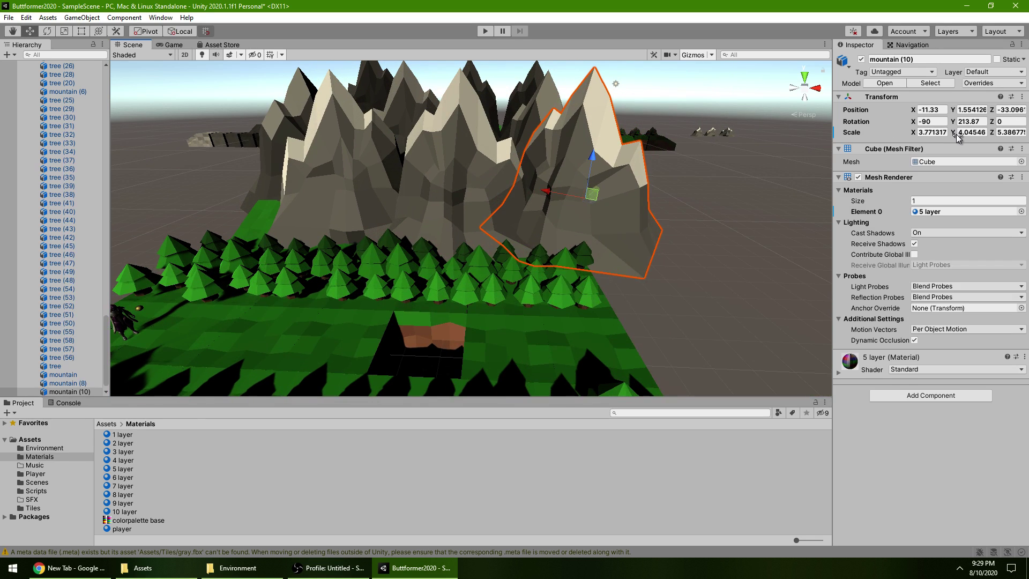
pyautogui.write('-9.9')
pyautogui.press('BackSpace')
pyautogui.press('BackSpace')
pyautogui.press('BackSpace')
pyautogui.press('BackSpace')
pyautogui.write('1.2')
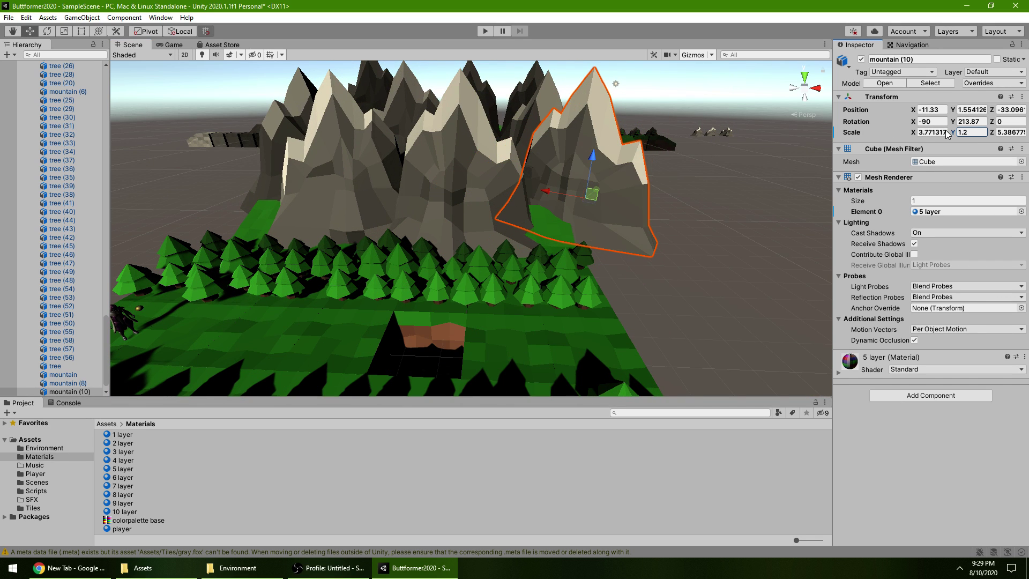
pyautogui.press('BackSpace')
pyautogui.press('BackSpace')
pyautogui.press('BackSpace')
pyautogui.write('4')
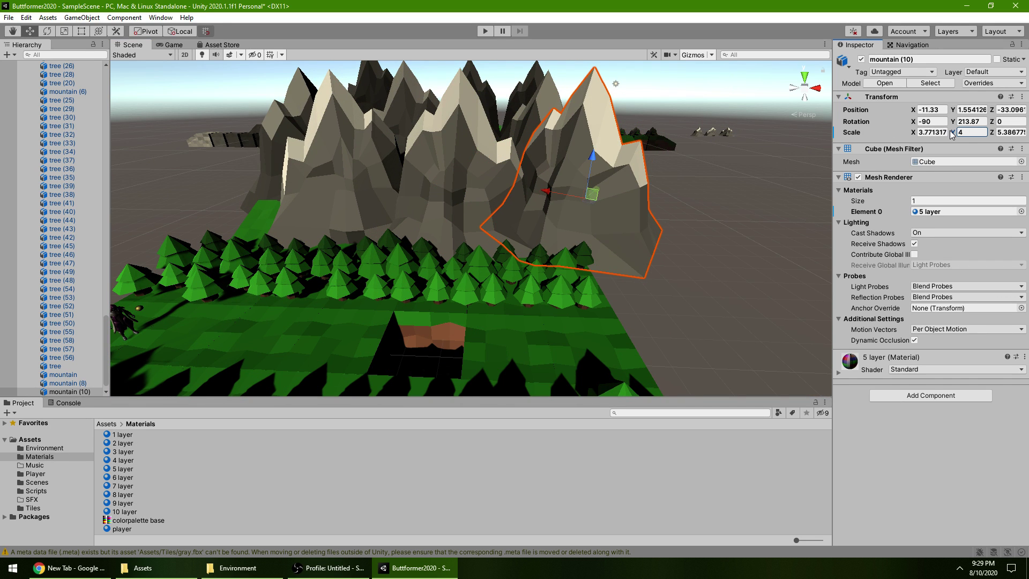
# Set the new mountain's X scale to 3.65 and its Z scale to 4.05, then deselect it.
pyautogui.click(924, 133)
pyautogui.write('3.65')
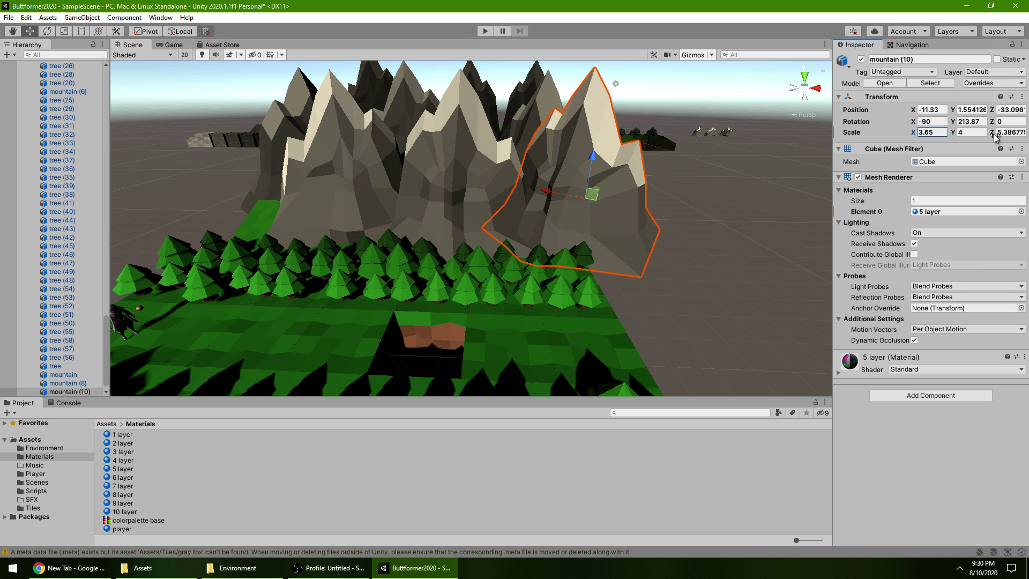
pyautogui.moveTo(992, 134); pyautogui.dragTo(647, 229)
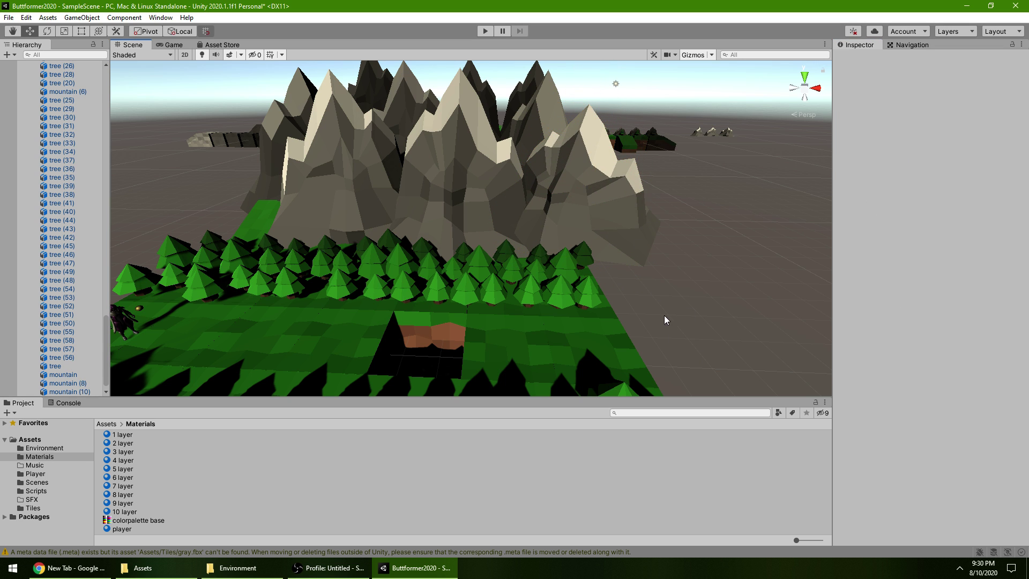
pyautogui.click(630, 276)
# Duplicate the shortened mountain and move the copy to the front row's end on the player's side, about X -24.56, Z -32.27.
pyautogui.press('Left')
pyautogui.press('Down')
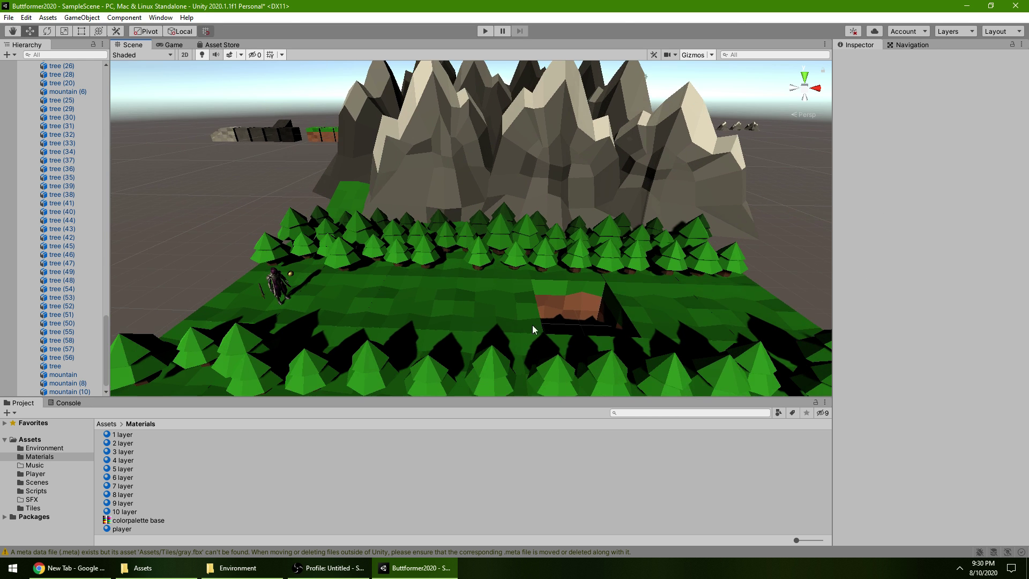
pyautogui.moveTo(428, 320); pyautogui.dragTo(676, 284, button='middle')
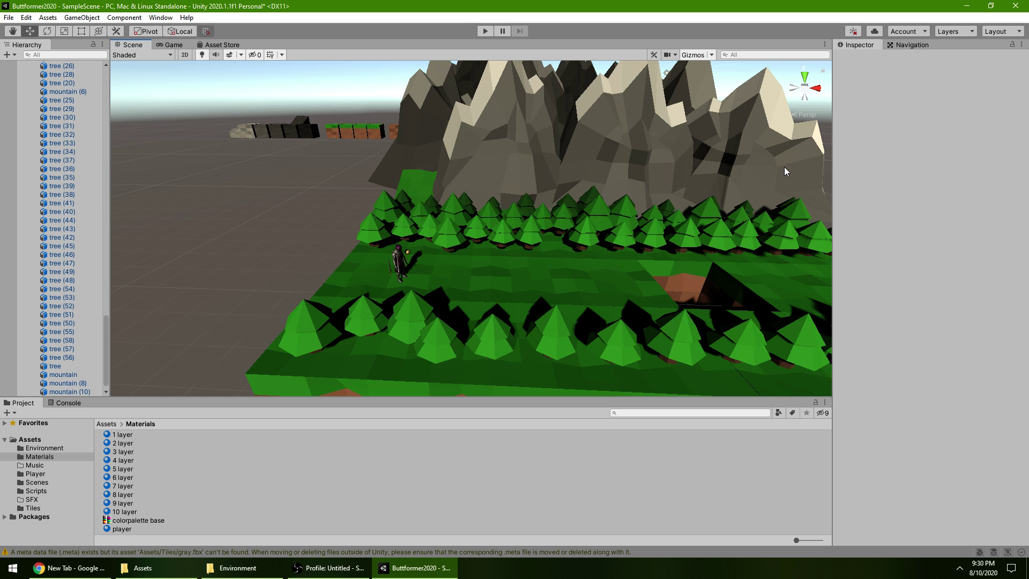
pyautogui.click(786, 172)
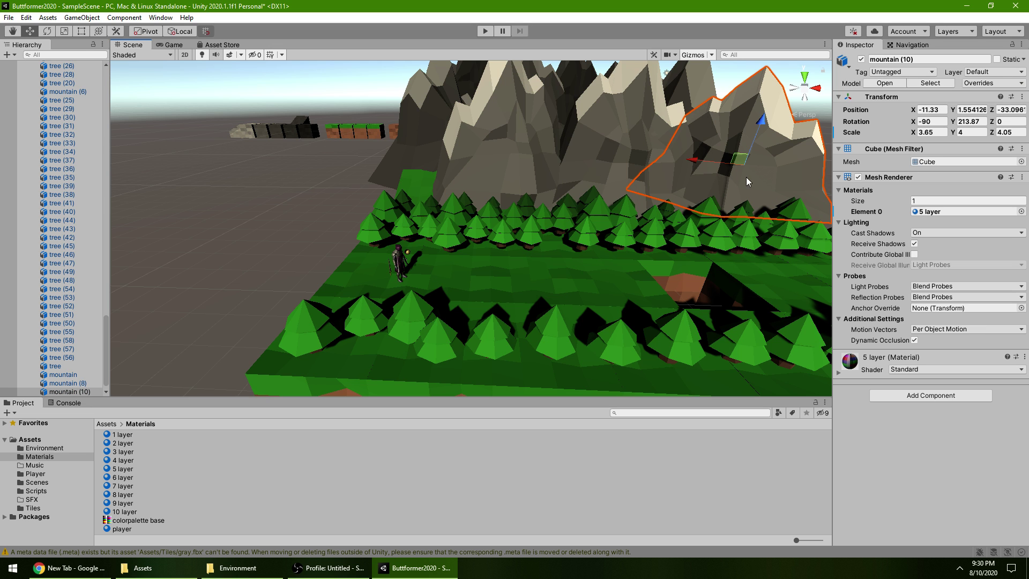
pyautogui.click(536, 139)
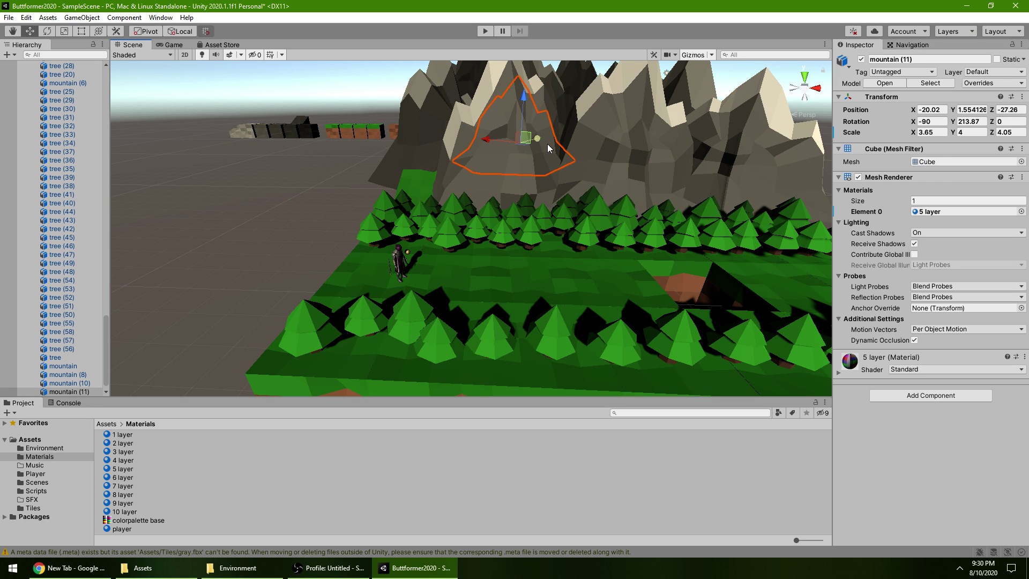
pyautogui.moveTo(543, 141); pyautogui.dragTo(504, 151)
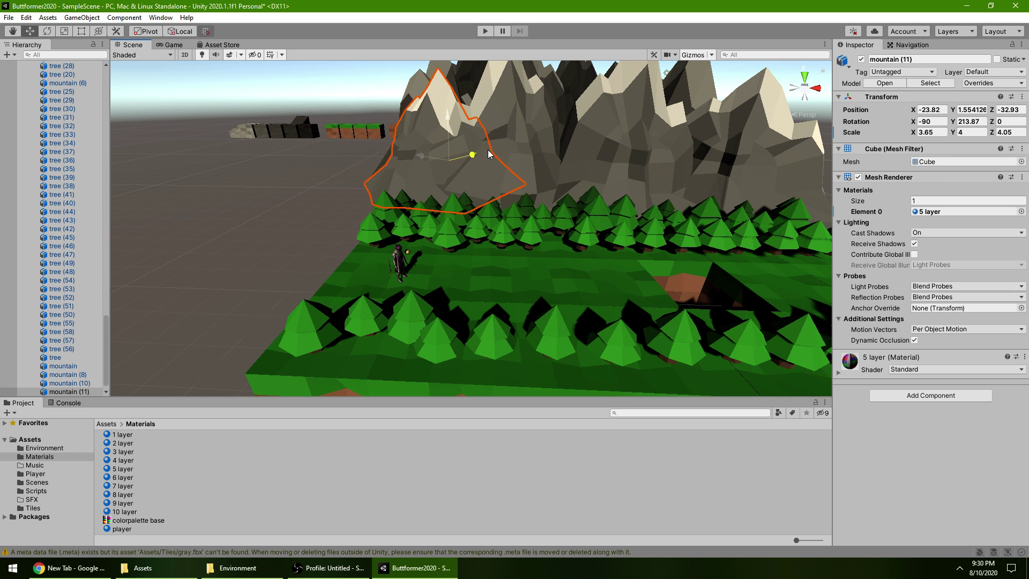
pyautogui.moveTo(424, 162); pyautogui.dragTo(410, 161)
# Set the copied mountain's Y rotation to 339.33 and shift it outward to about X -25.61, Z -32.67.
pyautogui.moveTo(955, 122); pyautogui.dragTo(753, 181)
pyautogui.moveTo(825, 191); pyautogui.dragTo(690, 160)
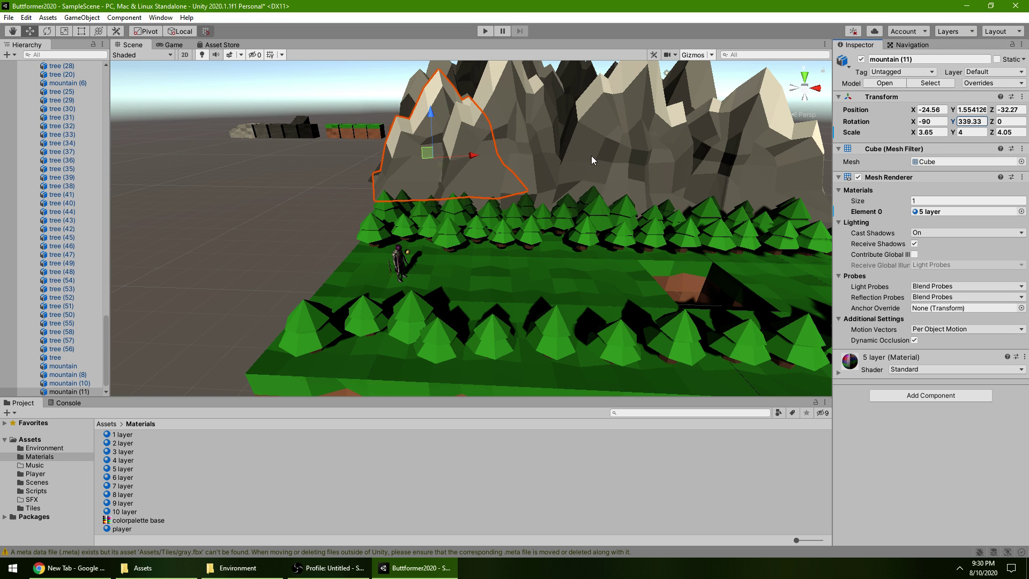
pyautogui.moveTo(462, 156); pyautogui.dragTo(446, 159)
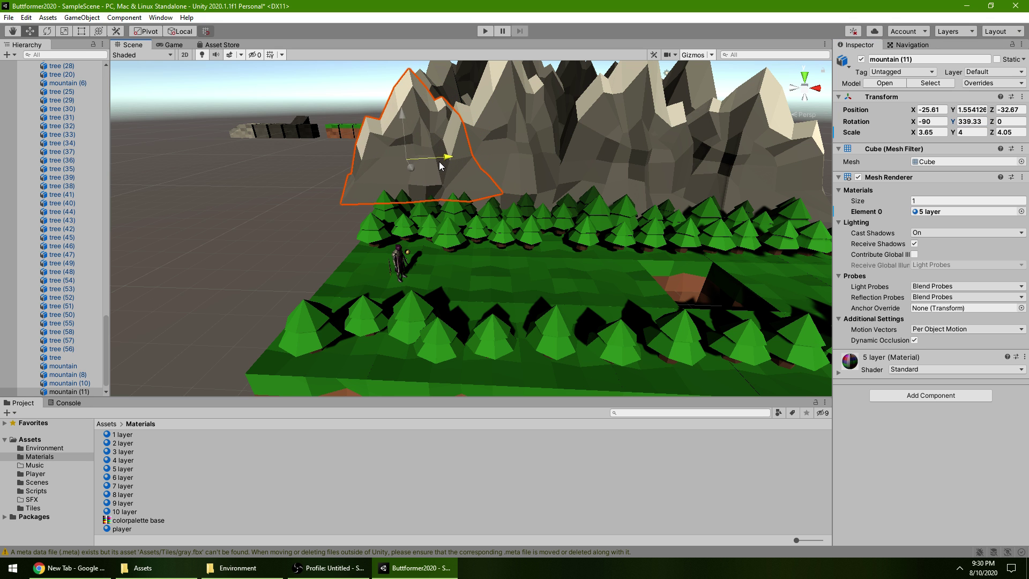
pyautogui.click(298, 235)
# Look into the dirt cavern beneath the forest level and inspect the layer material of a dark back-wall tile.
pyautogui.moveTo(491, 365); pyautogui.dragTo(395, 232, button='middle')
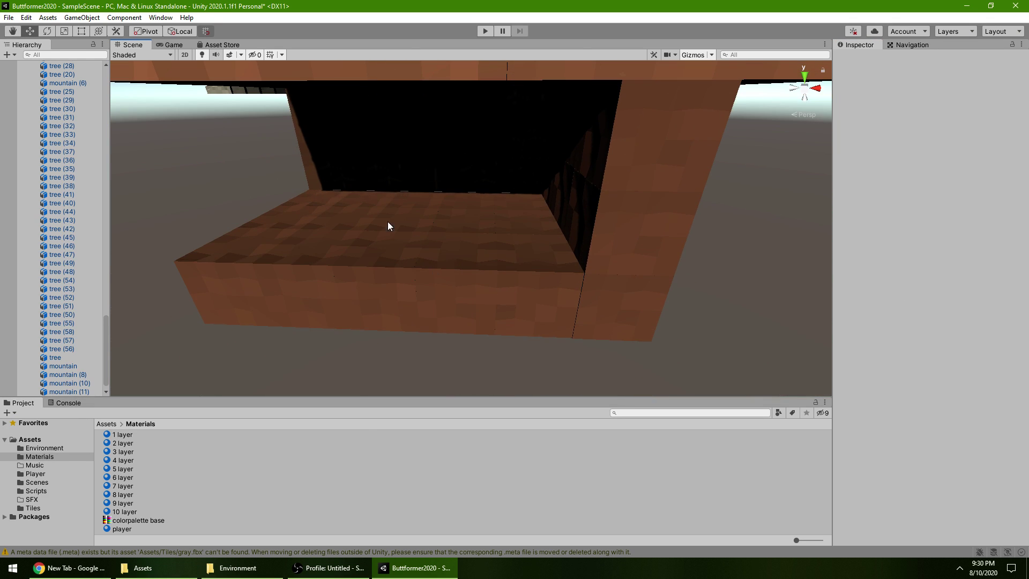
pyautogui.click(374, 187)
pyautogui.click(424, 142)
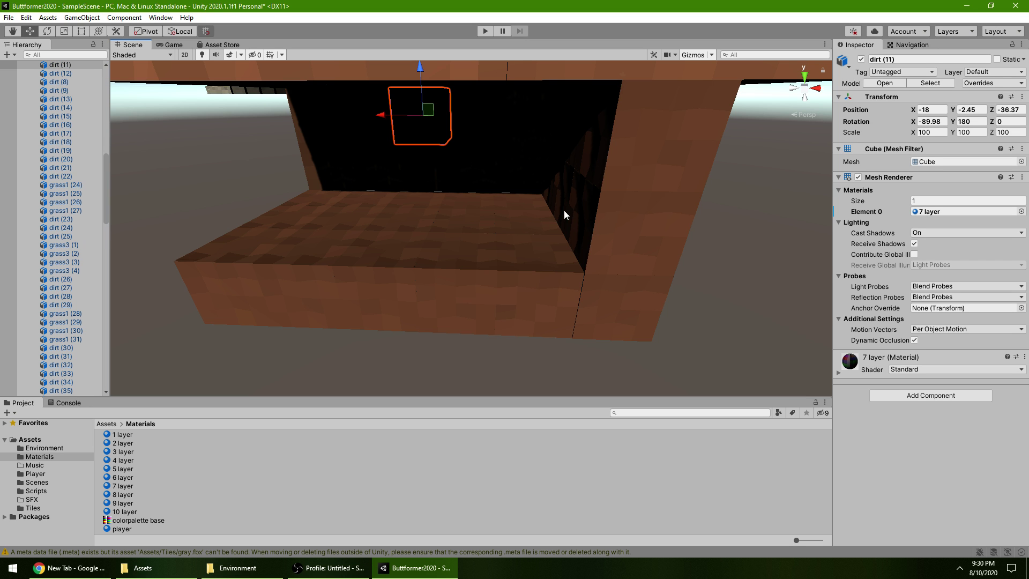
pyautogui.moveTo(564, 162); pyautogui.dragTo(522, 178, button='middle')
pyautogui.scroll(-10, 521, 178)
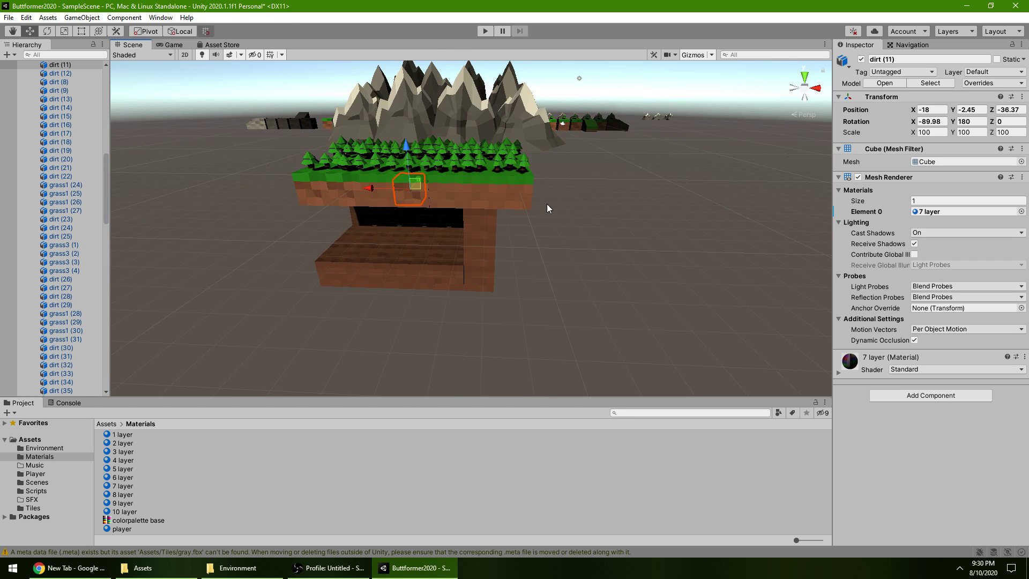
# Try rotating the directional light to about X -11.68, Y -0.34, Z -96.68 to see its effect on the level.
pyautogui.click(579, 86)
pyautogui.click(575, 84)
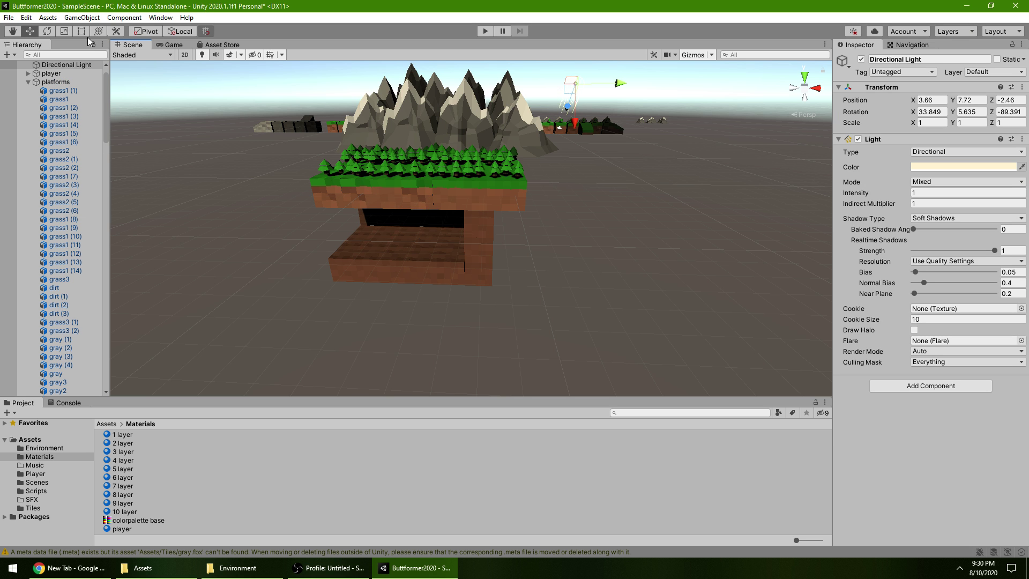
pyautogui.press('e')
pyautogui.moveTo(574, 85); pyautogui.dragTo(577, 109)
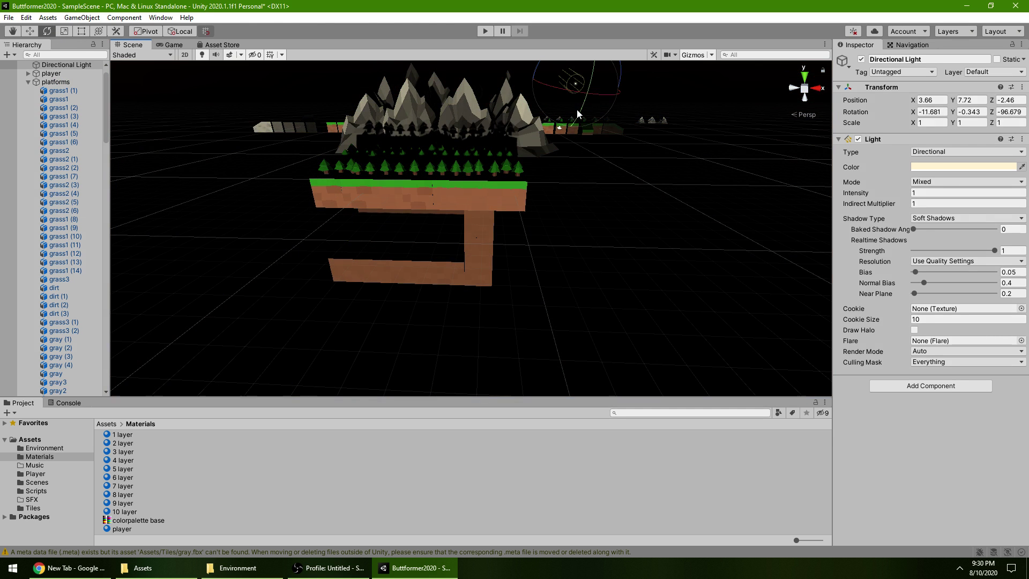
pyautogui.moveTo(438, 230); pyautogui.dragTo(465, 327, button='middle')
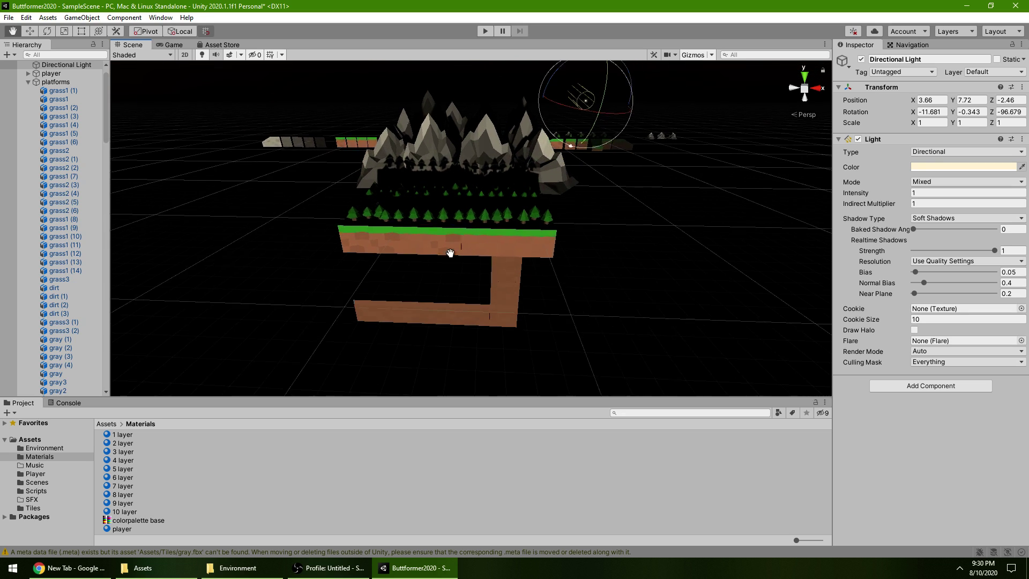
# Rotate the directional light back until it shines down on the forest and mountains, fine-tune its angle, then deselect it.
pyautogui.moveTo(586, 102); pyautogui.dragTo(585, 91)
pyautogui.click(590, 177)
pyautogui.moveTo(549, 210); pyautogui.dragTo(490, 263, button='middle')
pyautogui.scroll(3, 489, 259)
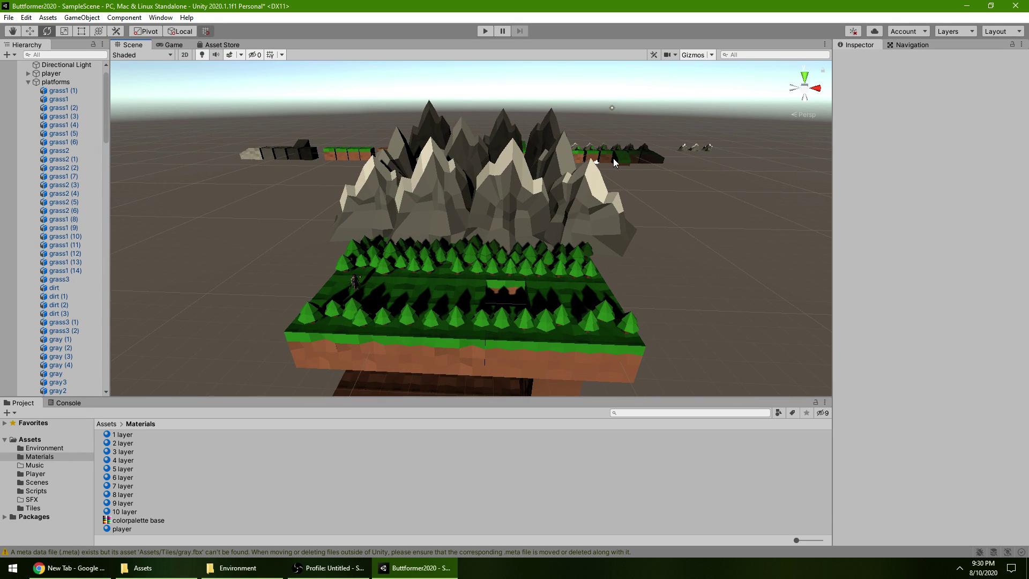
pyautogui.click(612, 107)
pyautogui.moveTo(612, 107); pyautogui.dragTo(612, 102)
pyautogui.click(500, 268)
pyautogui.moveTo(501, 269); pyautogui.dragTo(459, 276, button='middle')
pyautogui.scroll(5, 459, 275)
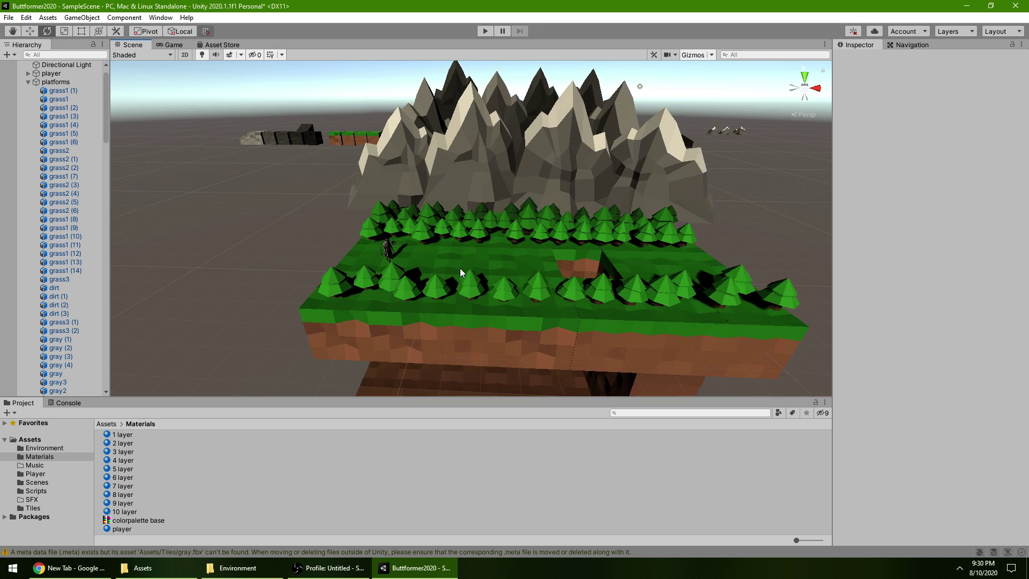
# Expand the Clairvoyant character under player (1), inspect the material on its boots and open the player material's settings.
pyautogui.moveTo(383, 297); pyautogui.dragTo(303, 291, button='right')
pyautogui.click(303, 291)
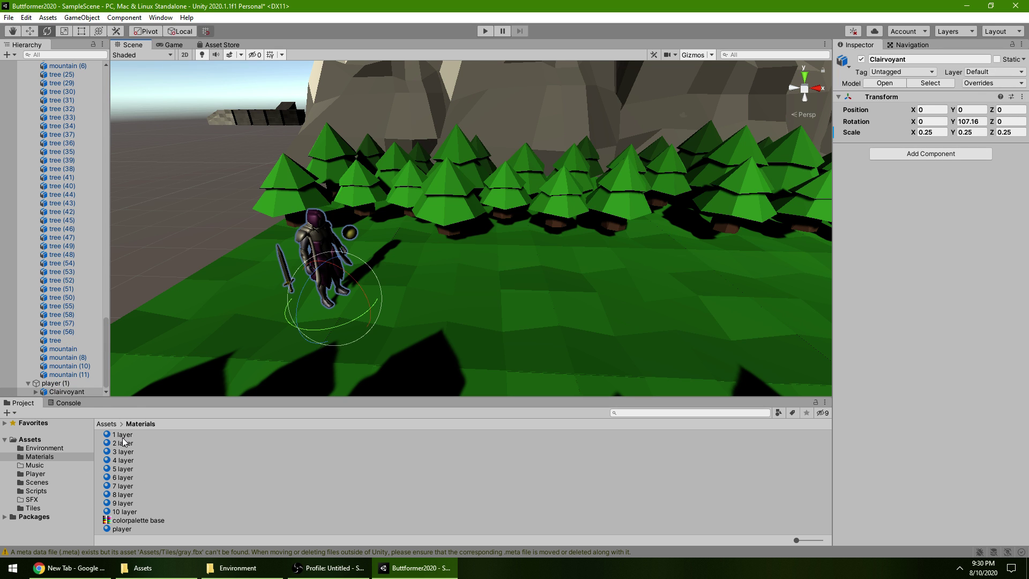
pyautogui.click(63, 384)
pyautogui.click(41, 392)
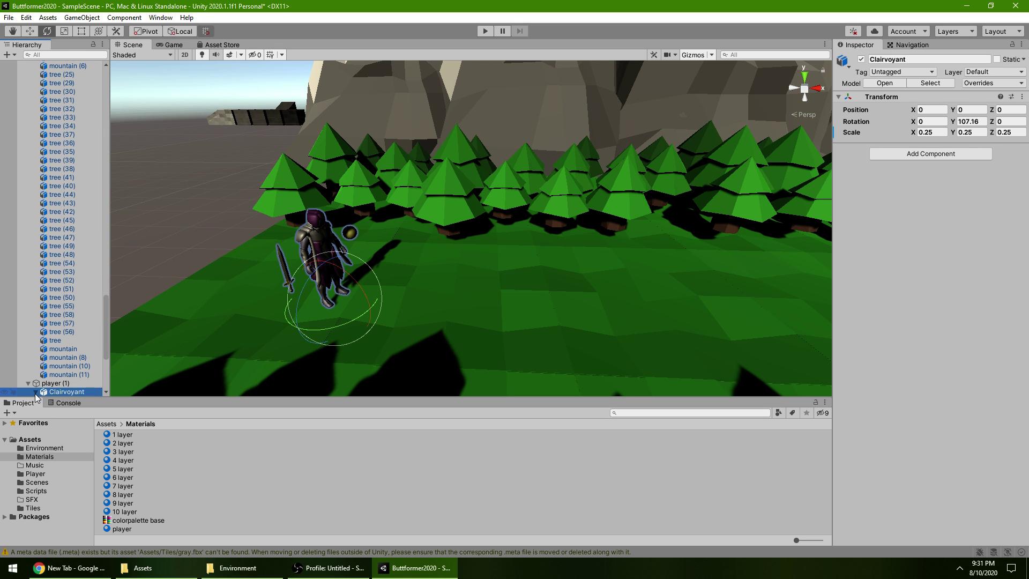
pyautogui.click(36, 392)
pyautogui.scroll(-5, 53, 321)
pyautogui.click(65, 289)
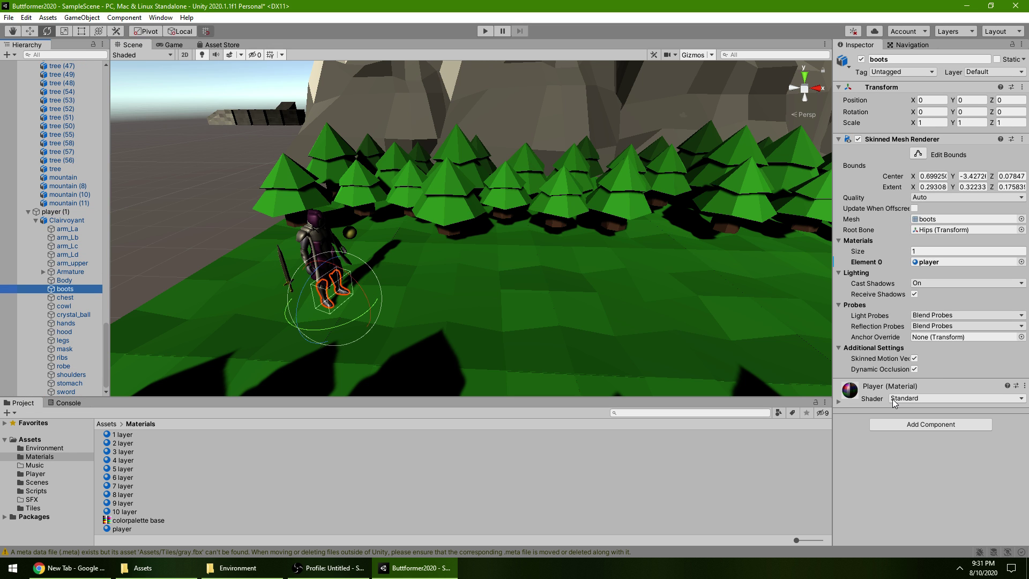
pyautogui.click(154, 529)
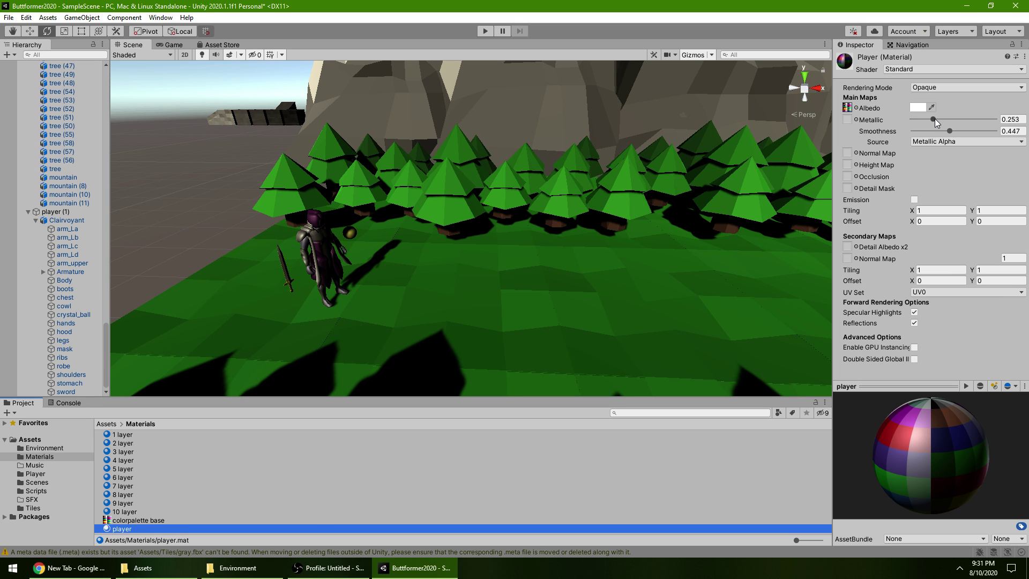
# Set the player material's Metallic to 0 and its Smoothness to about 0.59.
pyautogui.moveTo(933, 120); pyautogui.dragTo(848, 123)
pyautogui.moveTo(958, 131); pyautogui.dragTo(742, 132)
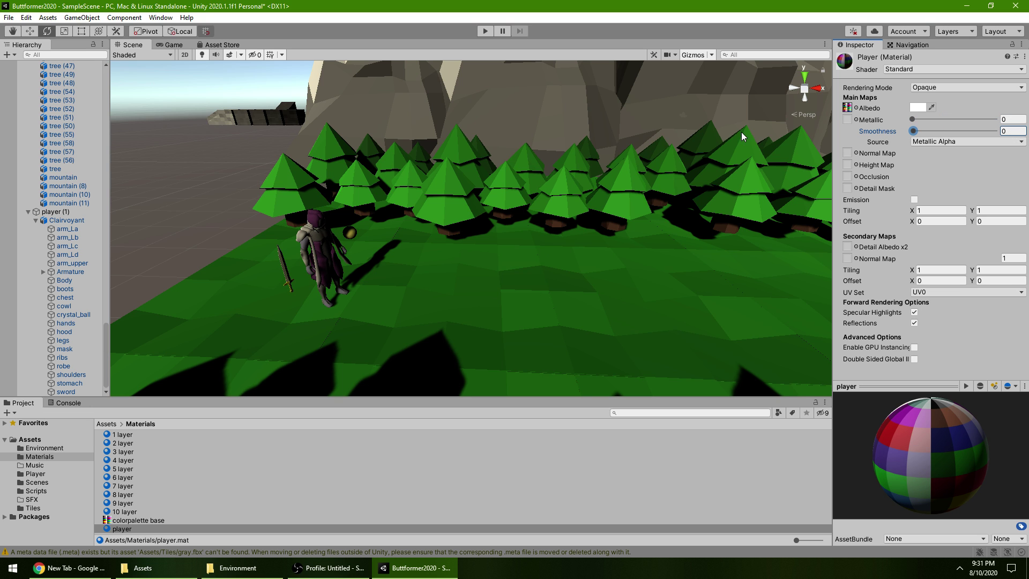
pyautogui.click(961, 132)
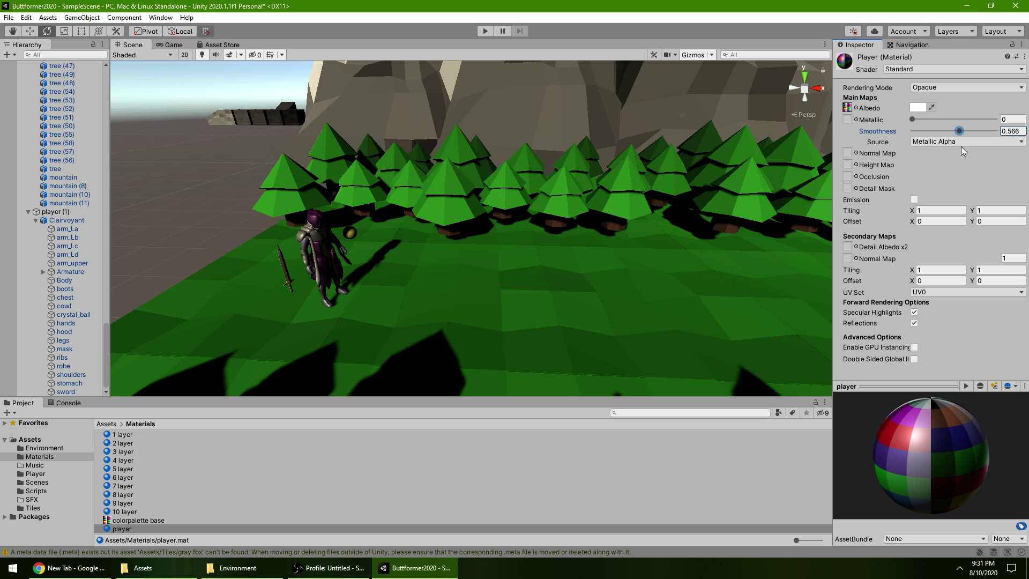
# Locate the player material's Albedo texture among the project materials and view it in the list of selectable textures.
pyautogui.click(848, 109)
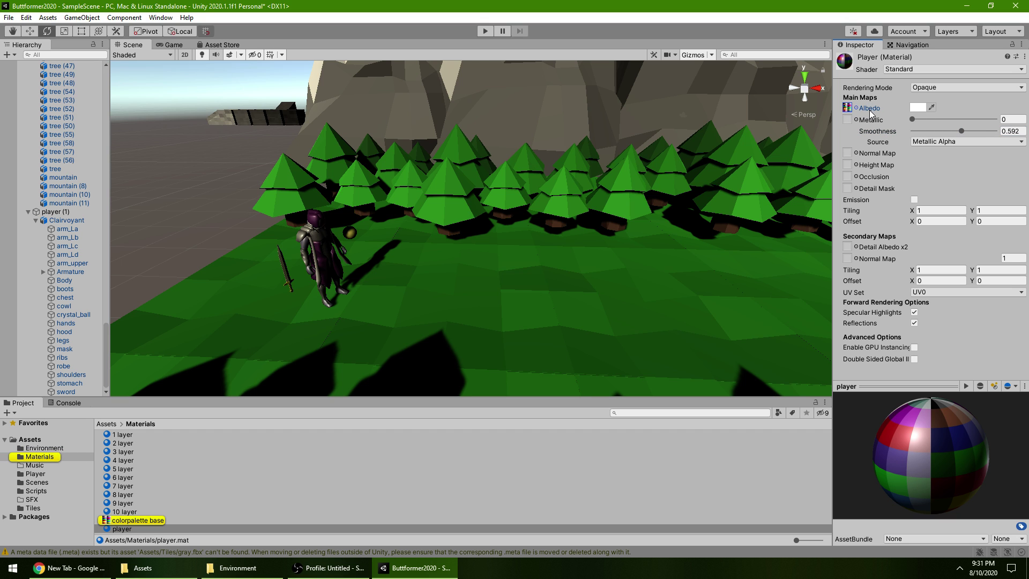
pyautogui.click(857, 109)
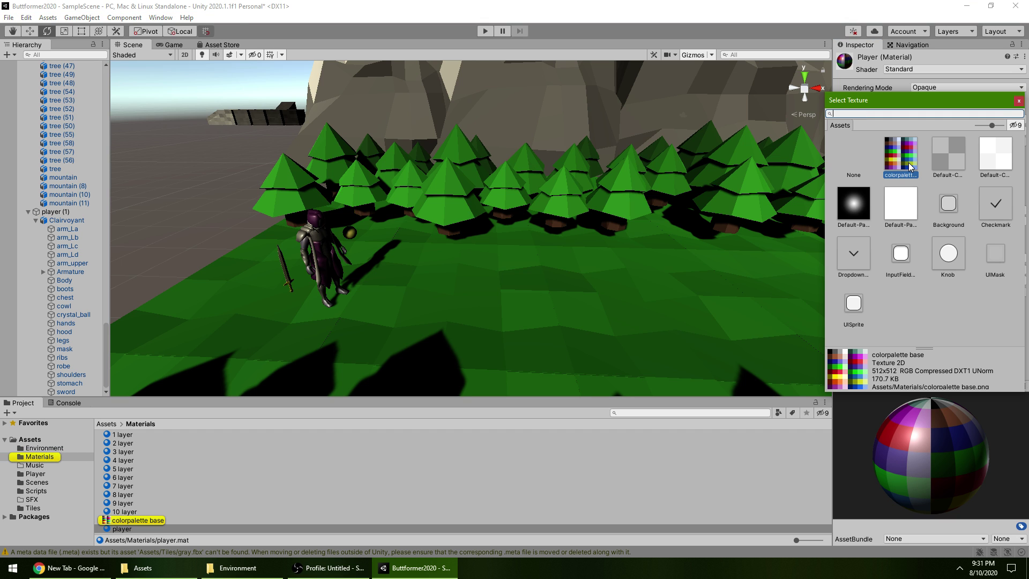
pyautogui.click(1018, 101)
# Deselect the player material and survey the character, forest, pit and mountains from several angles.
pyautogui.scroll(-3, 394, 236)
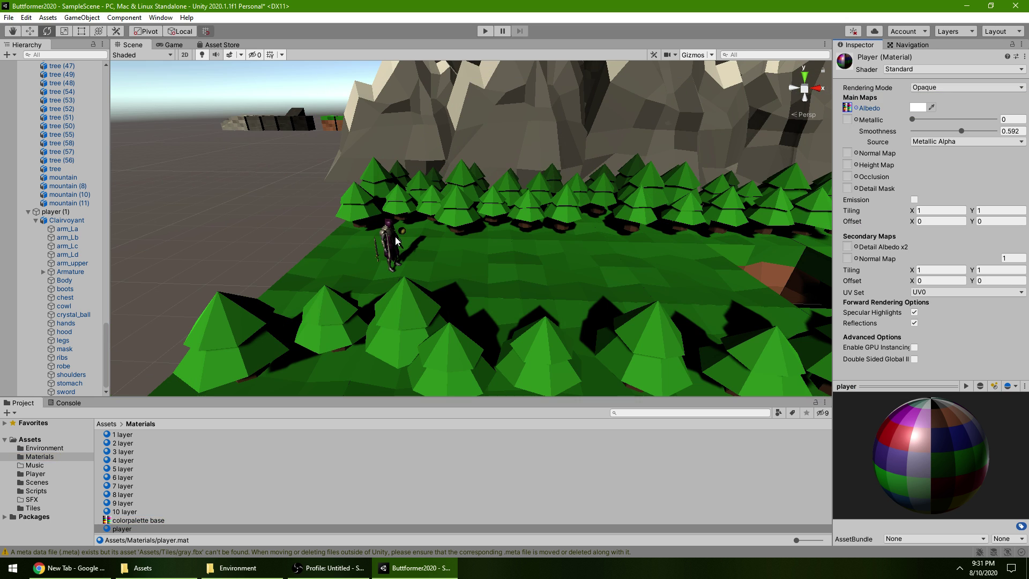
pyautogui.click(310, 221)
pyautogui.moveTo(391, 257)
pyautogui.mouseDown(button='right')
pyautogui.moveTo(413, 262)
pyautogui.moveTo(386, 262)
pyautogui.moveTo(366, 279)
pyautogui.moveTo(397, 267)
pyautogui.moveTo(403, 251)
pyautogui.mouseUp(button='right')
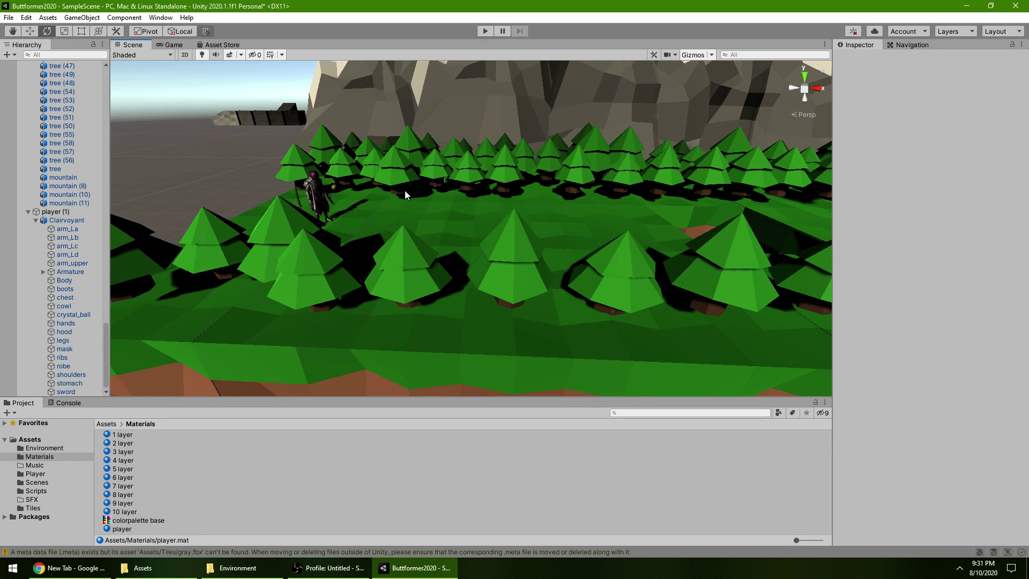
pyautogui.moveTo(404, 191); pyautogui.dragTo(492, 190, button='right')
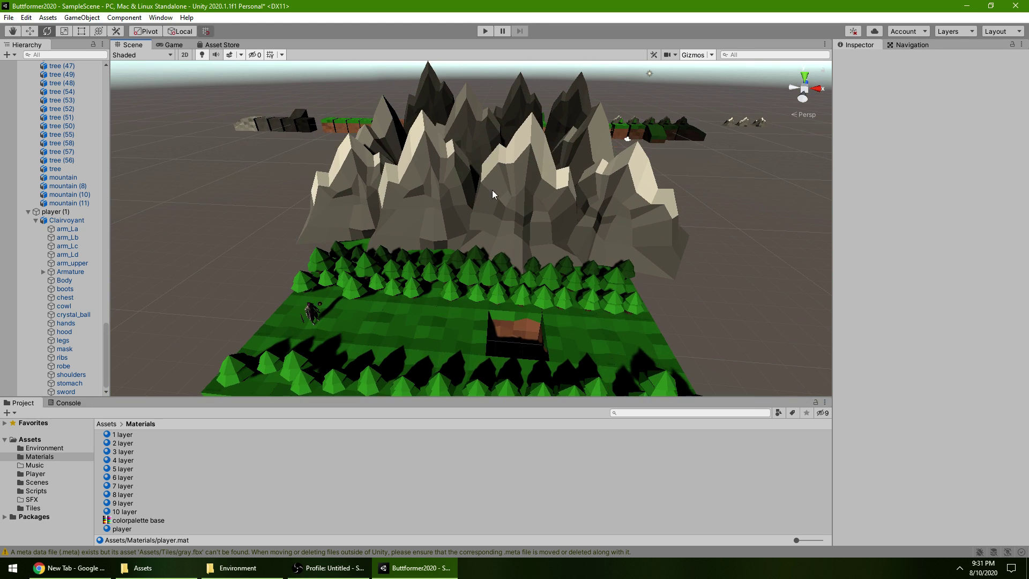
pyautogui.moveTo(667, 316); pyautogui.dragTo(541, 282, button='right')
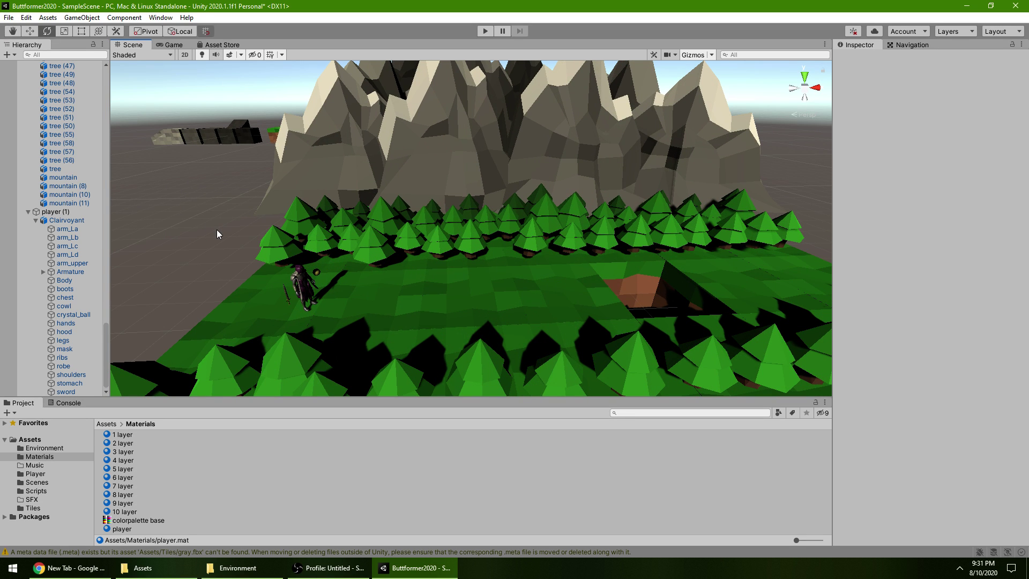
# Inspect the layer materials of several trees in the front row below the mountains and switch to the Move tool.
pyautogui.click(460, 253)
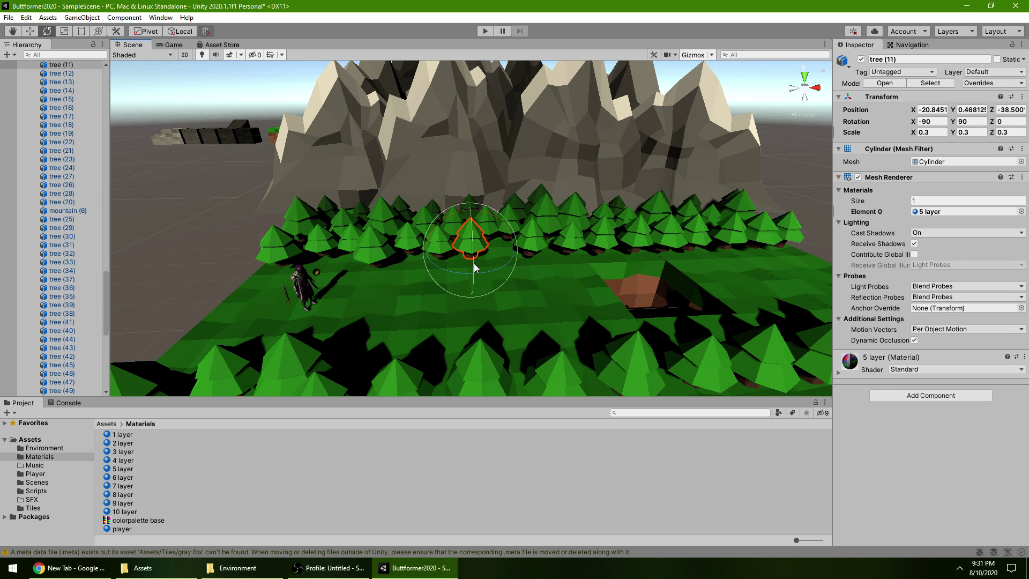
pyautogui.click(167, 224)
pyautogui.click(425, 249)
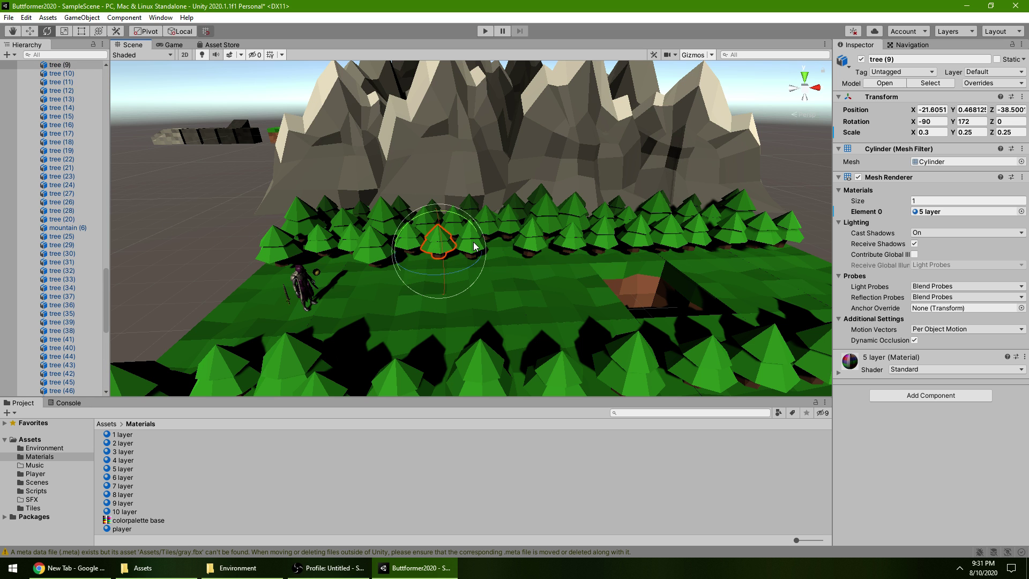
pyautogui.click(527, 242)
pyautogui.press('w')
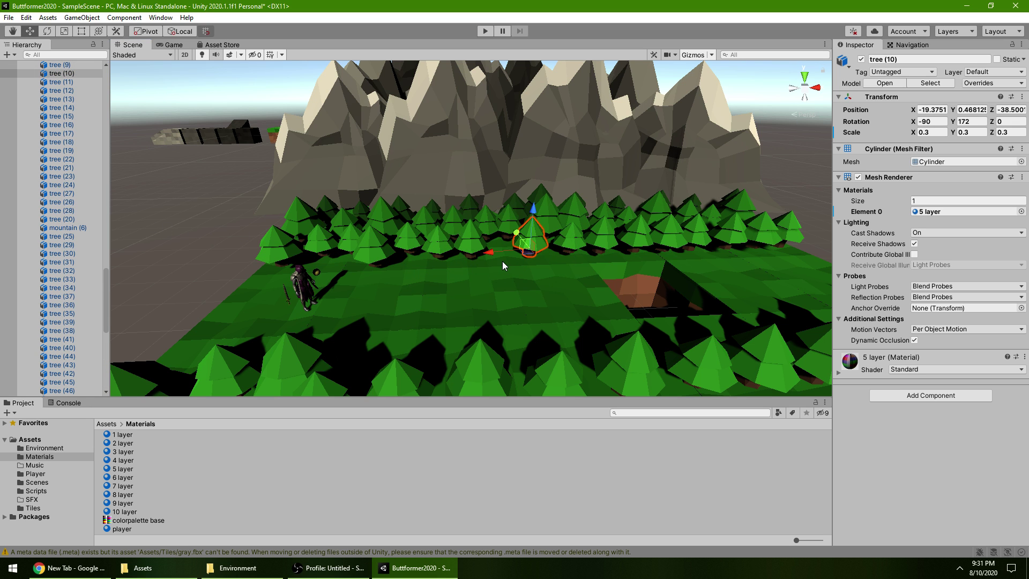
# Compare the layer materials of trees across the front and second rows below the mountains, and clear the selection.
pyautogui.click(462, 234)
pyautogui.click(564, 242)
pyautogui.click(597, 234)
pyautogui.click(639, 233)
pyautogui.click(674, 230)
pyautogui.click(607, 213)
pyautogui.click(542, 207)
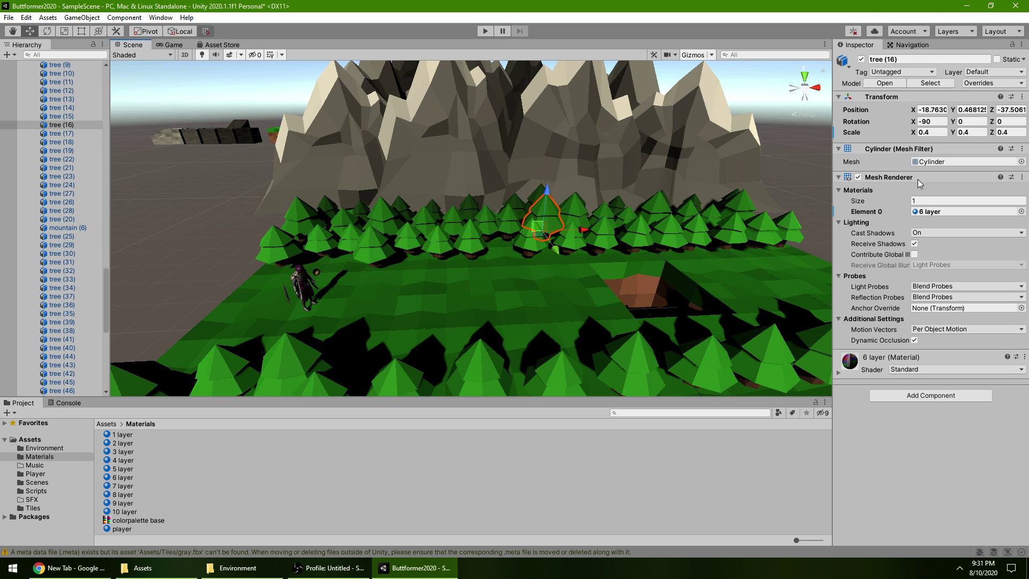
pyautogui.click(690, 224)
pyautogui.click(669, 236)
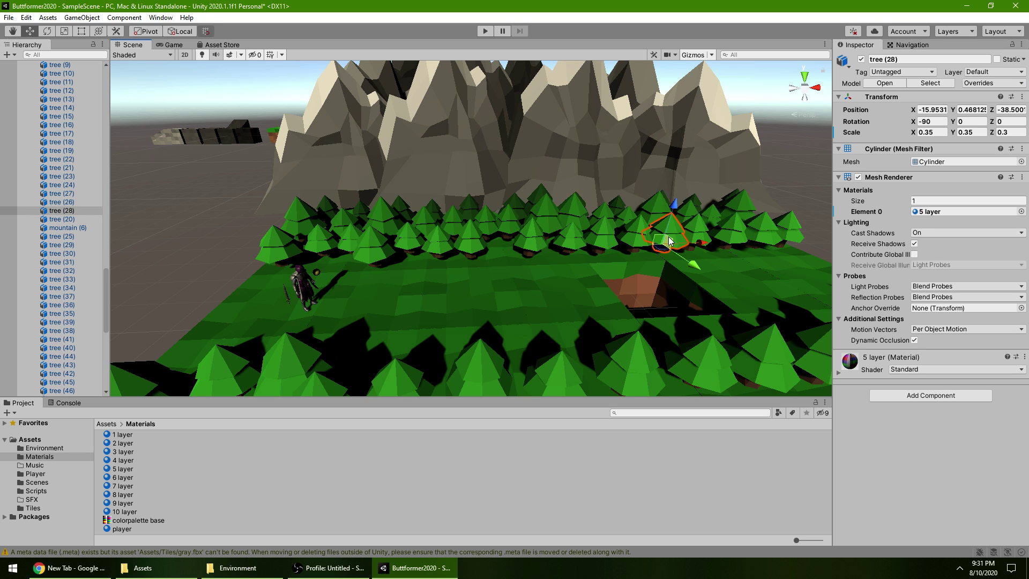
pyautogui.click(708, 229)
pyautogui.click(433, 247)
pyautogui.click(254, 274)
# Collapse the platforms, environment and player (1) groups in the scene hierarchy.
pyautogui.scroll(2, 254, 275)
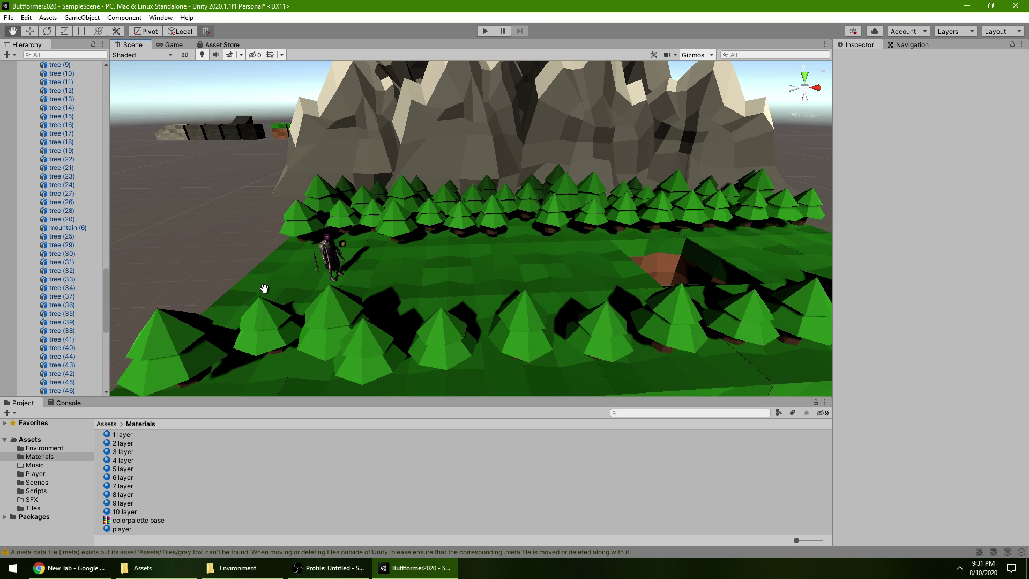
pyautogui.scroll(10, 48, 322)
pyautogui.scroll(15, 30, 332)
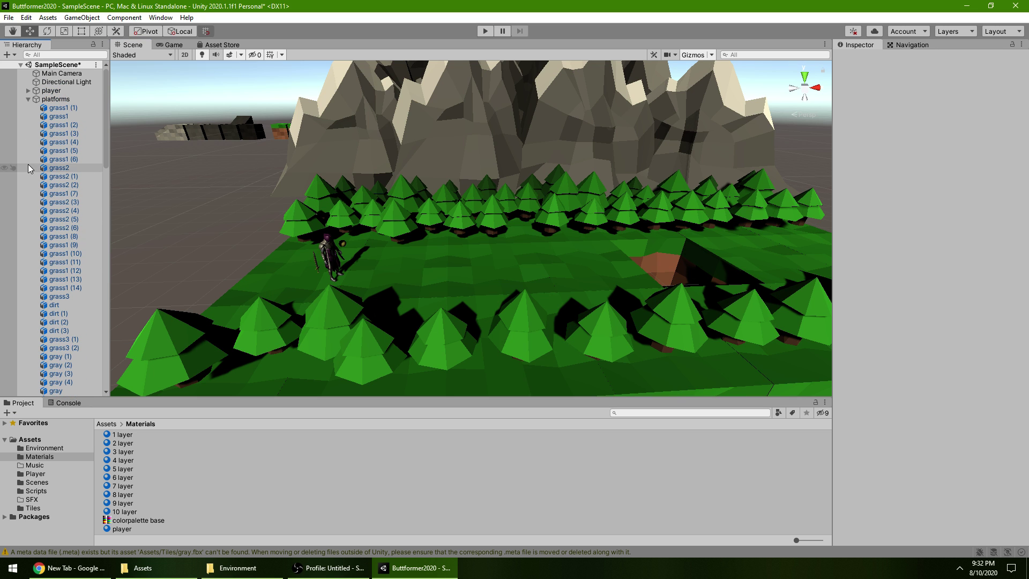
pyautogui.click(28, 99)
pyautogui.click(27, 116)
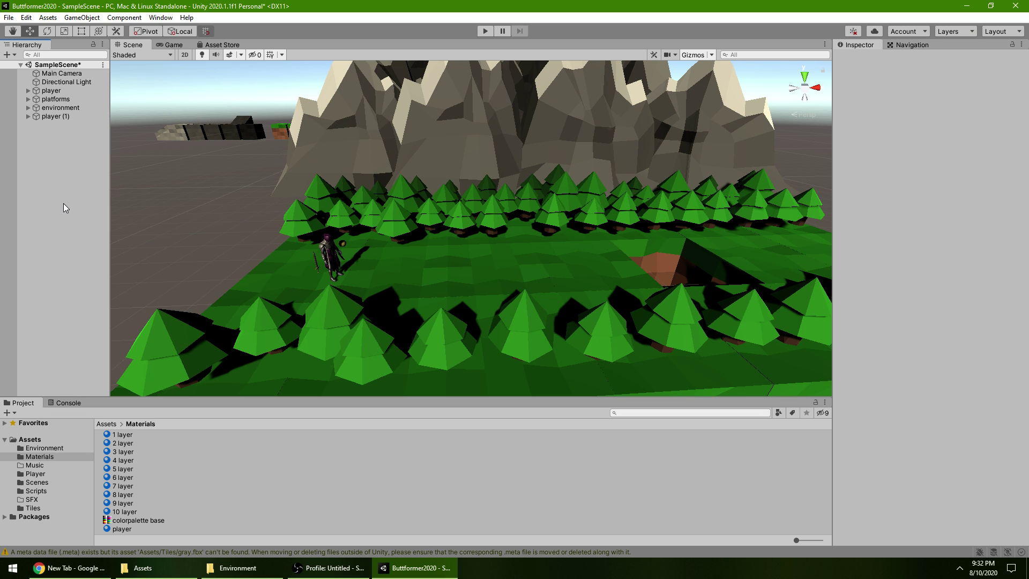
# Select ground tiles around the character to check where they sit in the hierarchy, and clear the selection.
pyautogui.click(186, 227)
pyautogui.click(296, 264)
pyautogui.click(436, 275)
pyautogui.click(204, 208)
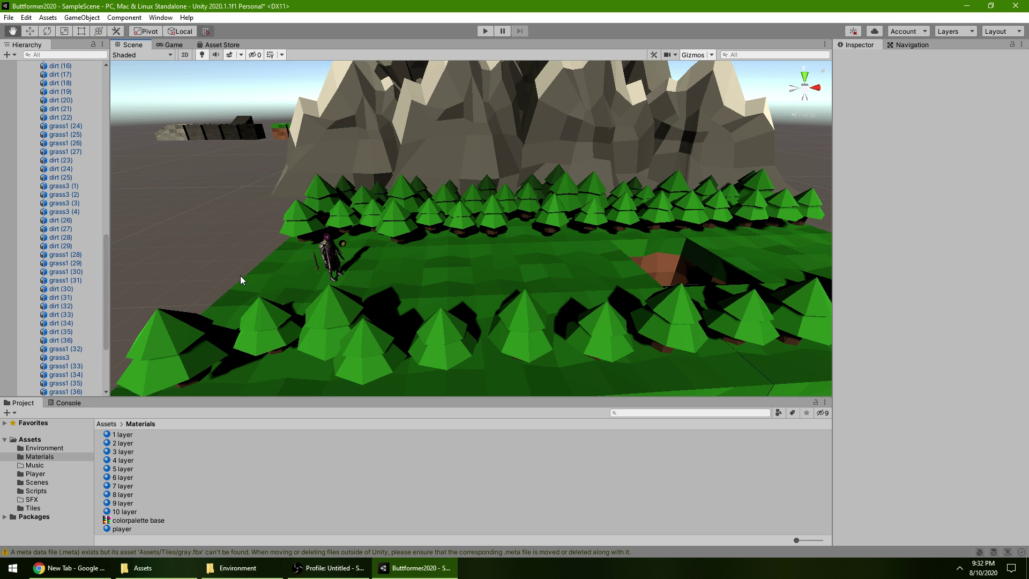
# Collapse the reopened platforms group so only the top-level scene objects are listed.
pyautogui.moveTo(240, 278); pyautogui.dragTo(227, 275, button='middle')
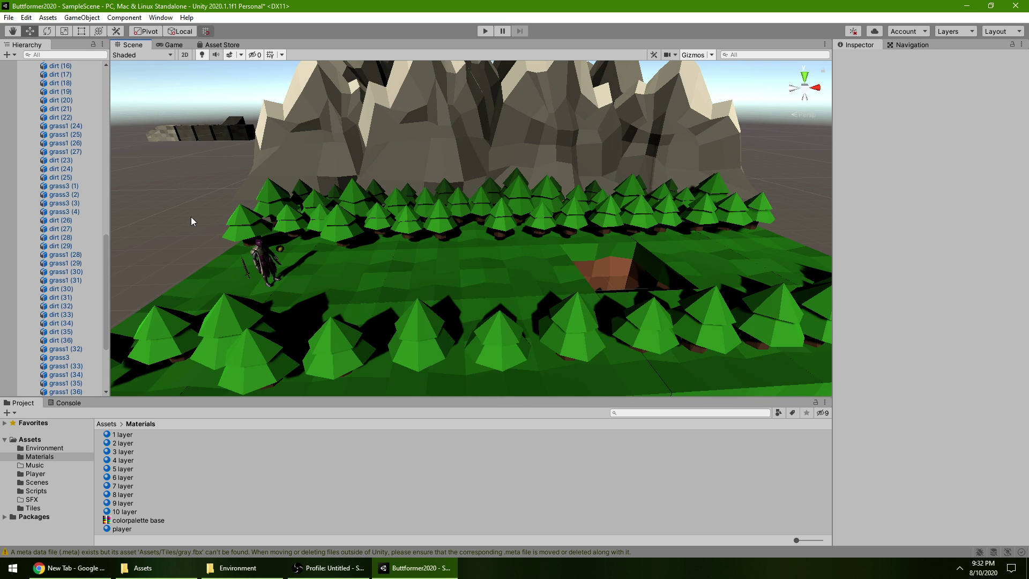
pyautogui.scroll(15, 68, 170)
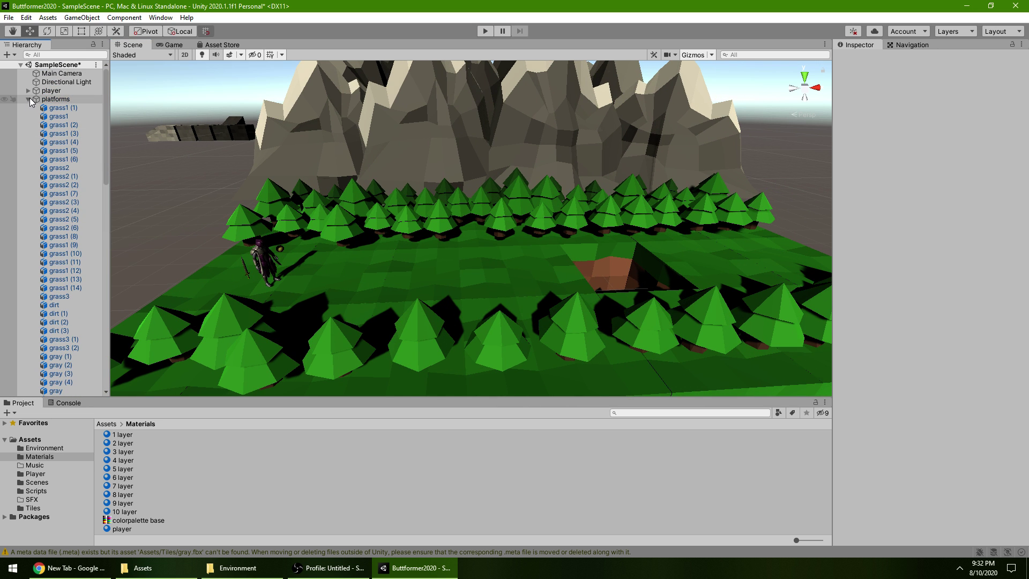
pyautogui.click(28, 99)
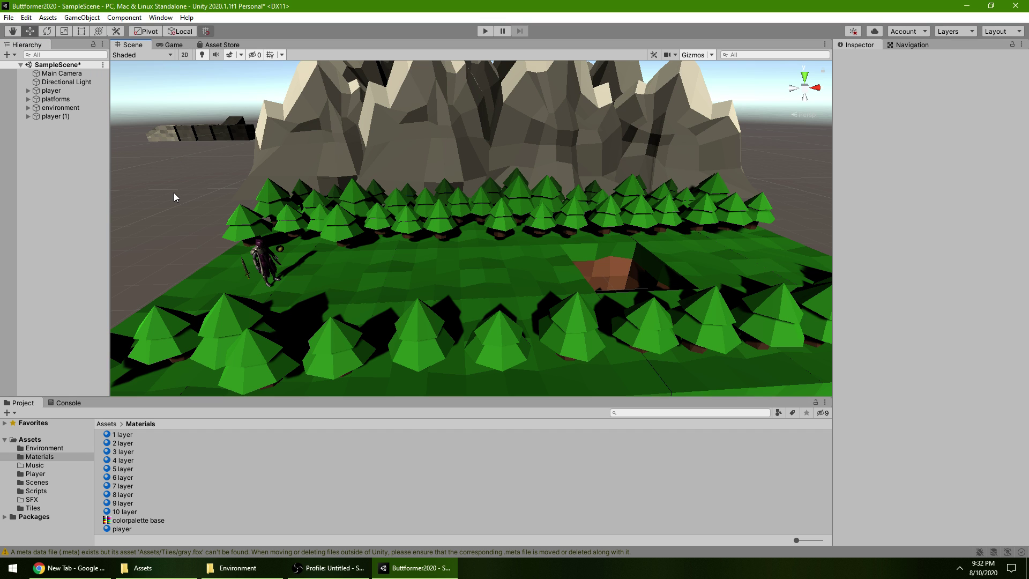